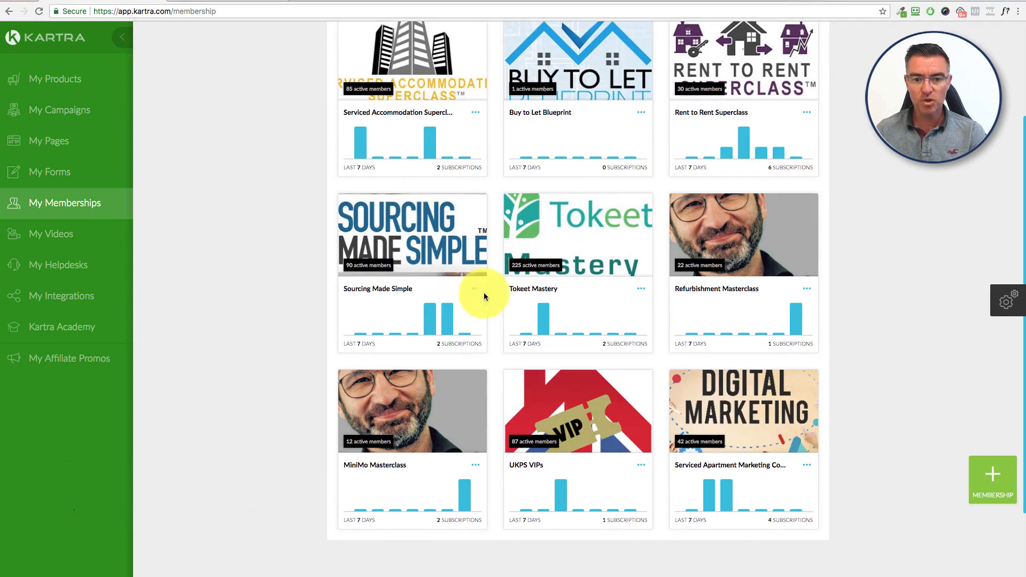
Look through the membership list and open the Buy to Let Blueprint membership for editing, keeping its name.
{"action": "scroll", "coordinate": [623, 309], "scroll_direction": "up", "scroll_amount": 3}
{"action": "scroll", "coordinate": [636, 307], "scroll_direction": "down", "scroll_amount": 4}
{"action": "scroll", "coordinate": [781, 372], "scroll_direction": "down", "scroll_amount": 2}
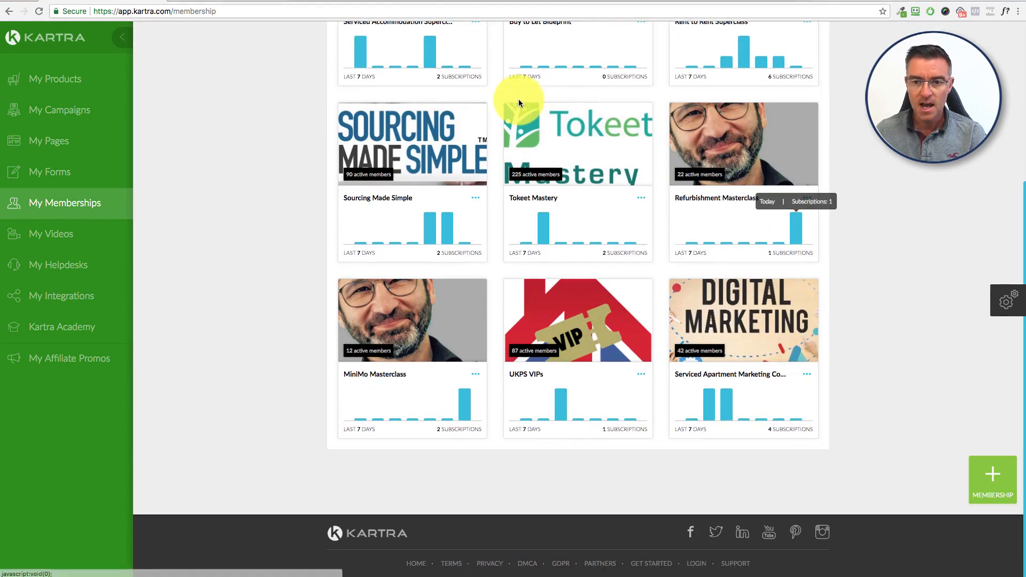
{"action": "scroll", "coordinate": [737, 188], "scroll_direction": "up", "scroll_amount": 5}
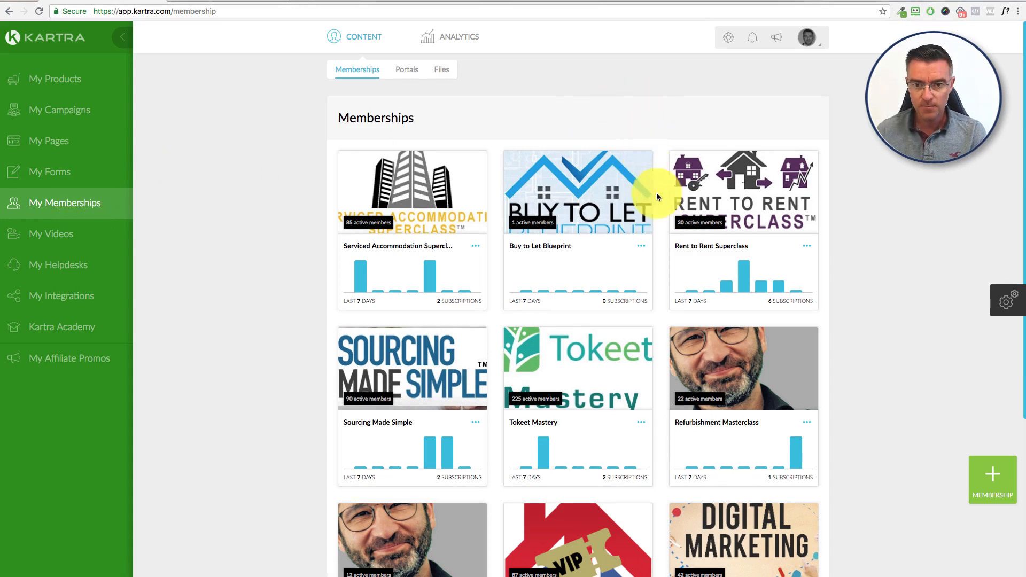
{"action": "left_click", "coordinate": [642, 245]}
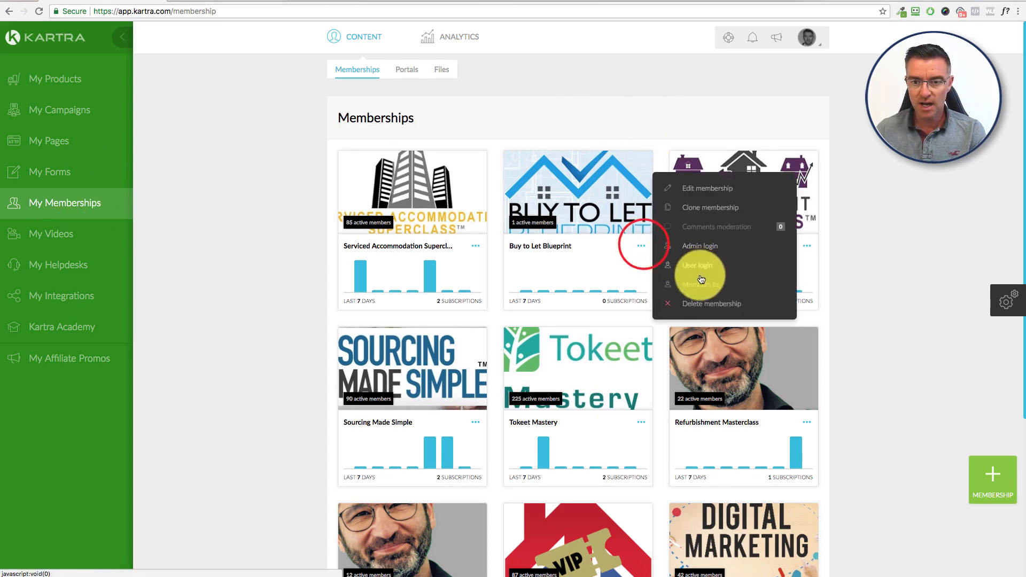
{"action": "left_click", "coordinate": [692, 188]}
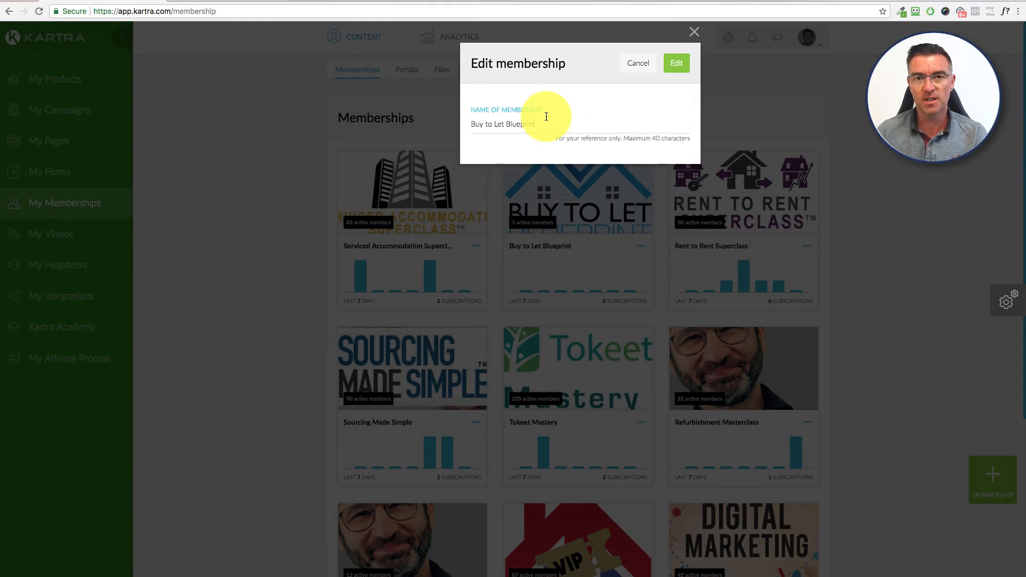
{"action": "left_click", "coordinate": [678, 65]}
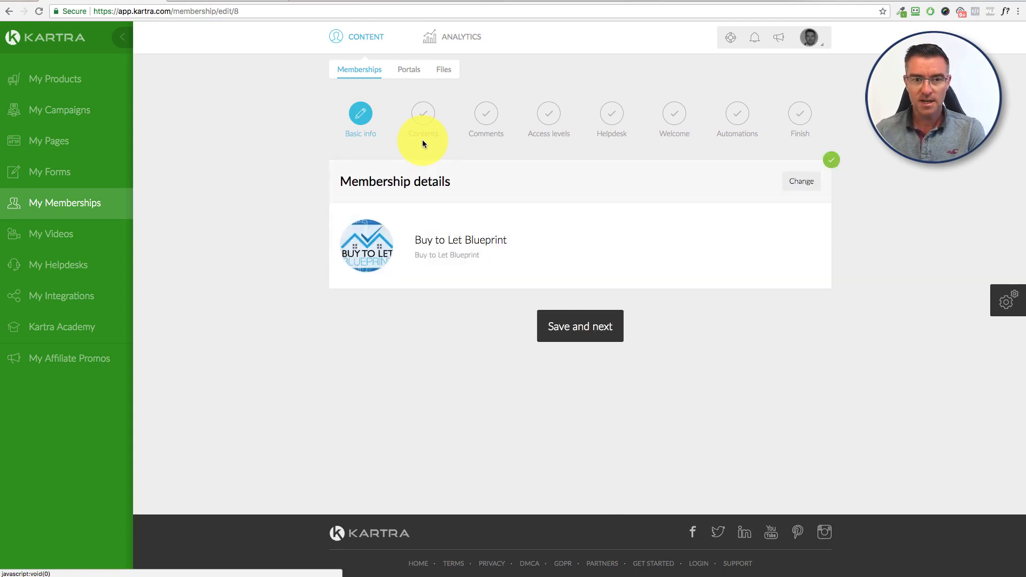
Review and confirm the membership details without changes, and open the builder for the content sections.
{"action": "left_click", "coordinate": [805, 181]}
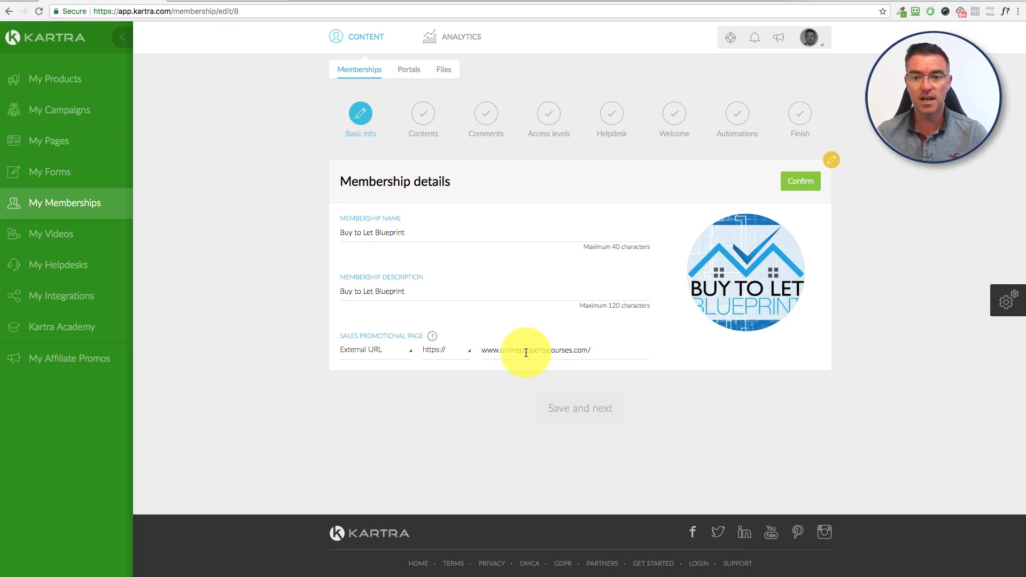
{"action": "left_click", "coordinate": [798, 182]}
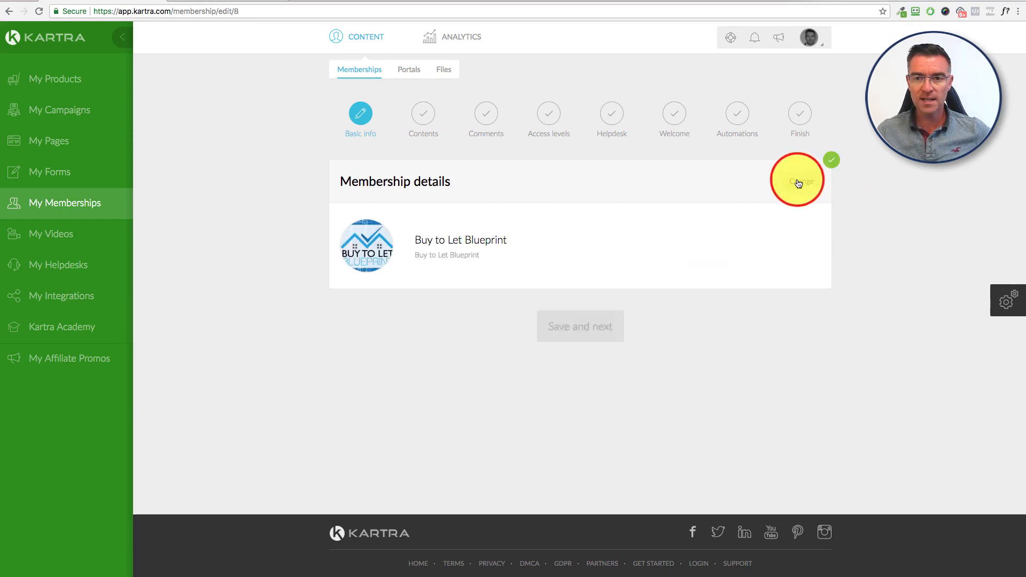
{"action": "left_click", "coordinate": [569, 330]}
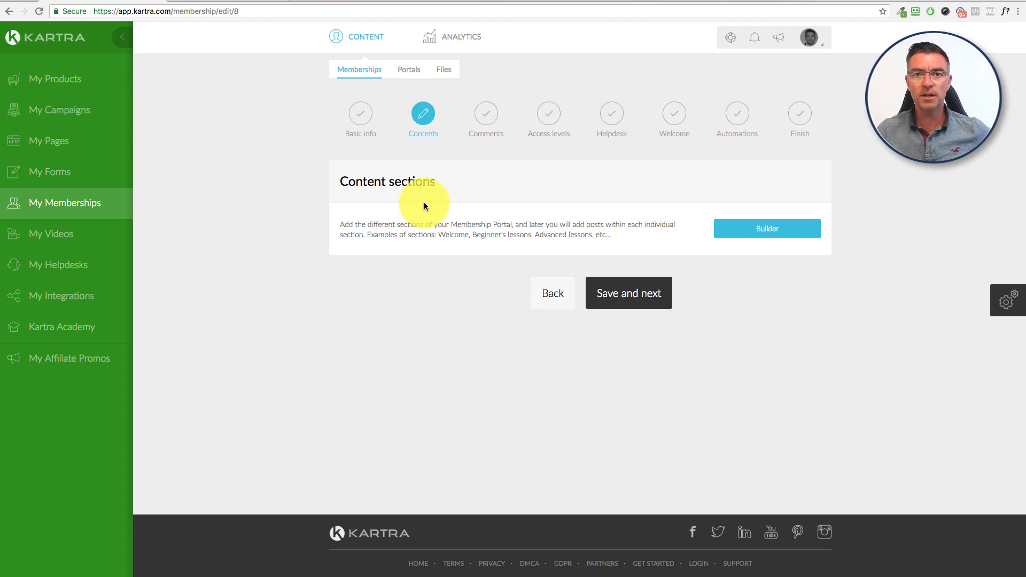
{"action": "left_click", "coordinate": [768, 229]}
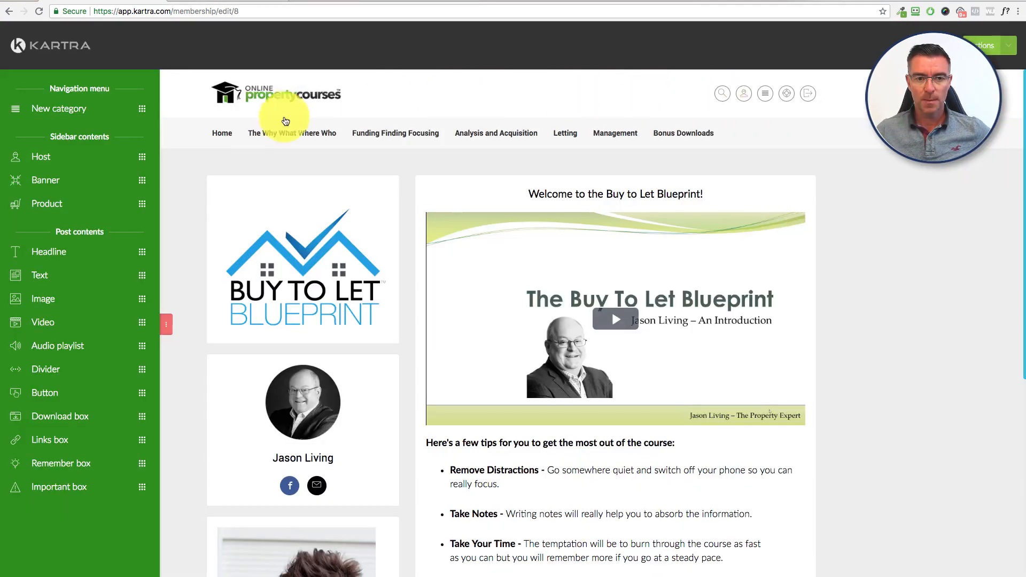
Examine the membership home page, including its logo banner, host box, promotional banner, welcome video and course tips.
{"action": "scroll", "coordinate": [913, 405], "scroll_direction": "down", "scroll_amount": 1}
{"action": "scroll", "coordinate": [912, 406], "scroll_direction": "down", "scroll_amount": 8}
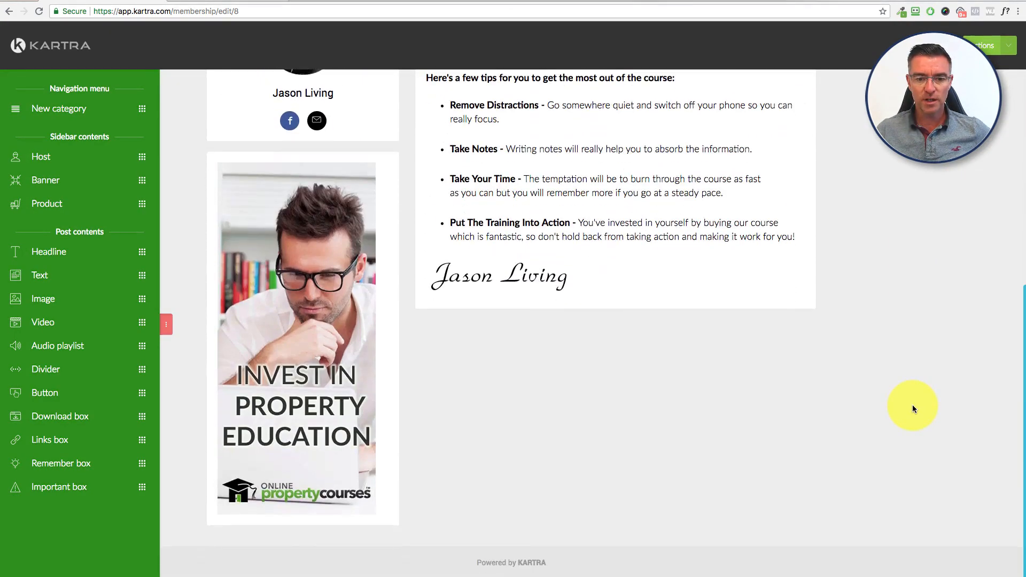
{"action": "scroll", "coordinate": [911, 406], "scroll_direction": "up", "scroll_amount": 10}
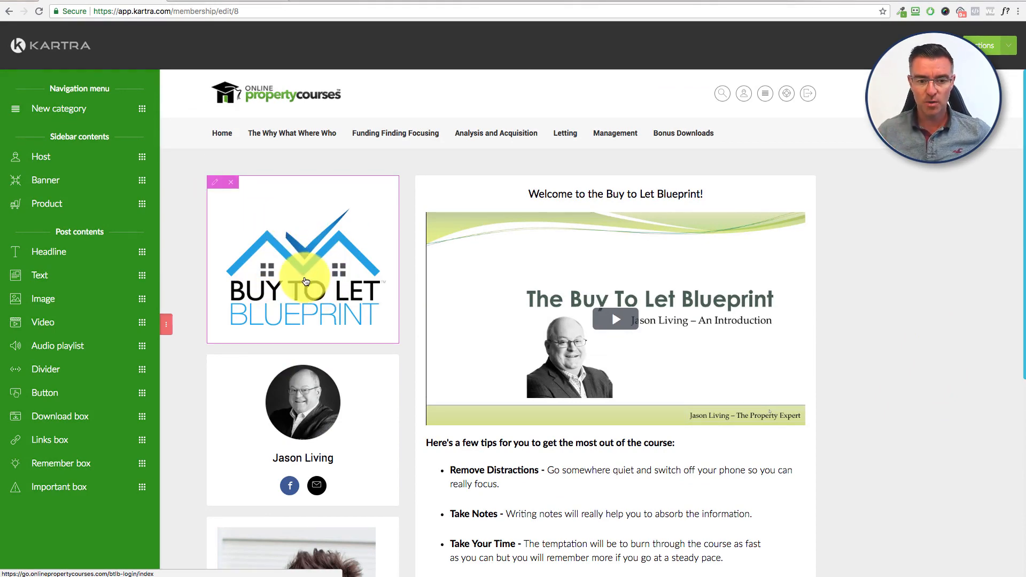
{"action": "scroll", "coordinate": [306, 281], "scroll_direction": "down", "scroll_amount": 3}
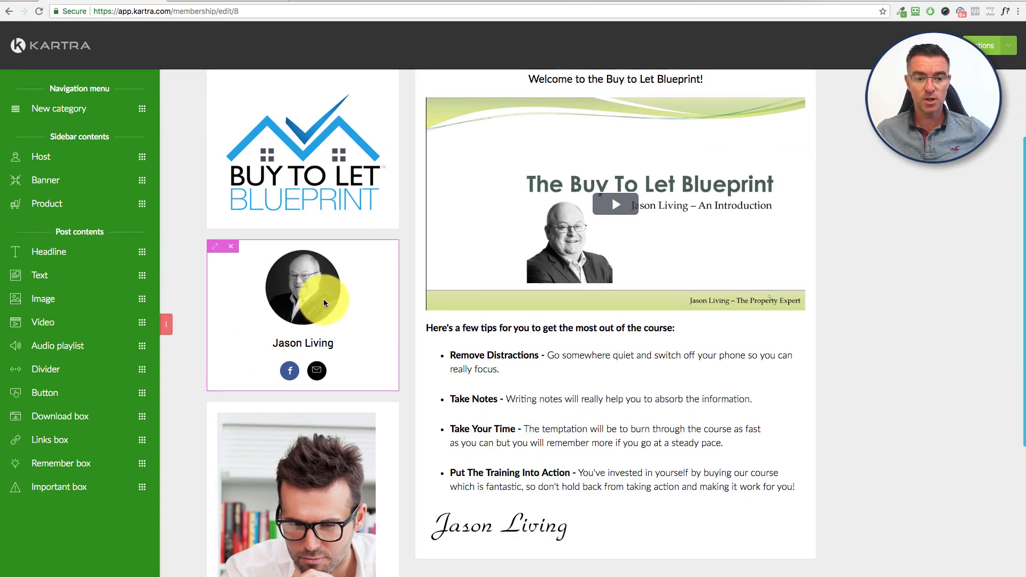
{"action": "scroll", "coordinate": [322, 301], "scroll_direction": "down", "scroll_amount": 2}
{"action": "scroll", "coordinate": [340, 293], "scroll_direction": "down", "scroll_amount": 4}
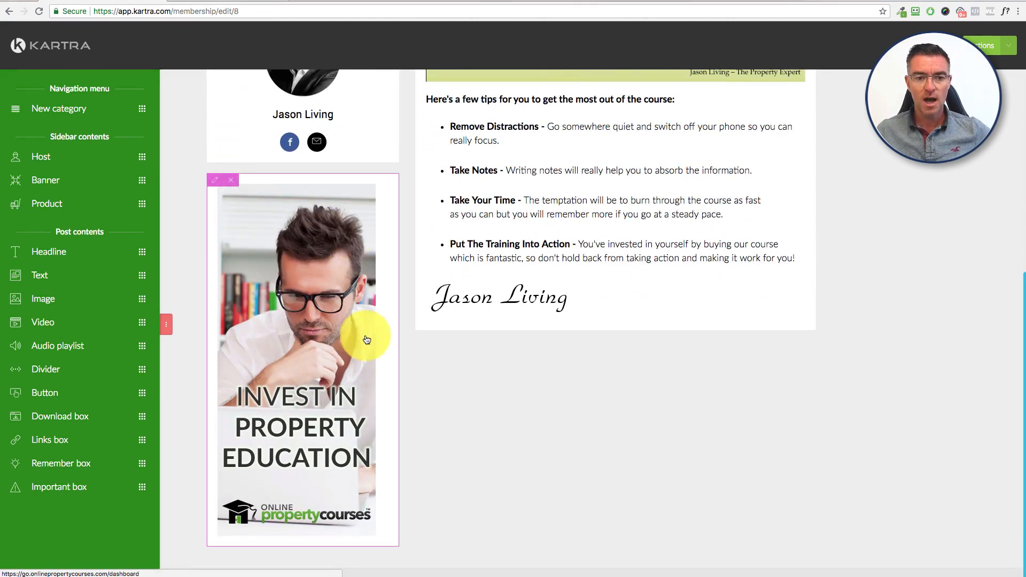
{"action": "scroll", "coordinate": [287, 340], "scroll_direction": "up", "scroll_amount": 1}
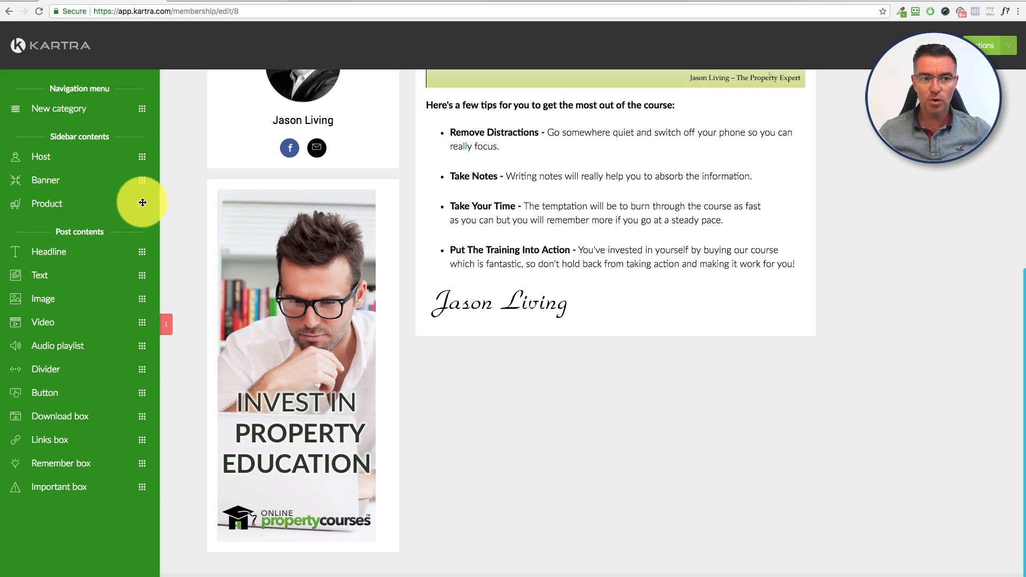
{"action": "scroll", "coordinate": [344, 229], "scroll_direction": "up", "scroll_amount": 6}
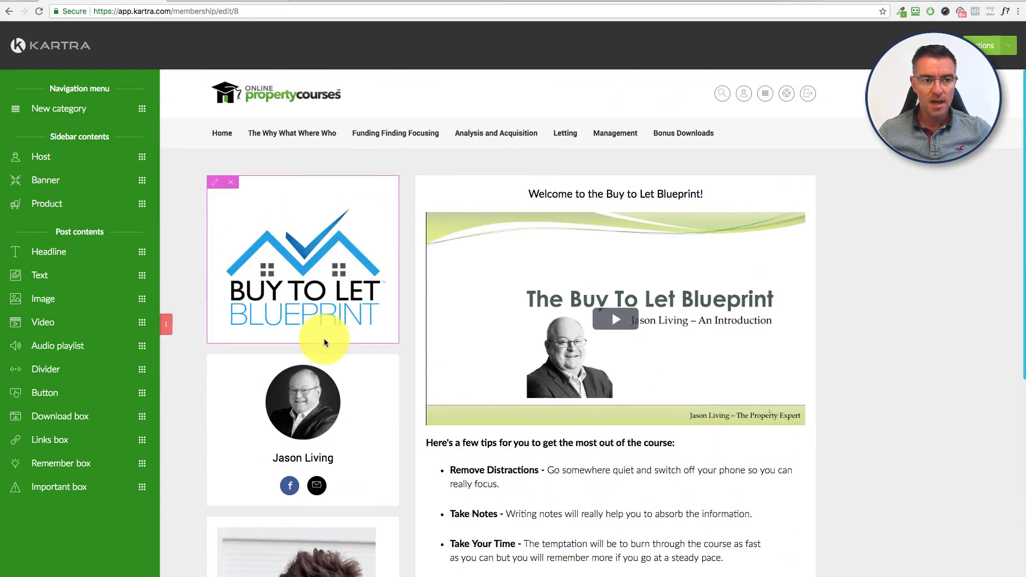
{"action": "scroll", "coordinate": [675, 386], "scroll_direction": "down", "scroll_amount": 2}
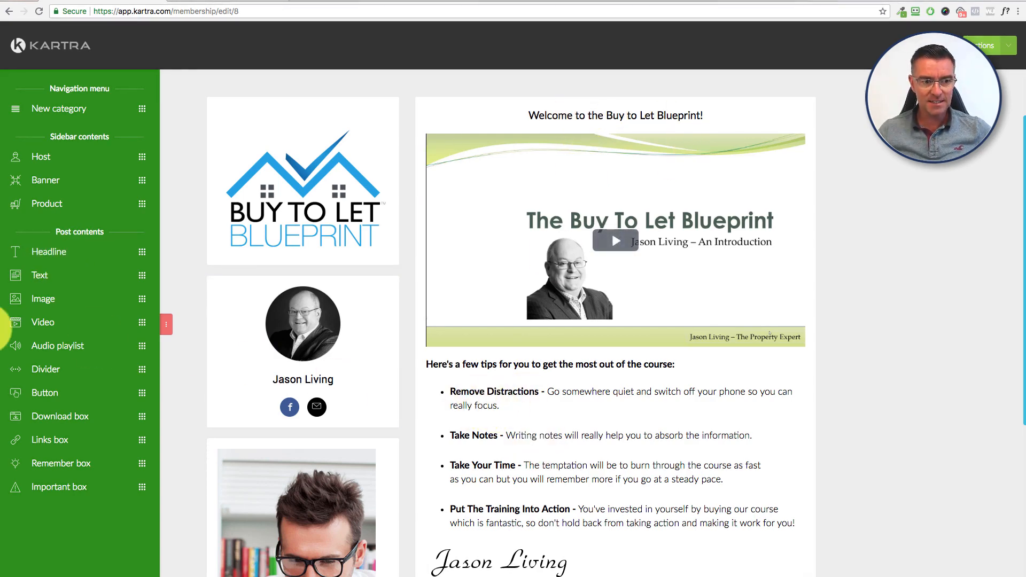
{"action": "scroll", "coordinate": [527, 412], "scroll_direction": "down", "scroll_amount": 3}
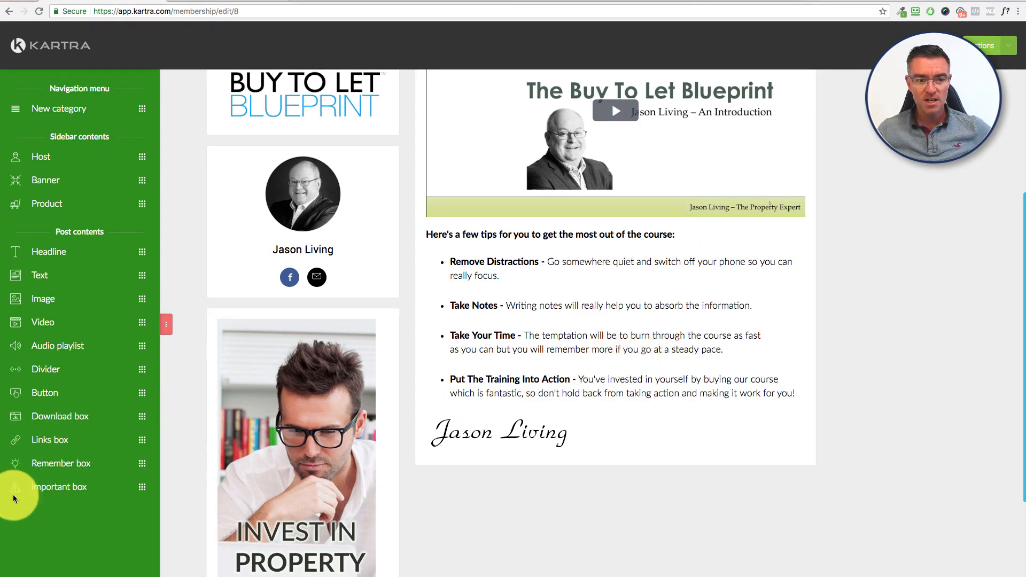
Try out an Important box below the signature in the home page post and delete it again.
{"action": "mouse_move", "coordinate": [142, 487]}
{"action": "left_mouse_down"}
{"action": "mouse_move", "coordinate": [320, 476]}
{"action": "mouse_move", "coordinate": [631, 540]}
{"action": "mouse_move", "coordinate": [671, 443]}
{"action": "left_mouse_up"}
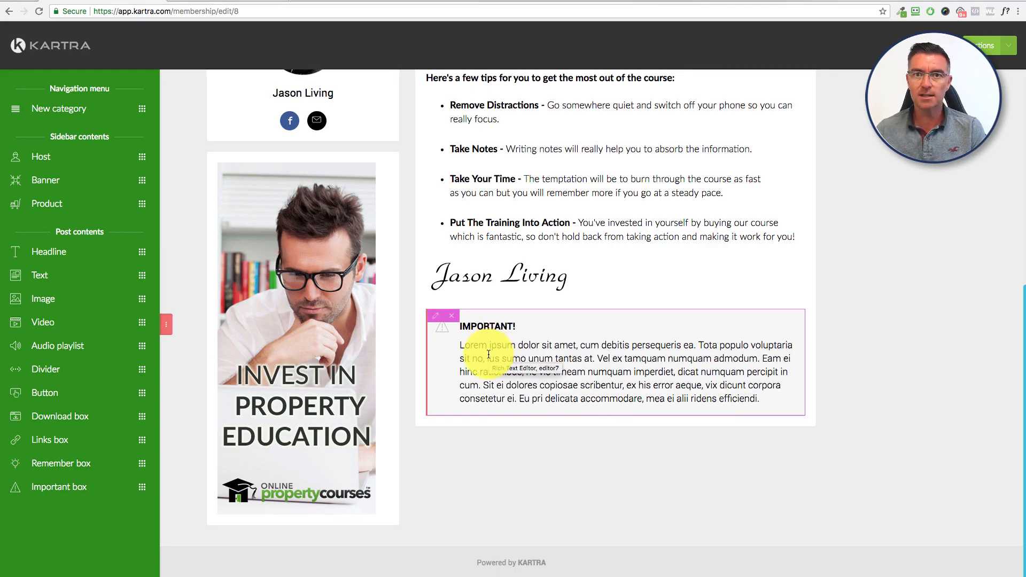
{"action": "left_click", "coordinate": [451, 315]}
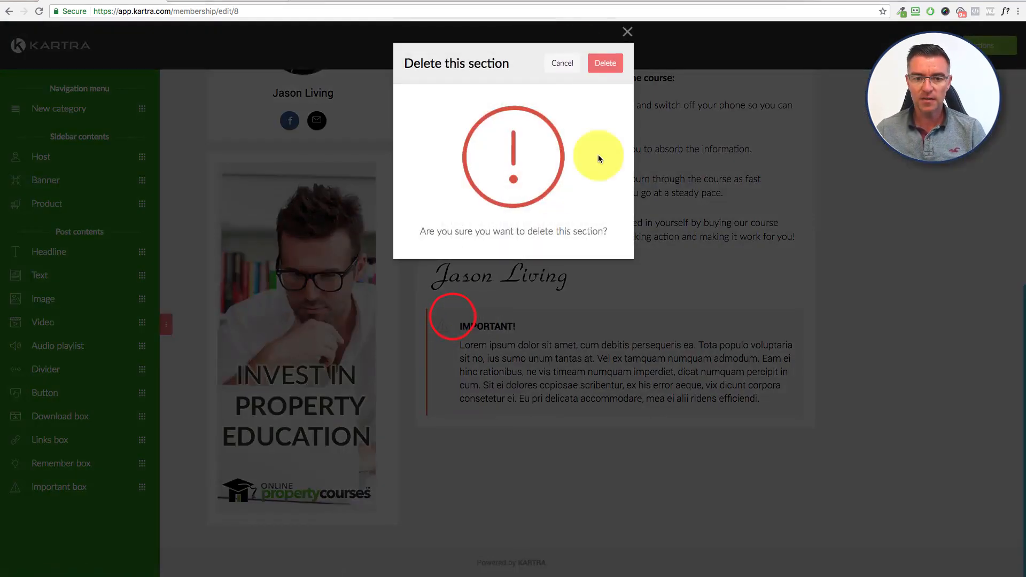
{"action": "left_click", "coordinate": [604, 62]}
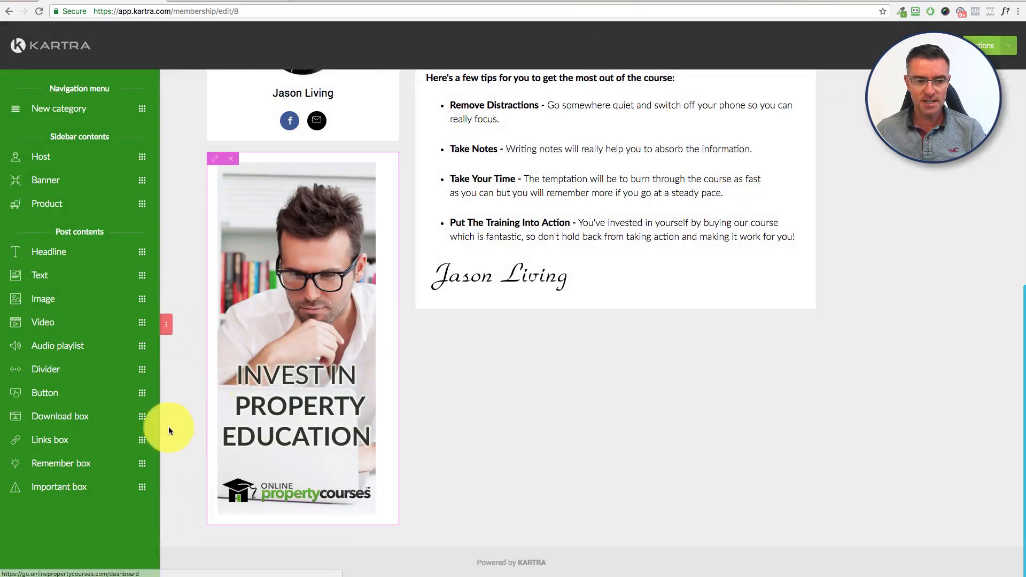
Try out a Remember box below the signature in the home page post and delete it again.
{"action": "mouse_move", "coordinate": [142, 464]}
{"action": "left_mouse_down"}
{"action": "mouse_move", "coordinate": [656, 425]}
{"action": "mouse_move", "coordinate": [684, 438]}
{"action": "left_mouse_up"}
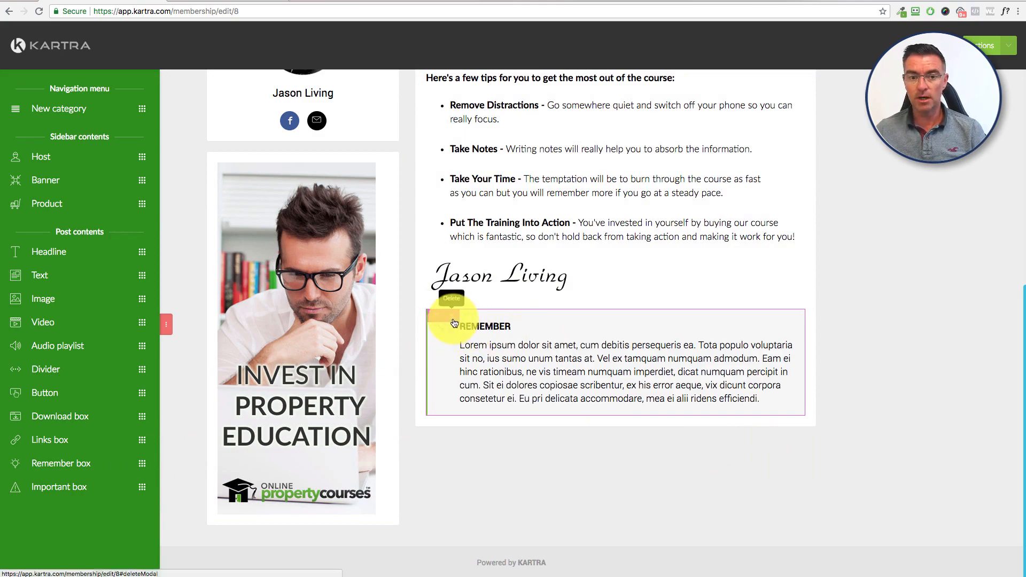
{"action": "left_click", "coordinate": [453, 323]}
{"action": "left_click", "coordinate": [608, 64]}
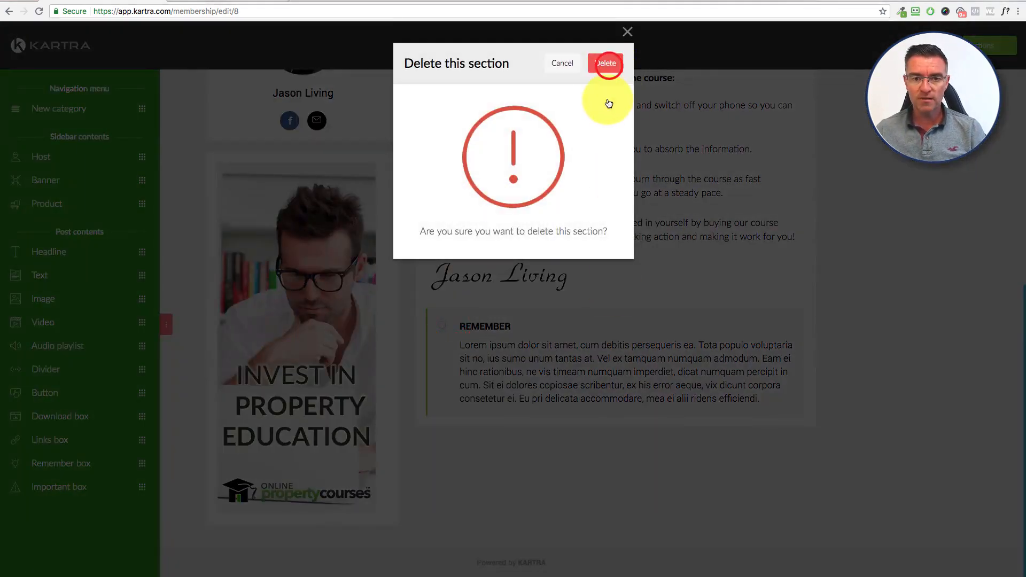
Add a category named "nmnmnmnm" without subcategories to the navigation menu and save it.
{"action": "scroll", "coordinate": [592, 312], "scroll_direction": "up", "scroll_amount": 7}
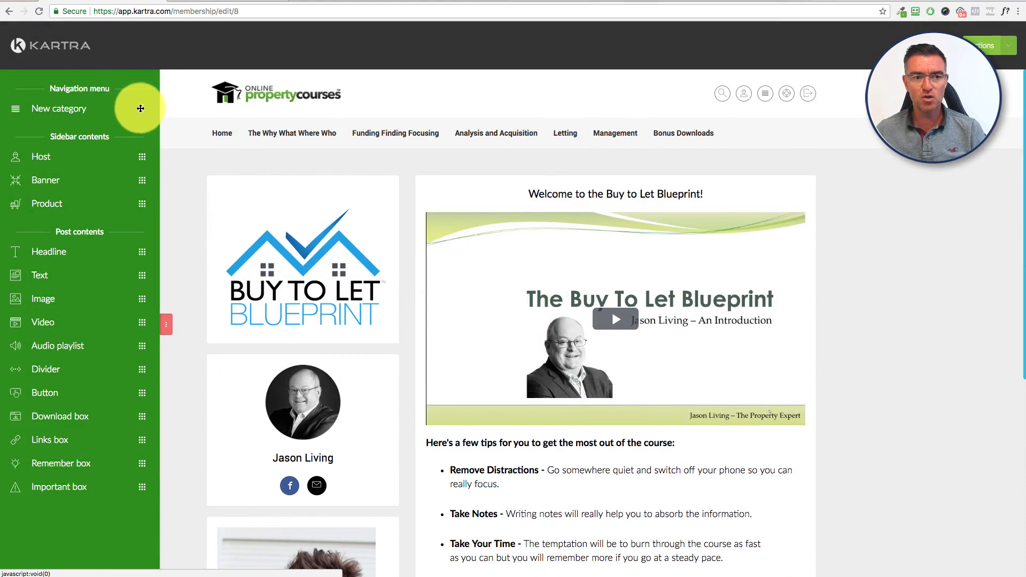
{"action": "left_click_drag", "start_coordinate": [142, 108], "coordinate": [330, 166]}
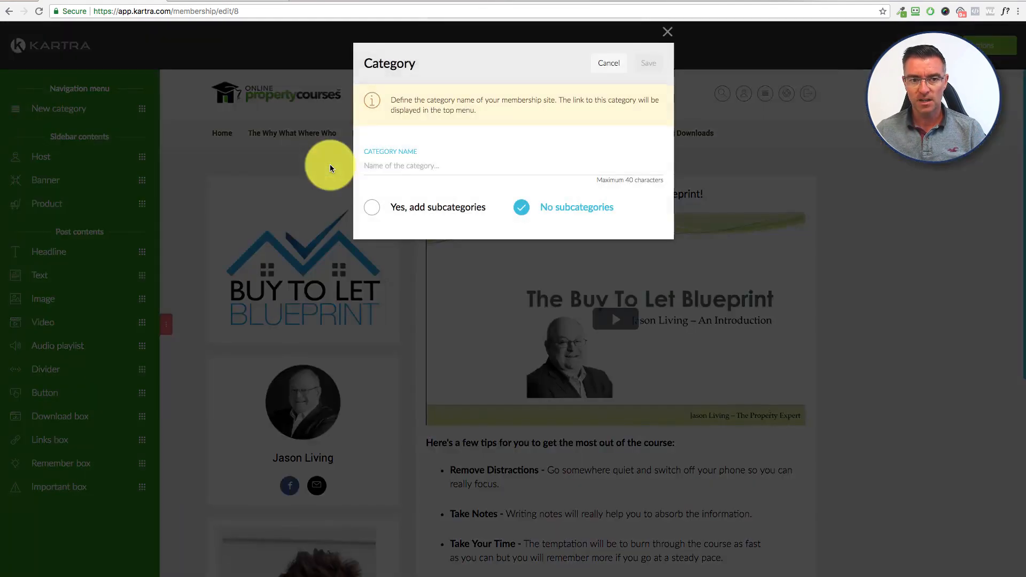
{"action": "left_click", "coordinate": [389, 165]}
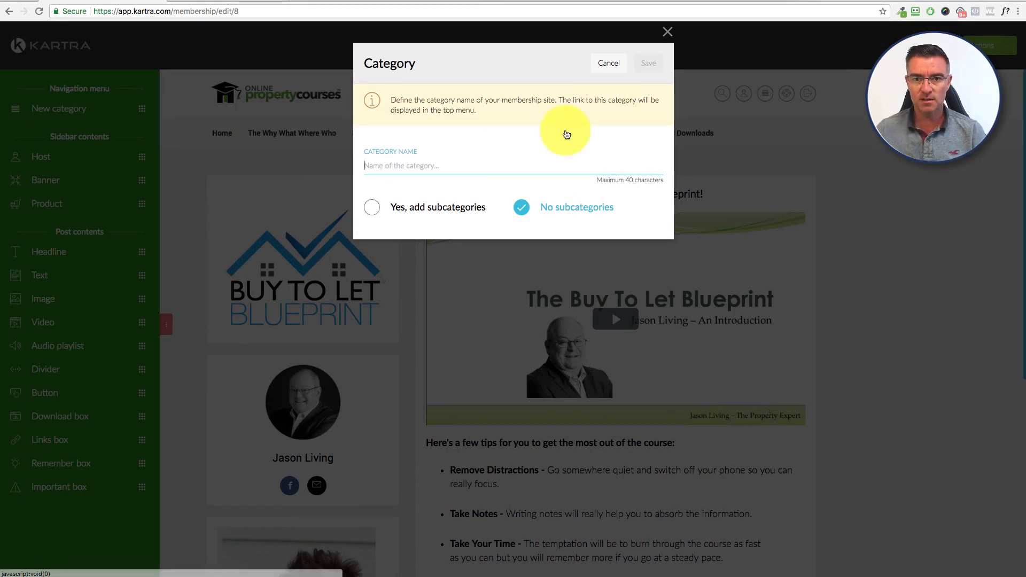
{"action": "type", "text": "nmnmnm"}
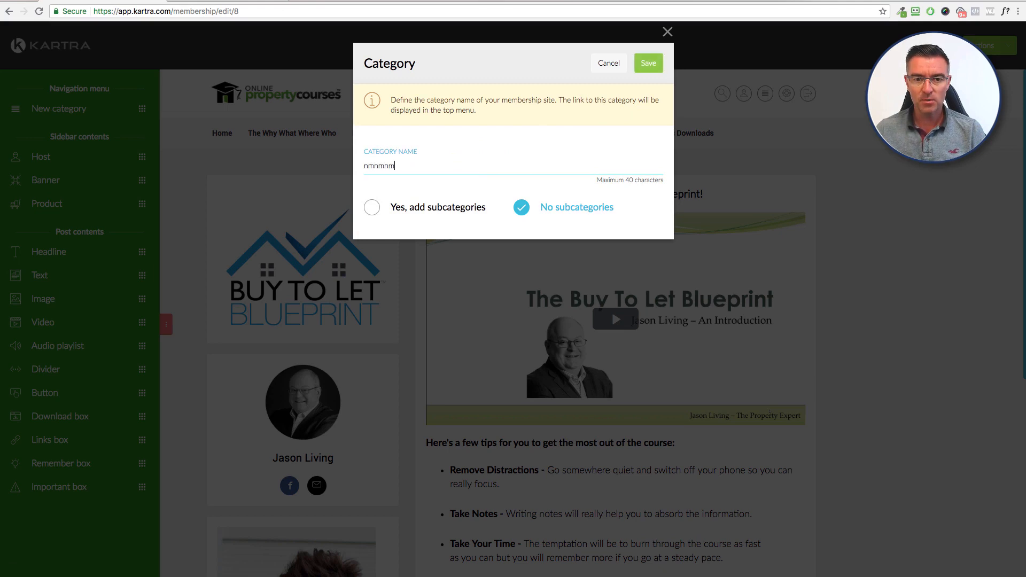
{"action": "type", "text": "nm"}
{"action": "left_click", "coordinate": [654, 63]}
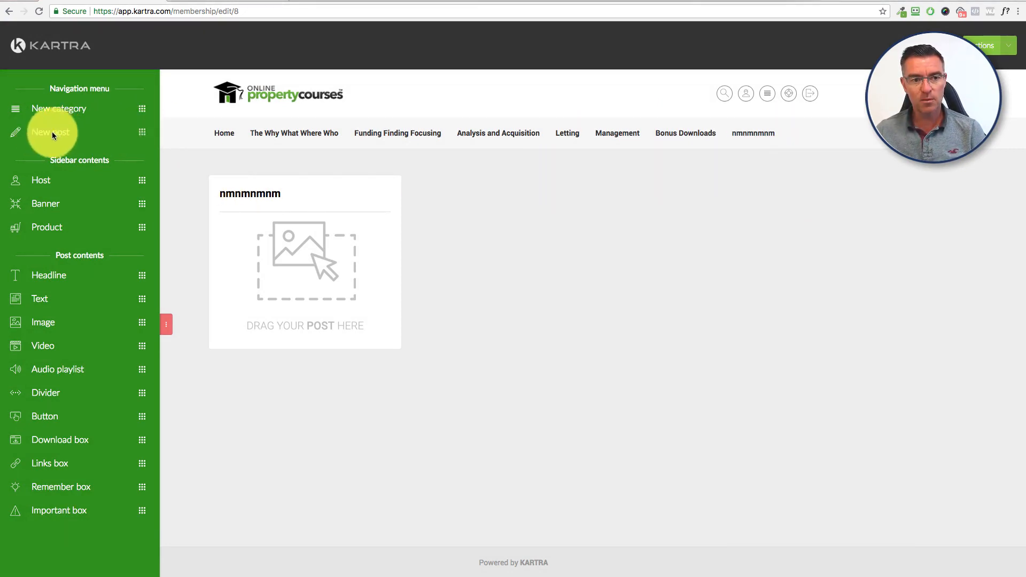
Start a new post in the "nmnmnmnm" category and look through the available post icons.
{"action": "left_click_drag", "start_coordinate": [142, 131], "coordinate": [332, 238]}
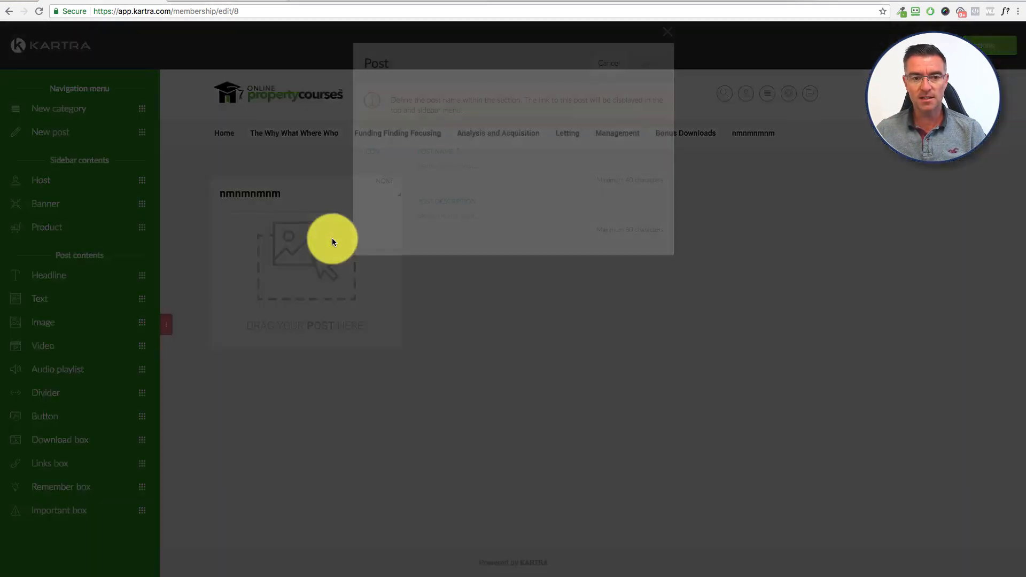
{"action": "left_click", "coordinate": [381, 197]}
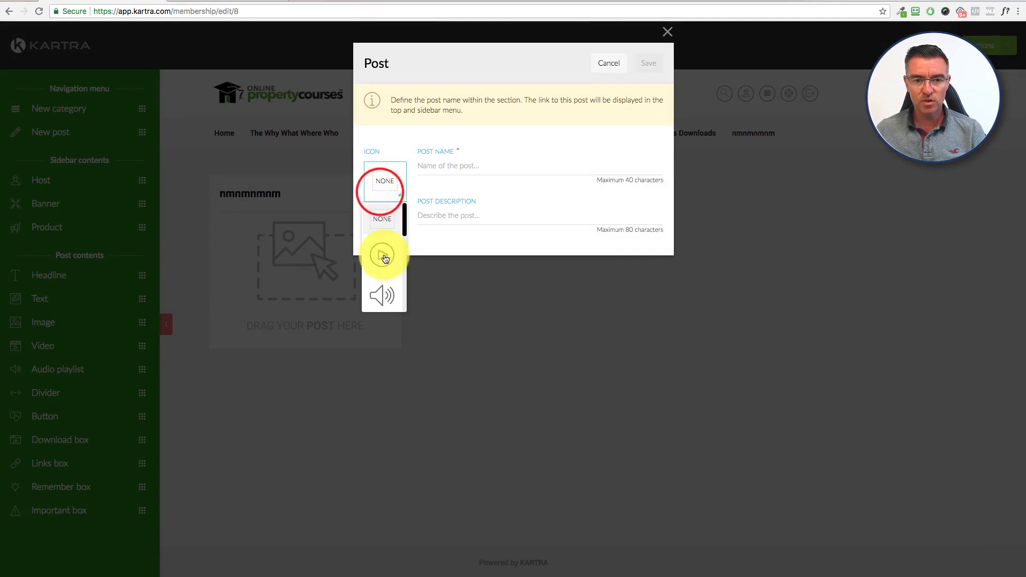
{"action": "scroll", "coordinate": [389, 262], "scroll_direction": "down", "scroll_amount": 1}
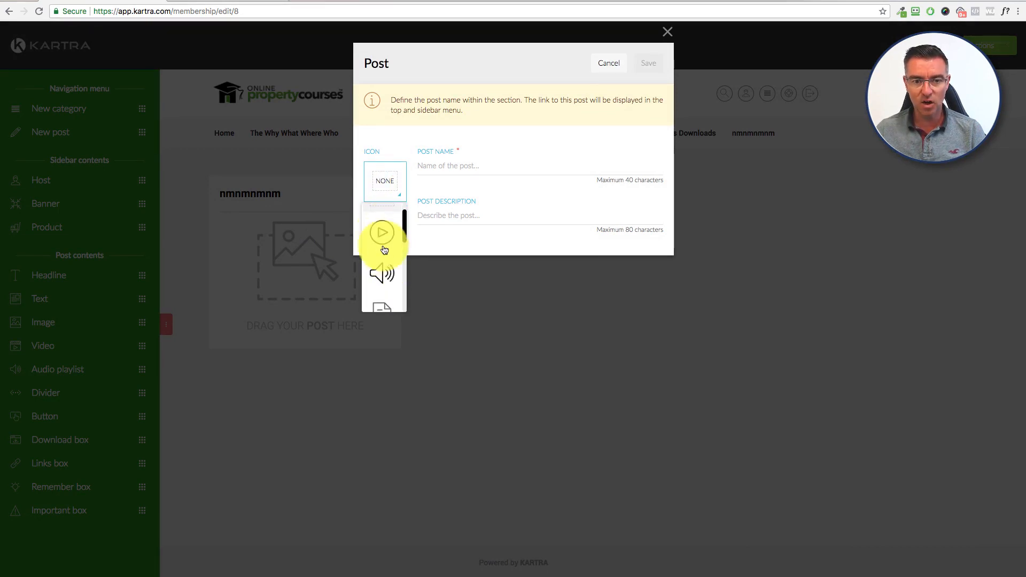
{"action": "scroll", "coordinate": [377, 240], "scroll_direction": "down", "scroll_amount": 1}
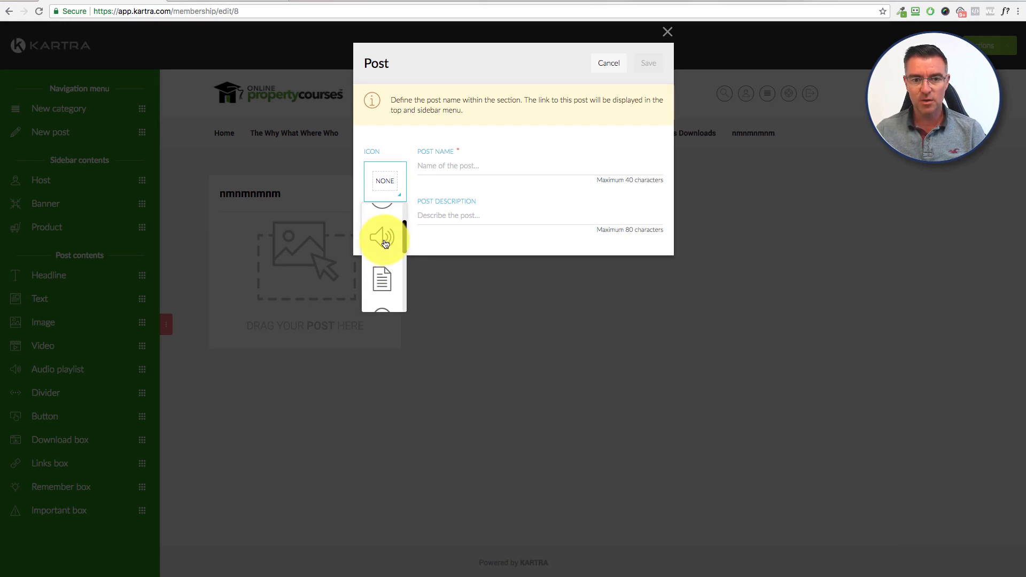
{"action": "scroll", "coordinate": [385, 256], "scroll_direction": "down", "scroll_amount": 1}
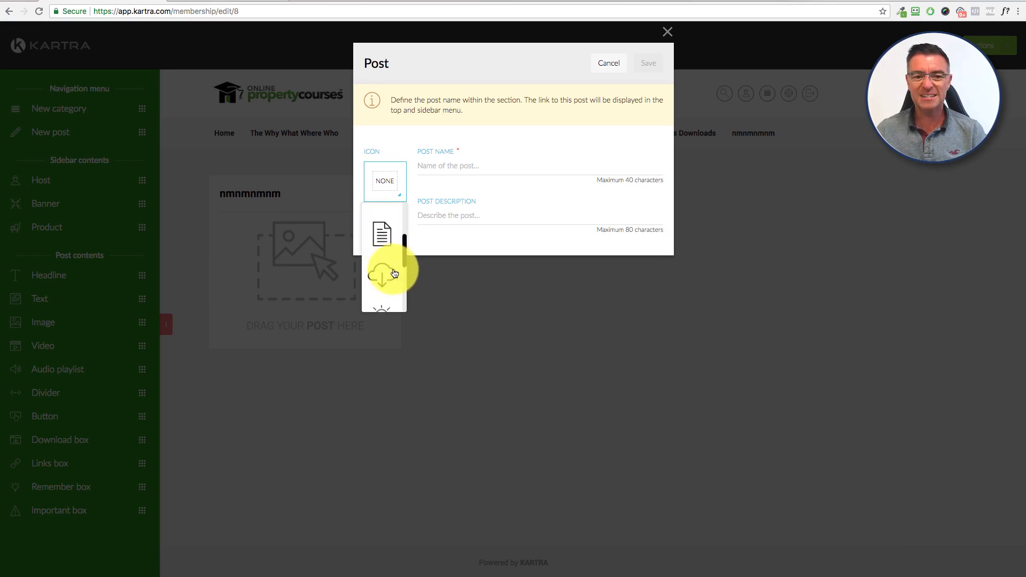
{"action": "scroll", "coordinate": [382, 251], "scroll_direction": "down", "scroll_amount": 1}
{"action": "scroll", "coordinate": [385, 246], "scroll_direction": "down", "scroll_amount": 1}
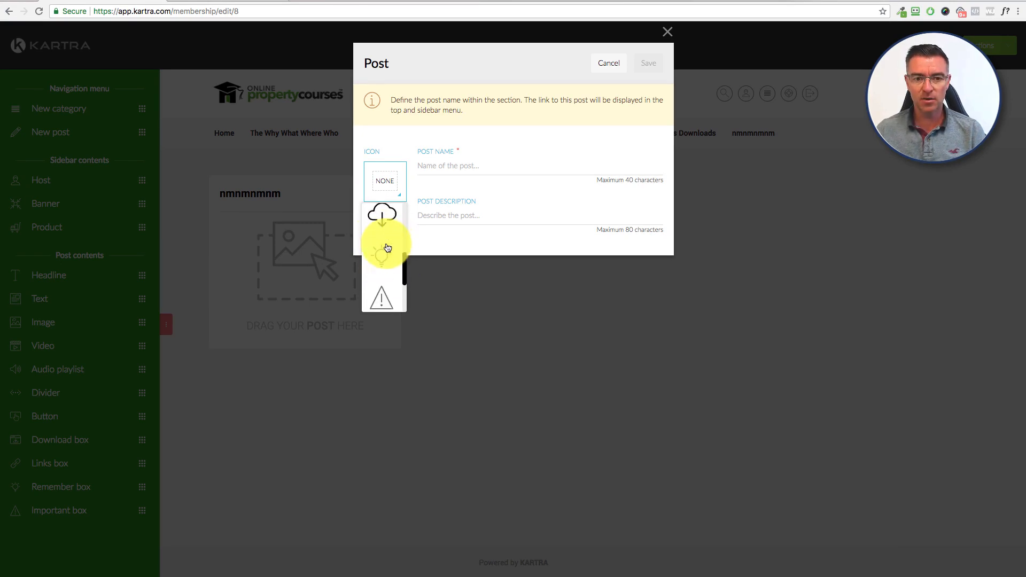
{"action": "scroll", "coordinate": [390, 243], "scroll_direction": "down", "scroll_amount": 2}
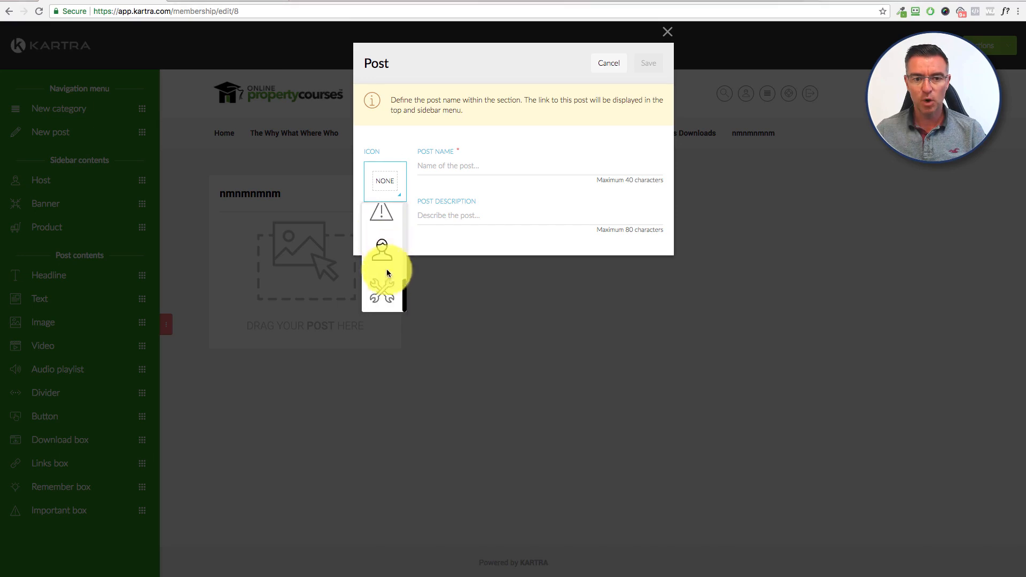
{"action": "scroll", "coordinate": [384, 245], "scroll_direction": "up", "scroll_amount": 6}
Name the post "ghjghjghj", give it the play icon and the description "ghjghjghjghjghjghj", and save it.
{"action": "left_click", "coordinate": [462, 172]}
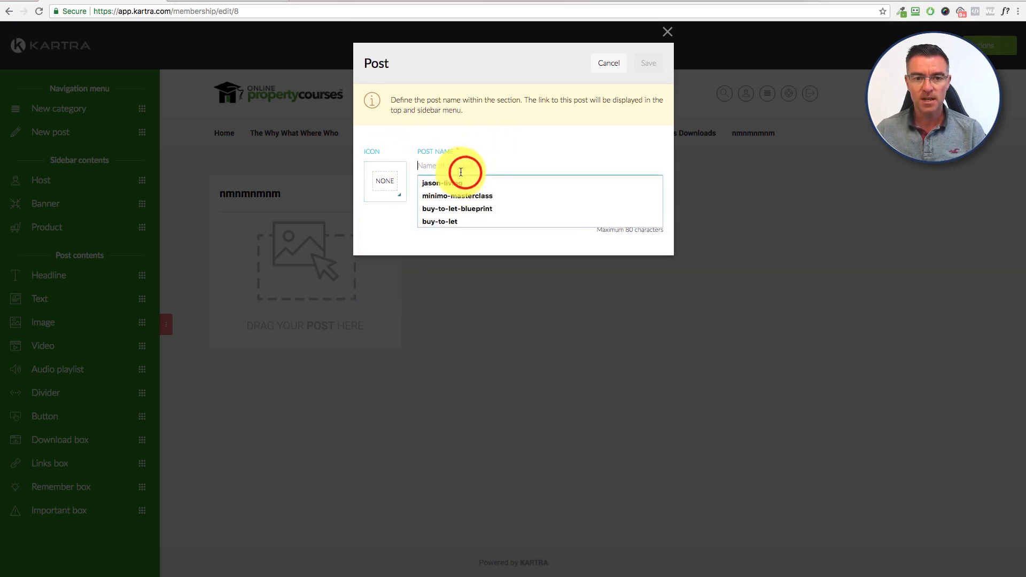
{"action": "type", "text": "ghjghjghj"}
{"action": "left_click", "coordinate": [393, 181]}
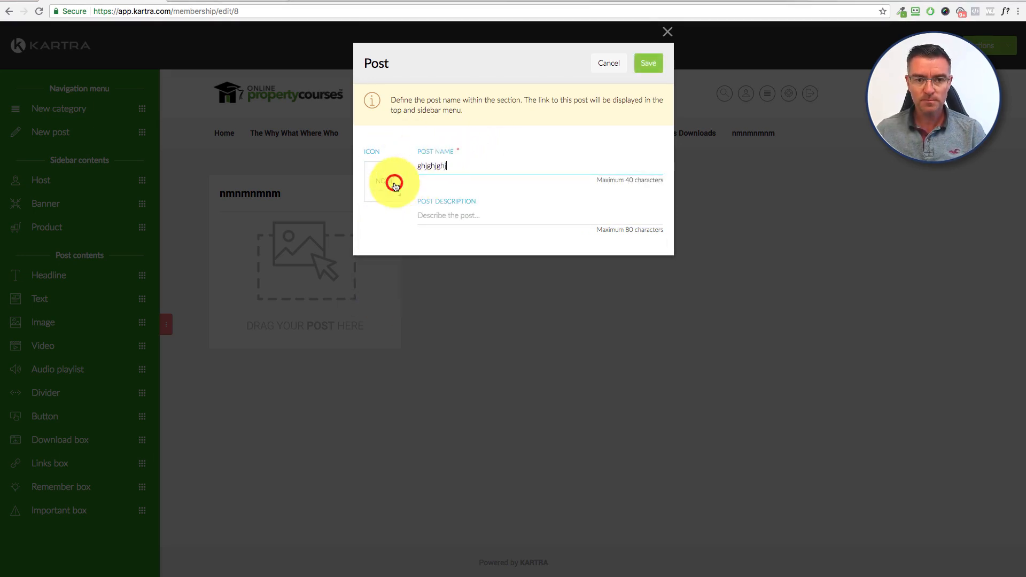
{"action": "left_click", "coordinate": [382, 249]}
{"action": "left_click", "coordinate": [451, 212]}
{"action": "type", "text": "ghjghjghjghjghjghj"}
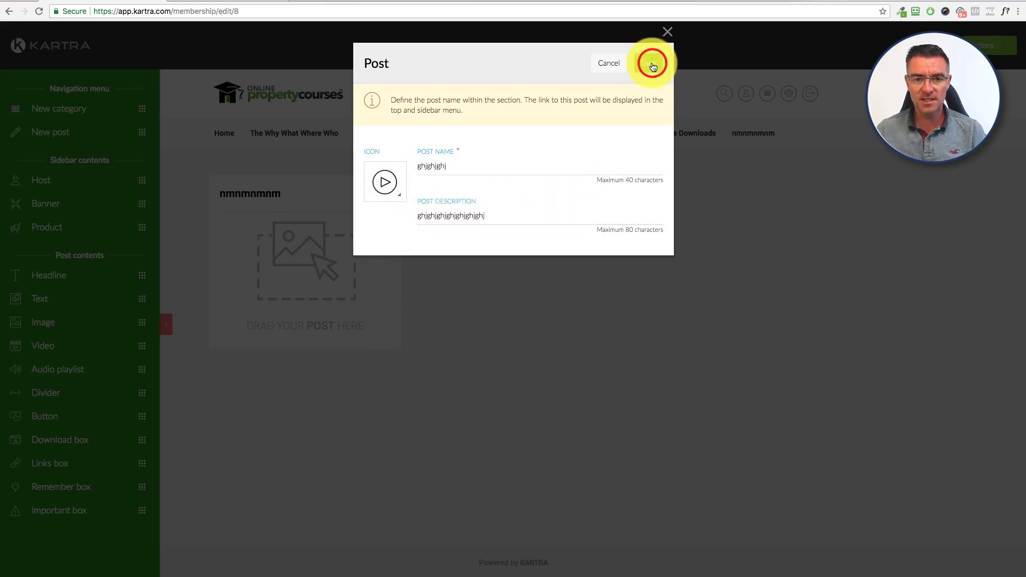
{"action": "left_click", "coordinate": [652, 64]}
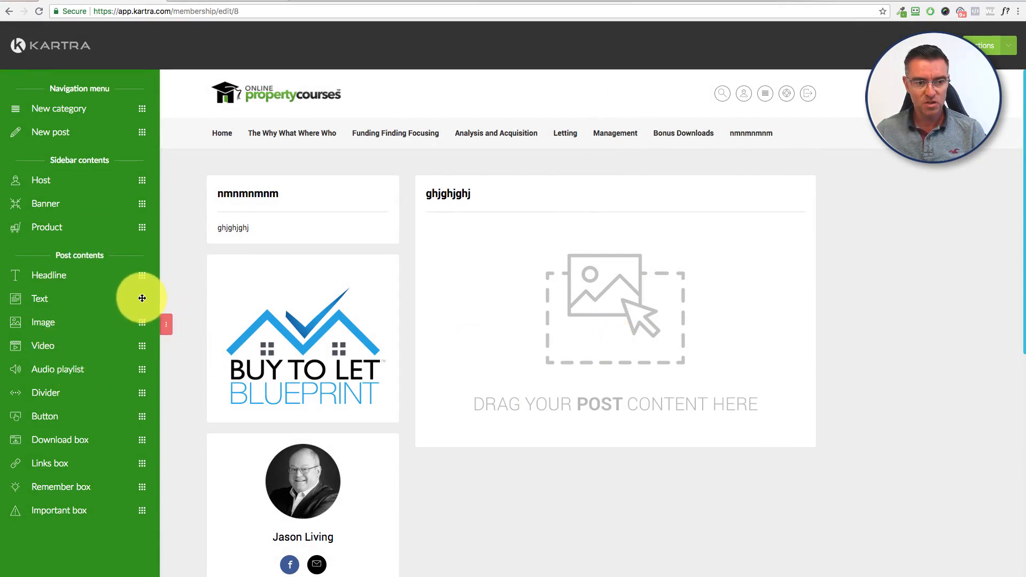
Add a text block to the empty post and insert "fghfghgfhfgh" into its placeholder paragraph.
{"action": "left_click_drag", "start_coordinate": [143, 298], "coordinate": [618, 251]}
{"action": "left_click", "coordinate": [618, 251]}
{"action": "type", "text": "ghgfhfghase natum reformidans,"}
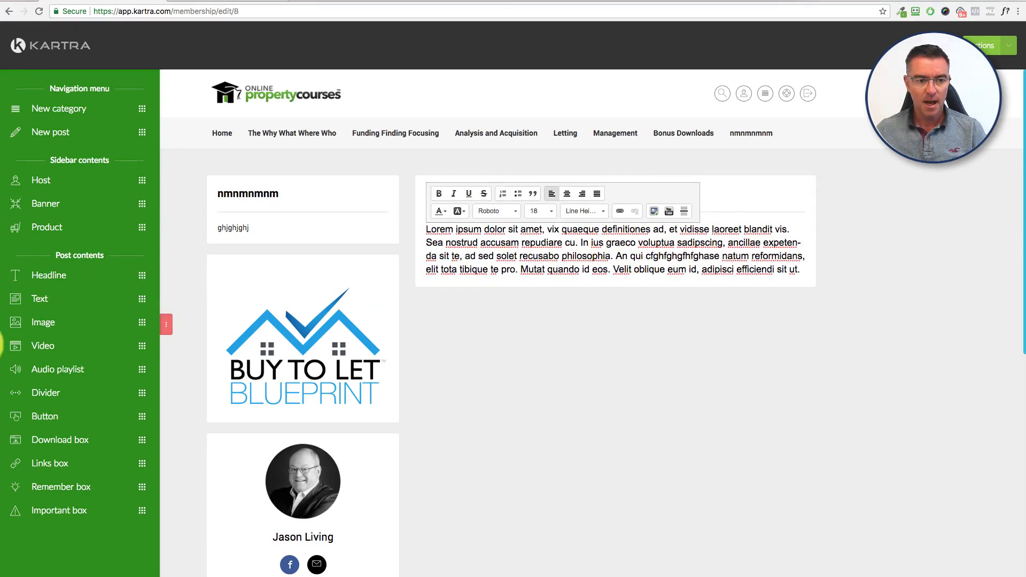
Start adding a video below the post's text and check the Youtube, Wistia and Vimeo source options.
{"action": "left_click_drag", "start_coordinate": [145, 344], "coordinate": [634, 335]}
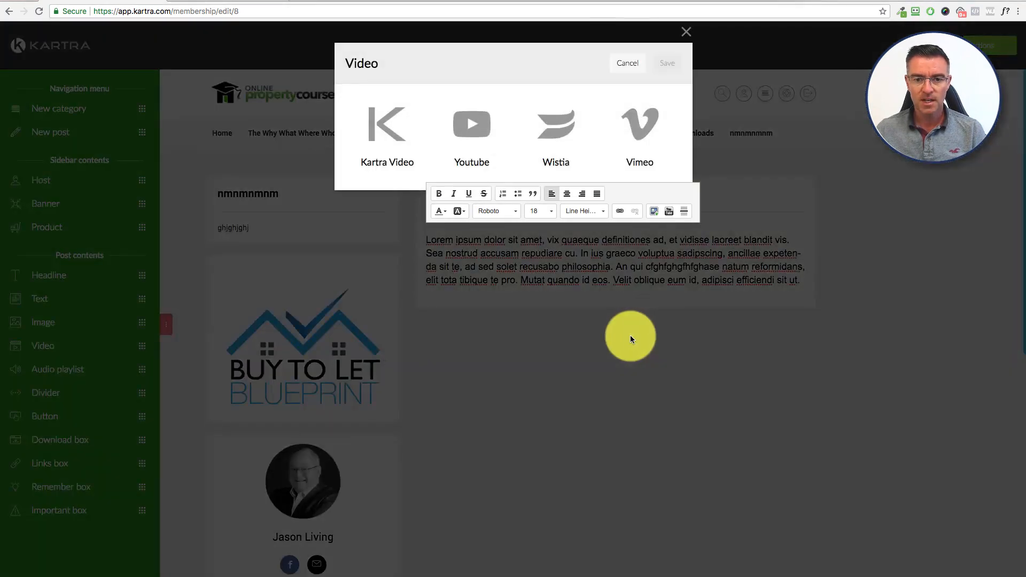
{"action": "left_click", "coordinate": [472, 123]}
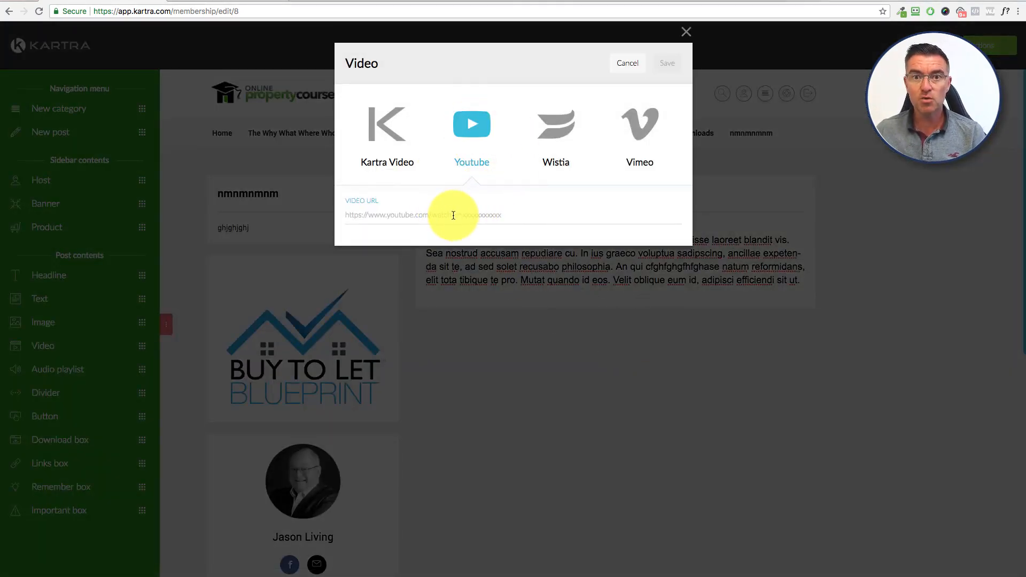
{"action": "left_click", "coordinate": [555, 121]}
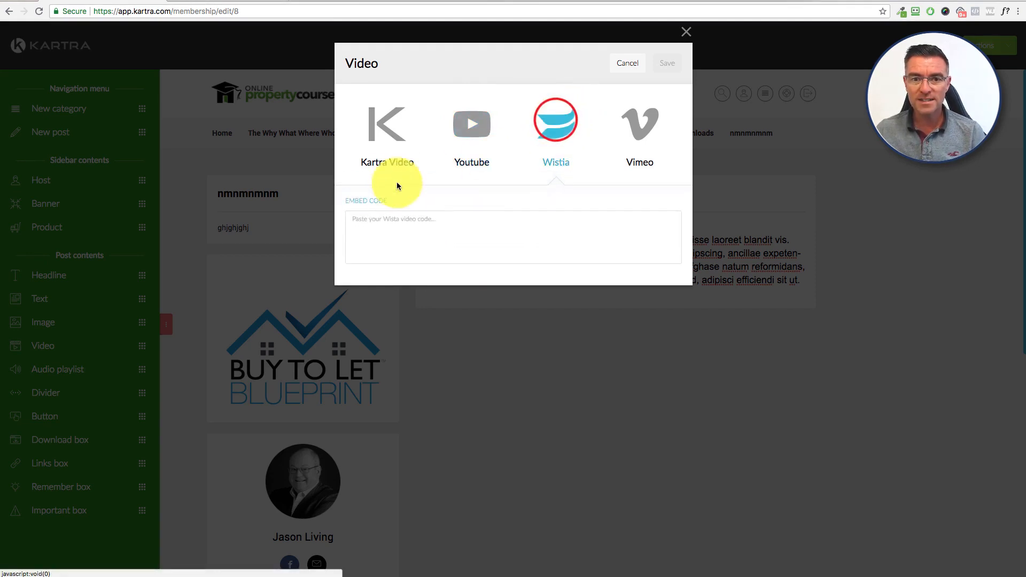
{"action": "left_click", "coordinate": [390, 235]}
{"action": "left_click", "coordinate": [641, 124]}
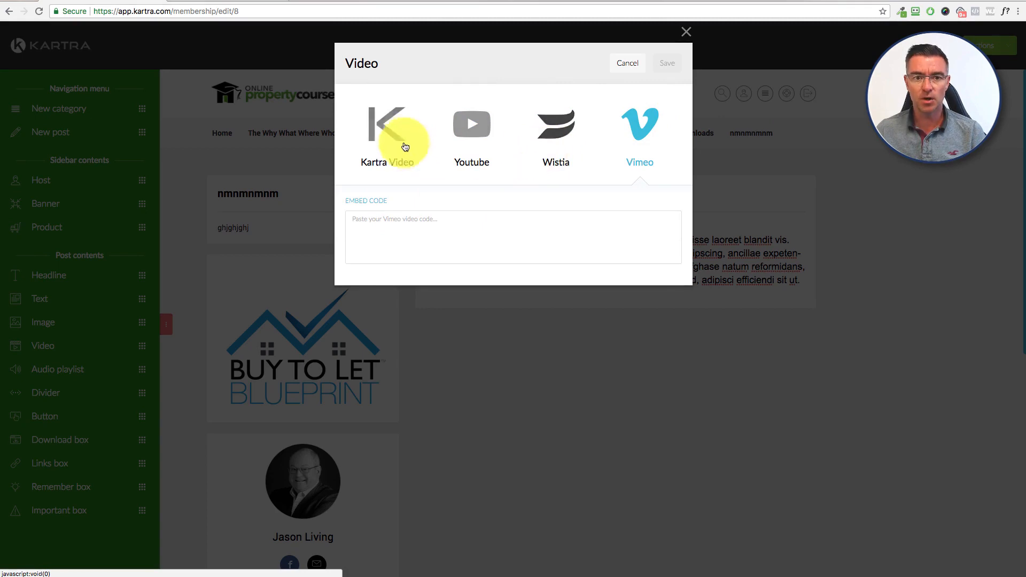
Use the Kartra video "1 - Welcome" as the post's video and save it.
{"action": "left_click", "coordinate": [388, 127]}
{"action": "left_click", "coordinate": [377, 214]}
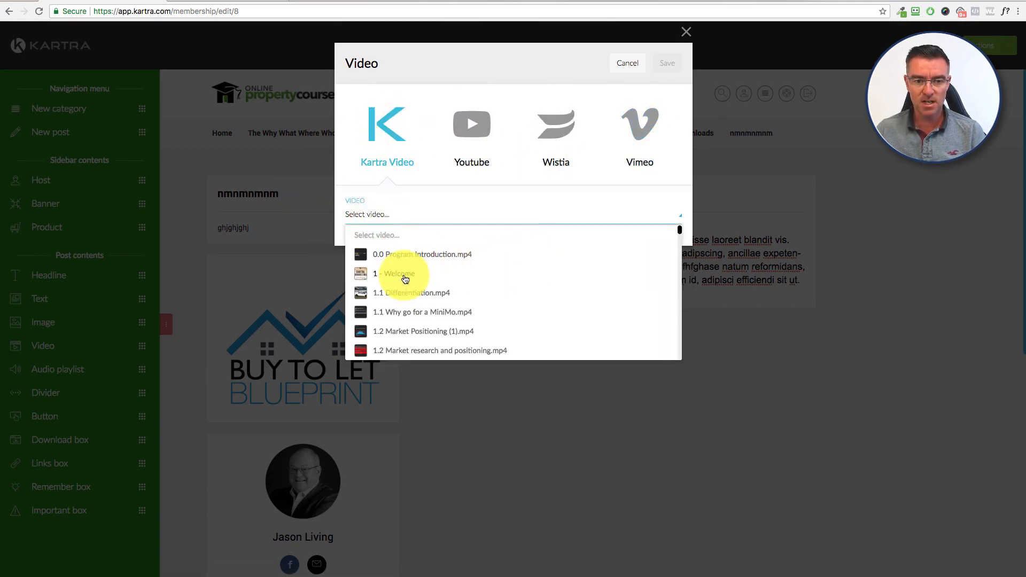
{"action": "left_click", "coordinate": [402, 274]}
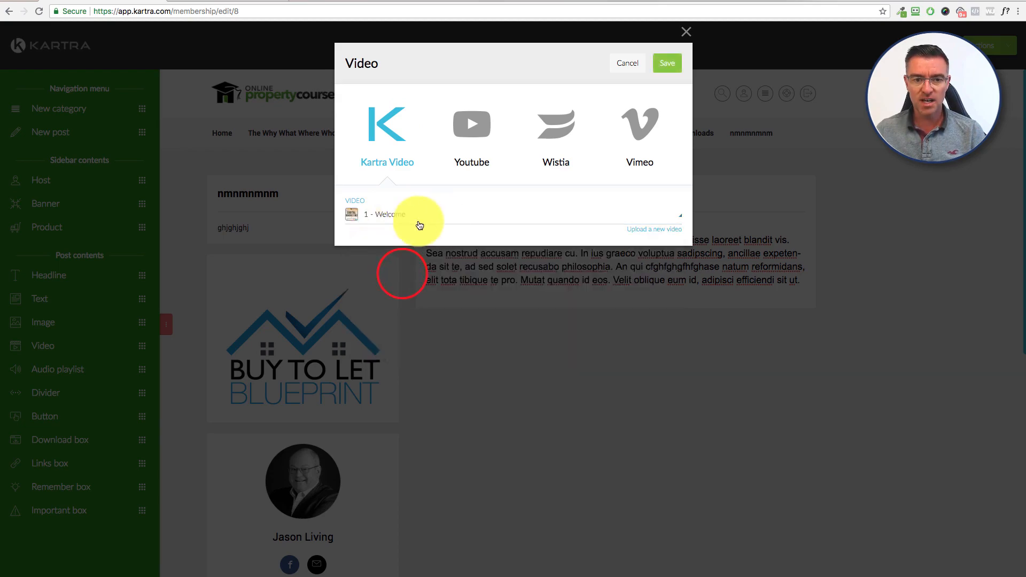
{"action": "left_click", "coordinate": [666, 62]}
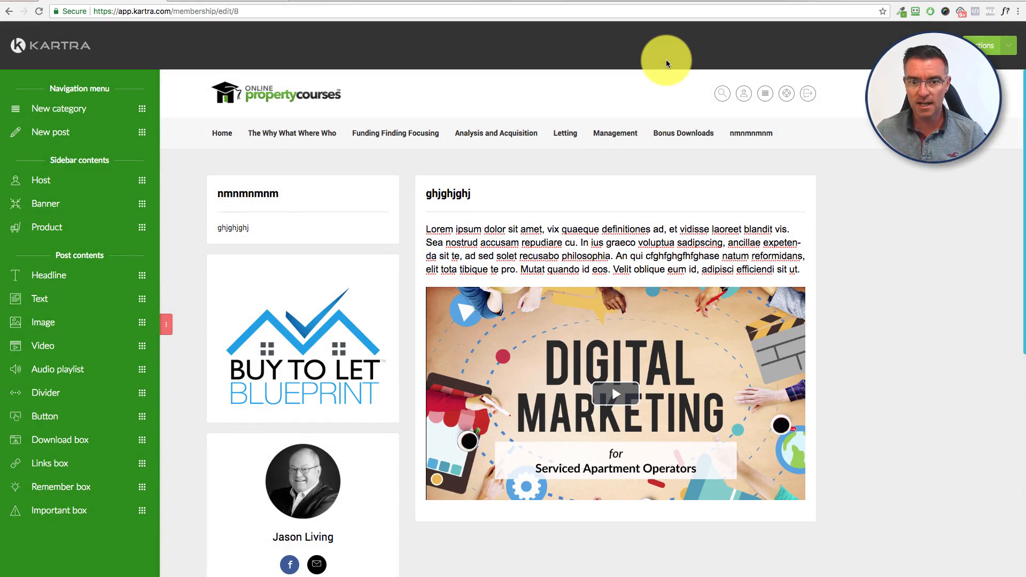
Add a button "ljhkljkljkljkl" below the video, linked to the membership post "Analysis Part 1", and save it.
{"action": "scroll", "coordinate": [620, 321], "scroll_direction": "down", "scroll_amount": 3}
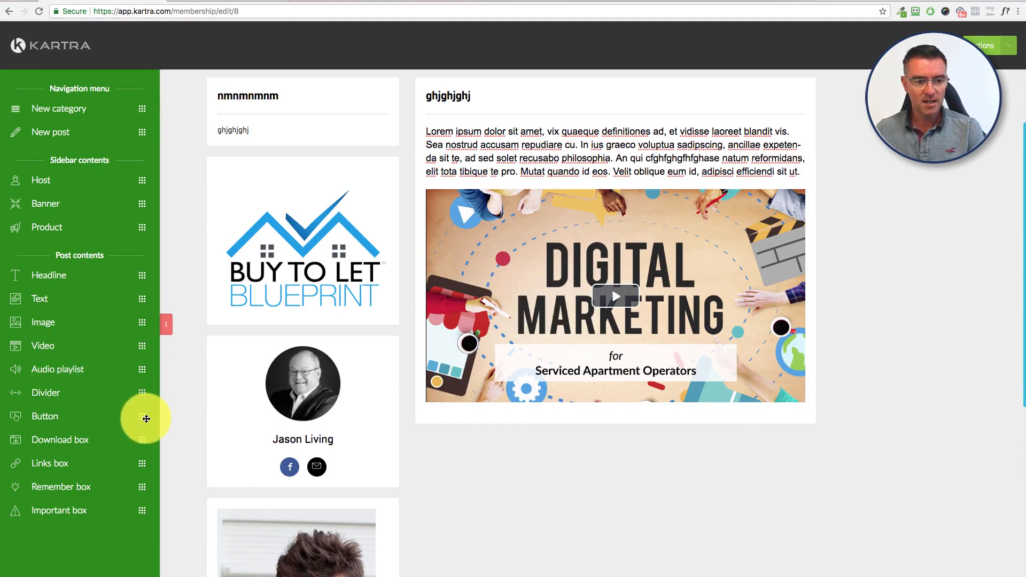
{"action": "left_click_drag", "start_coordinate": [140, 417], "coordinate": [647, 489]}
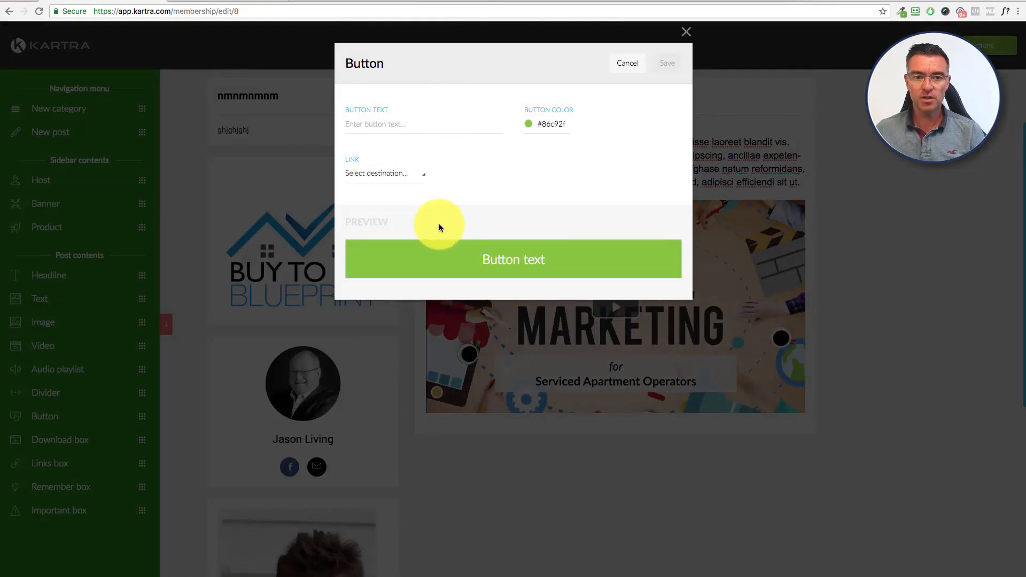
{"action": "left_click", "coordinate": [382, 126]}
{"action": "type", "text": "ljhkljkljkljkl"}
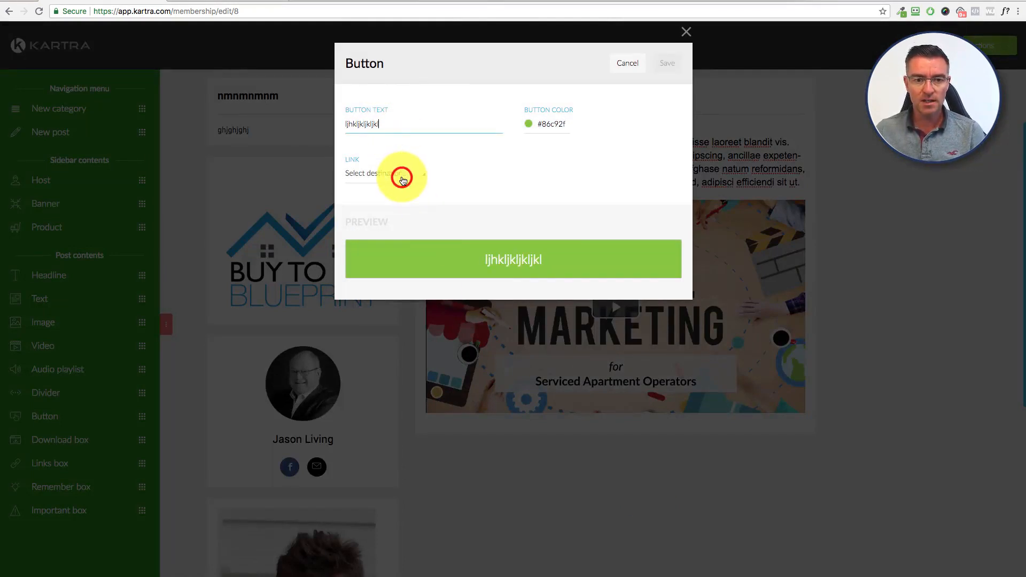
{"action": "left_click", "coordinate": [402, 176]}
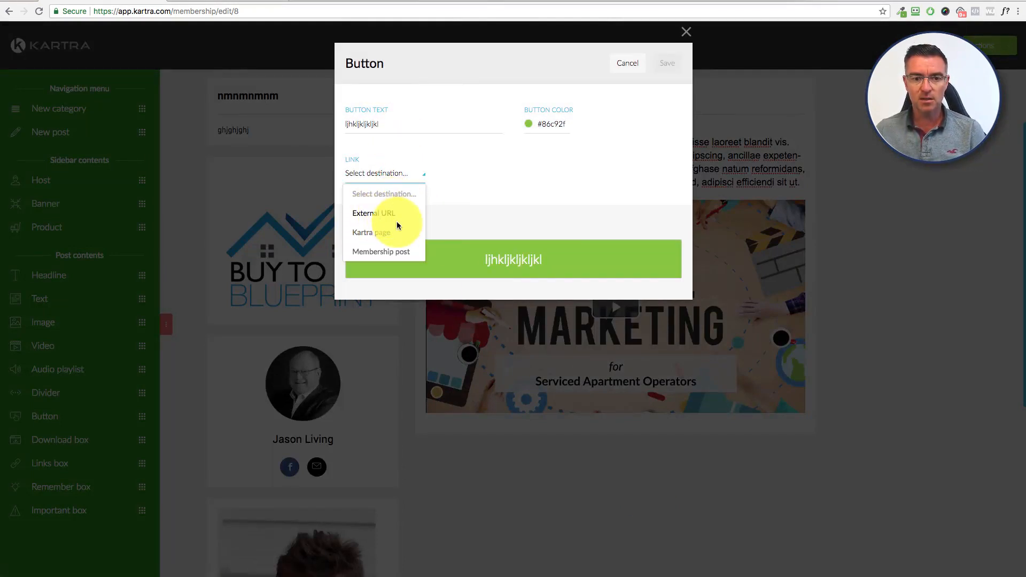
{"action": "left_click", "coordinate": [388, 251]}
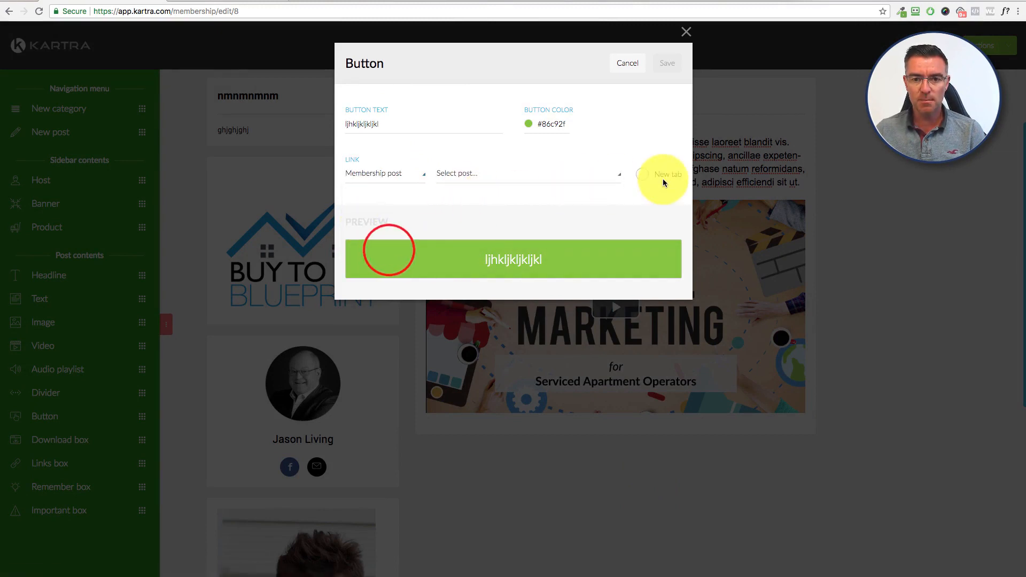
{"action": "left_click", "coordinate": [601, 174]}
{"action": "left_click", "coordinate": [483, 249]}
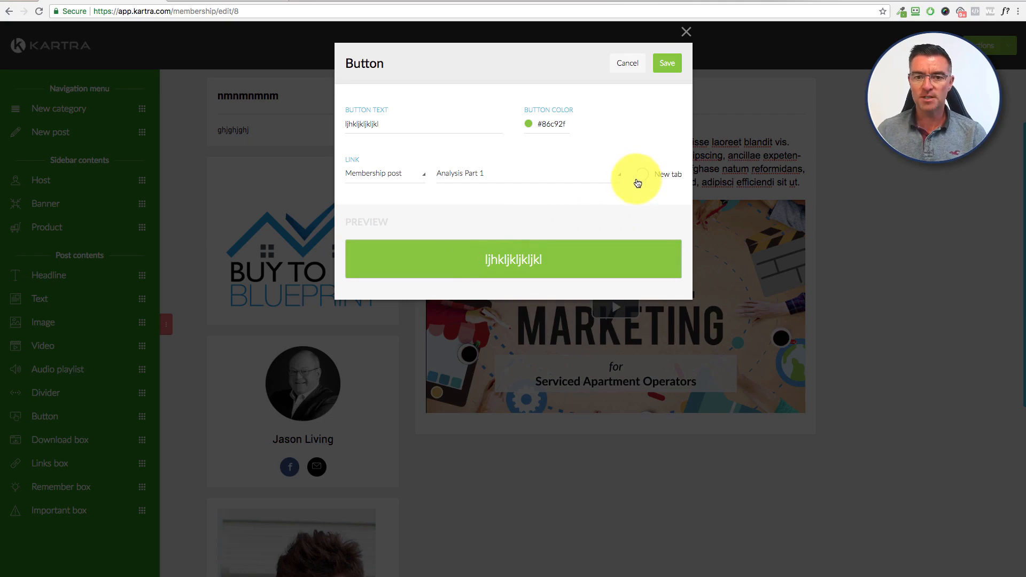
{"action": "left_click", "coordinate": [668, 62]}
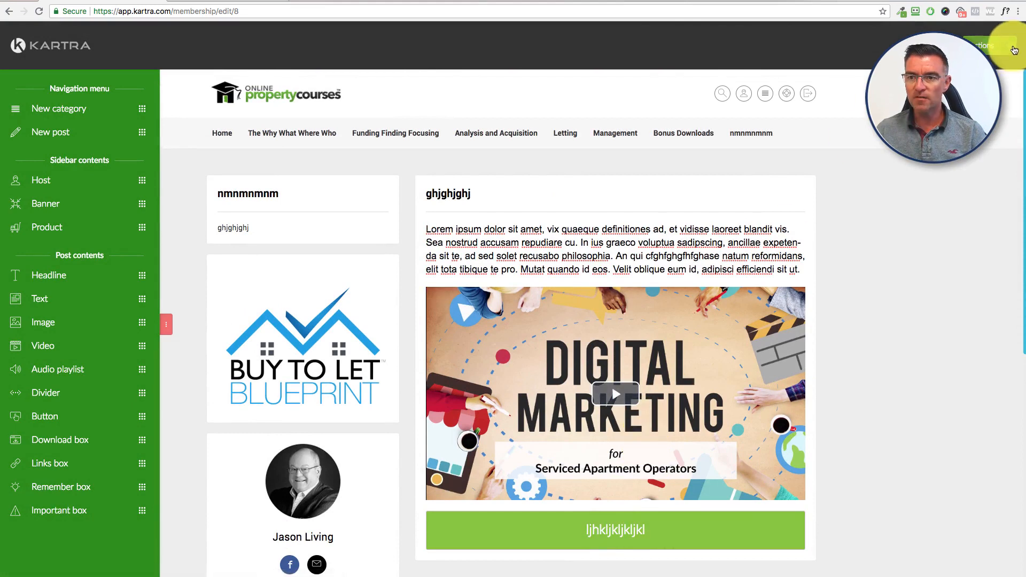
Look at the membership's available actions and its content search field.
{"action": "left_click", "coordinate": [1010, 45]}
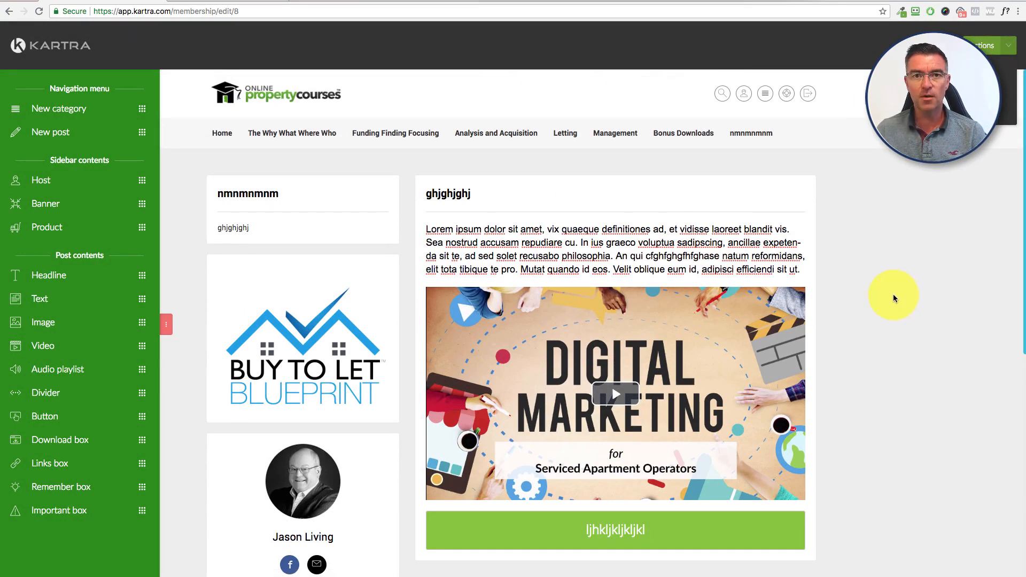
{"action": "left_click", "coordinate": [891, 295]}
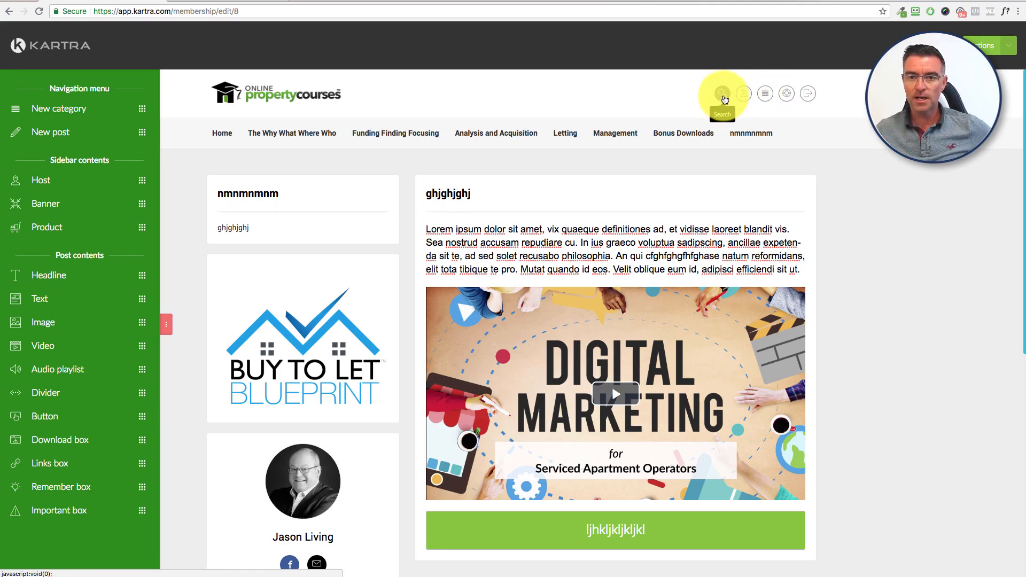
{"action": "left_click", "coordinate": [723, 96]}
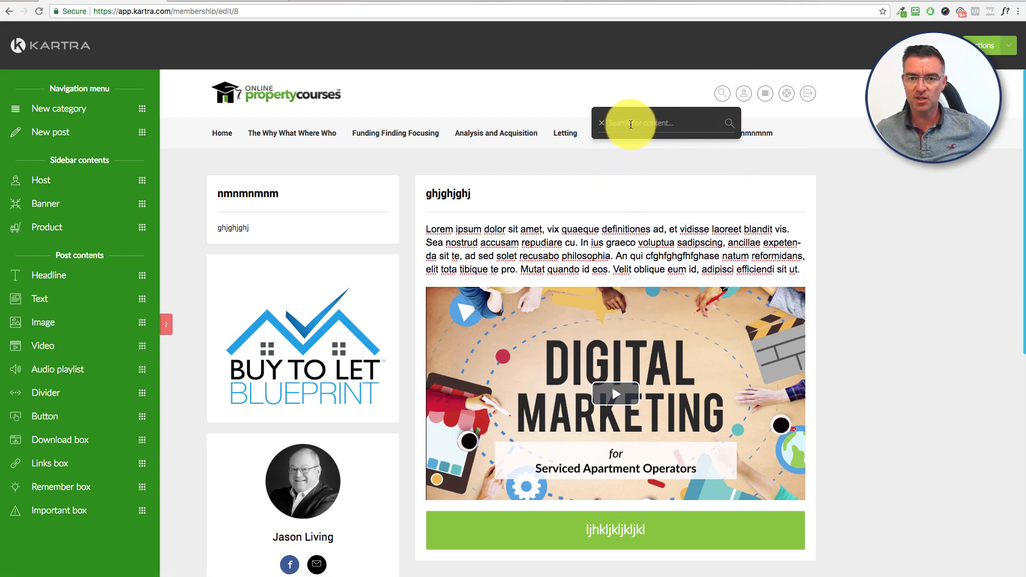
{"action": "left_click", "coordinate": [628, 123]}
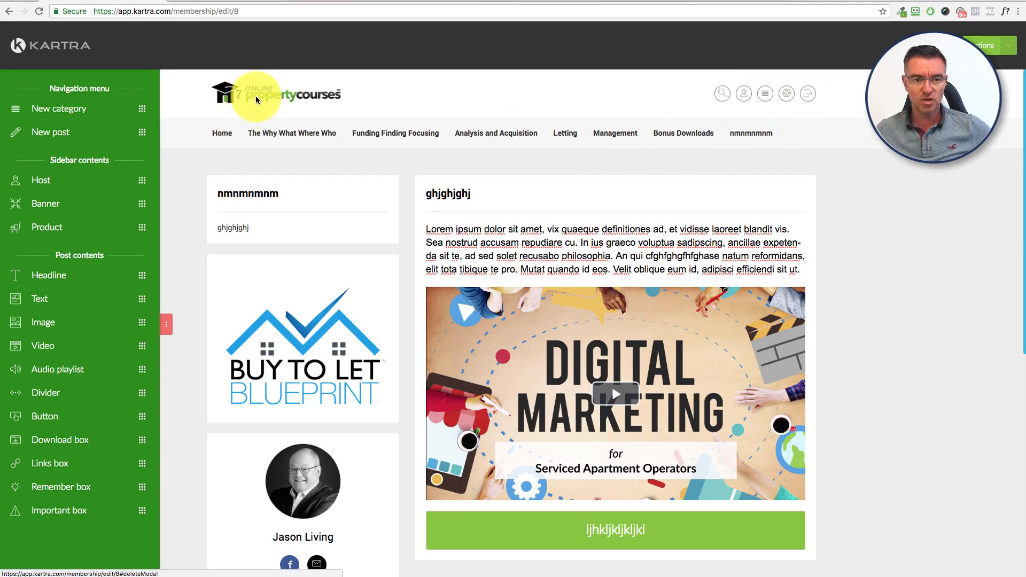
View the header's logo upload and background color settings, leaving without saving.
{"action": "left_click", "coordinate": [218, 89]}
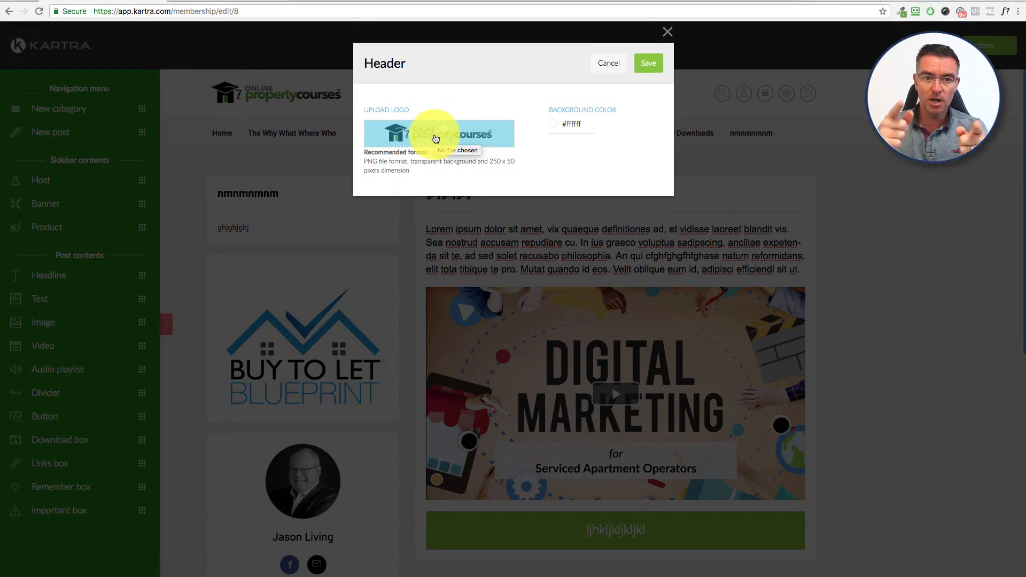
{"action": "left_click", "coordinate": [609, 63]}
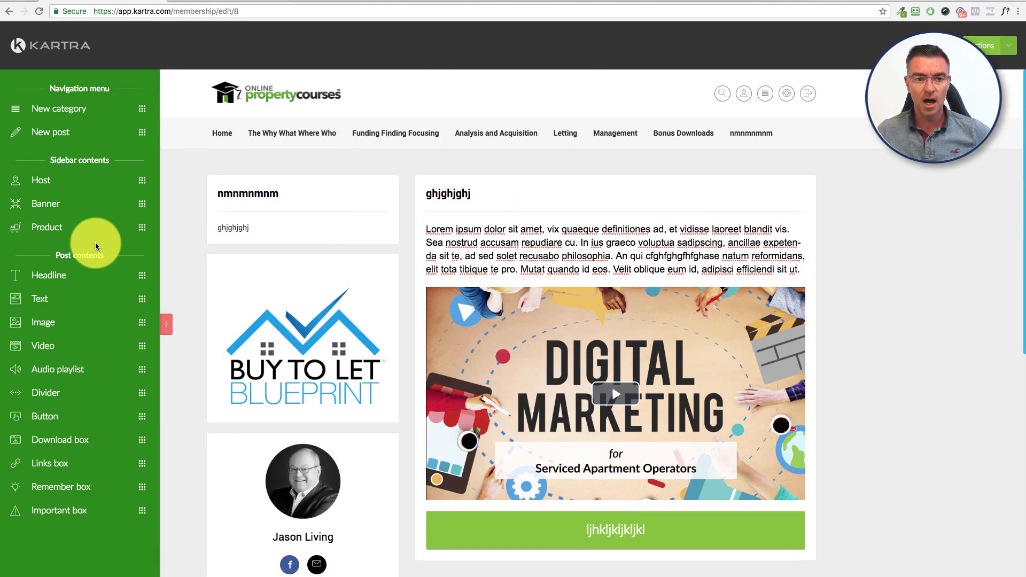
Delete the "nmnmnmnm" category from the navigation menu and confirm the deletion.
{"action": "left_click", "coordinate": [933, 188]}
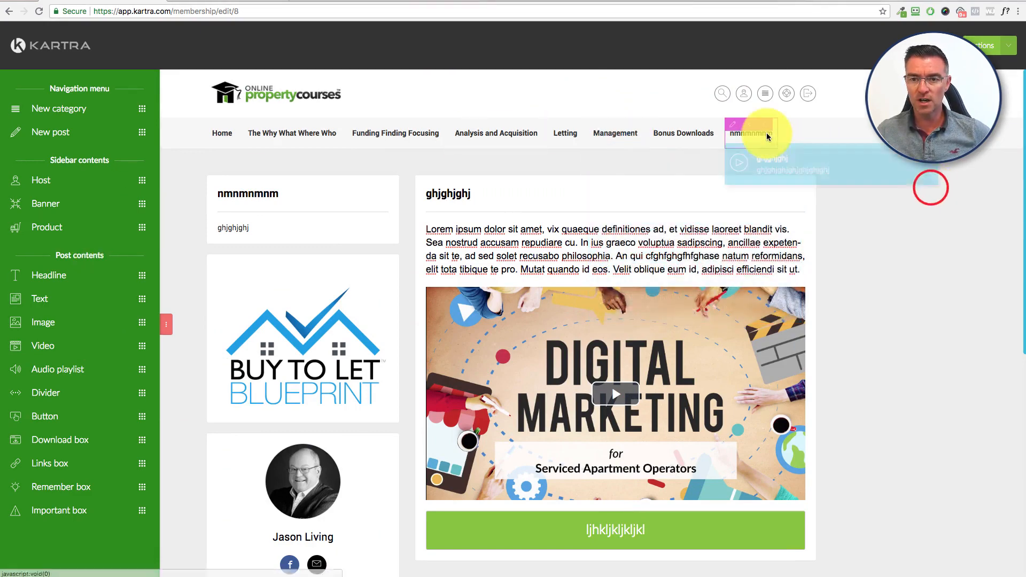
{"action": "left_click", "coordinate": [750, 124]}
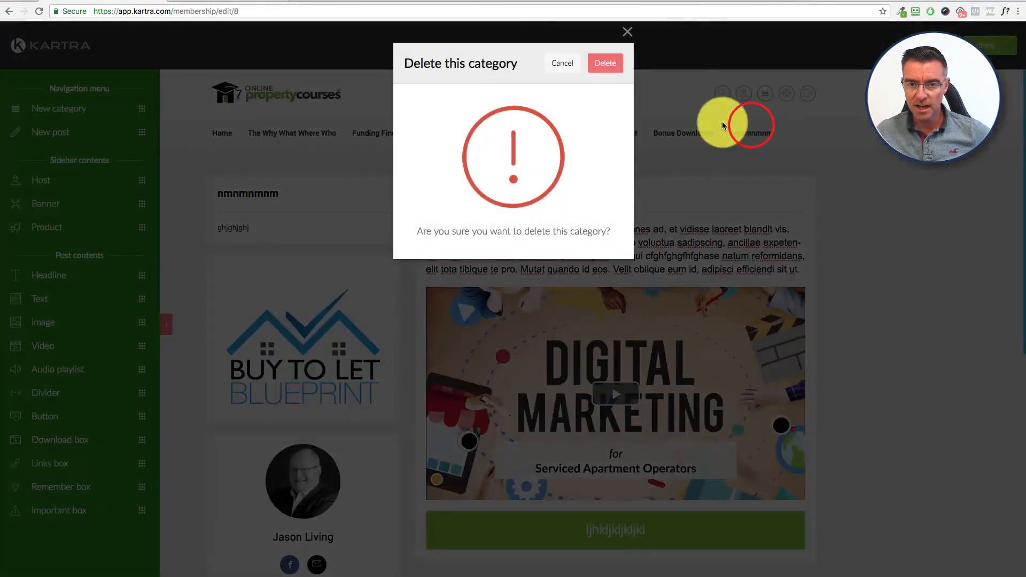
{"action": "left_click", "coordinate": [609, 65]}
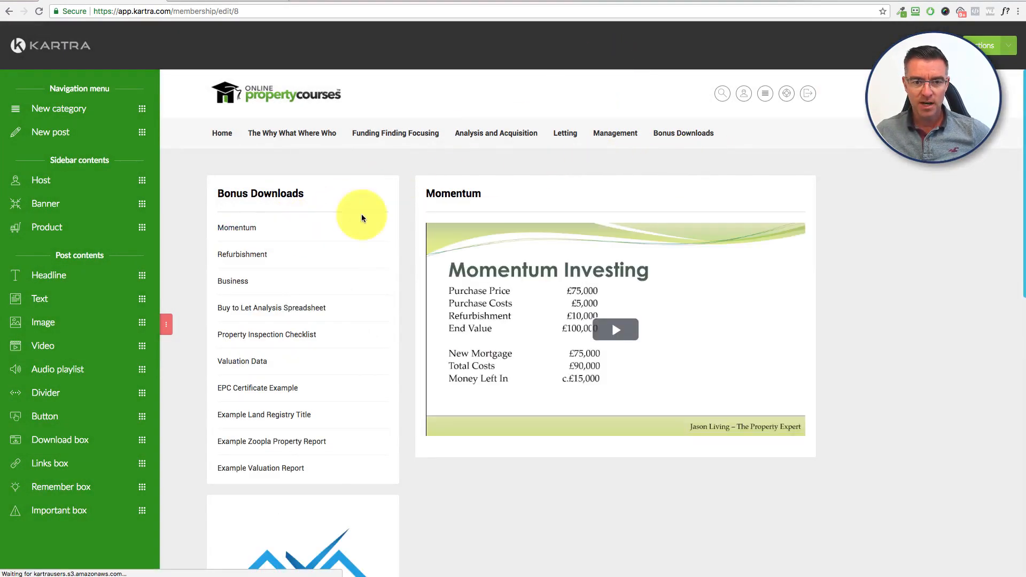
Open the membership's template chooser, preview the black template with the John Doe profile, and return to the template list.
{"action": "scroll", "coordinate": [704, 366], "scroll_direction": "down", "scroll_amount": 6}
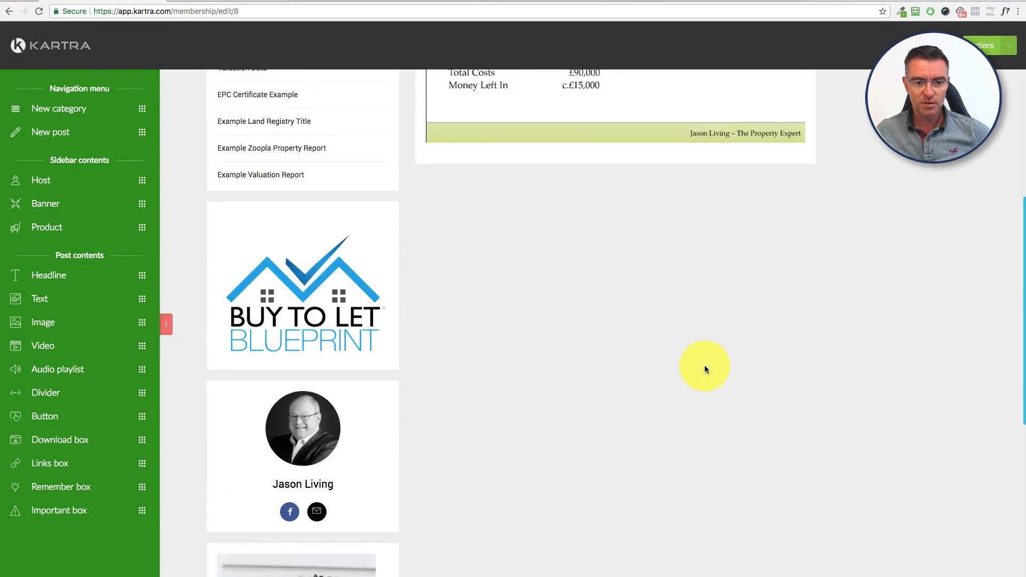
{"action": "scroll", "coordinate": [704, 366], "scroll_direction": "up", "scroll_amount": 6}
{"action": "left_click", "coordinate": [1010, 55]}
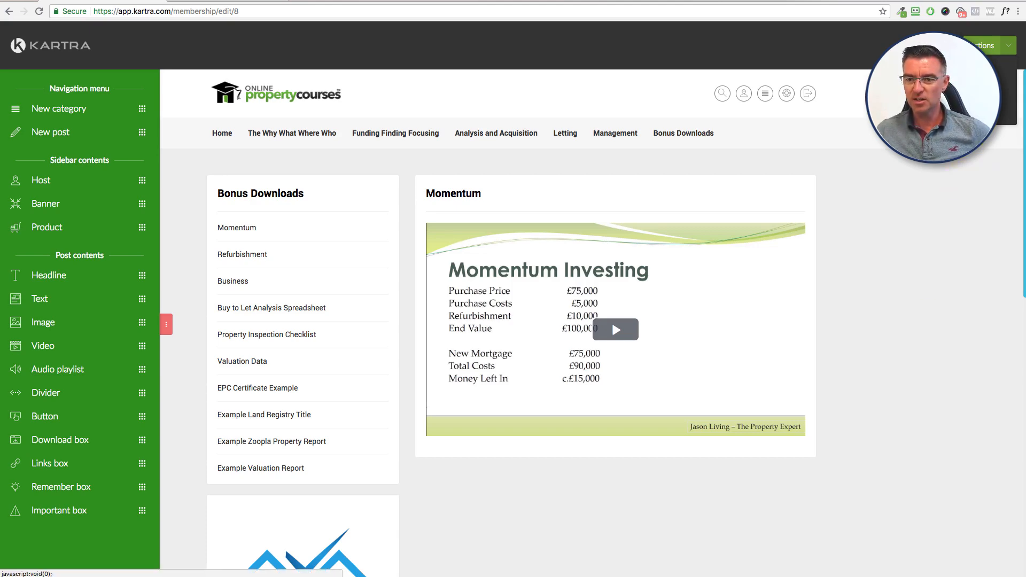
{"action": "left_click", "coordinate": [975, 92]}
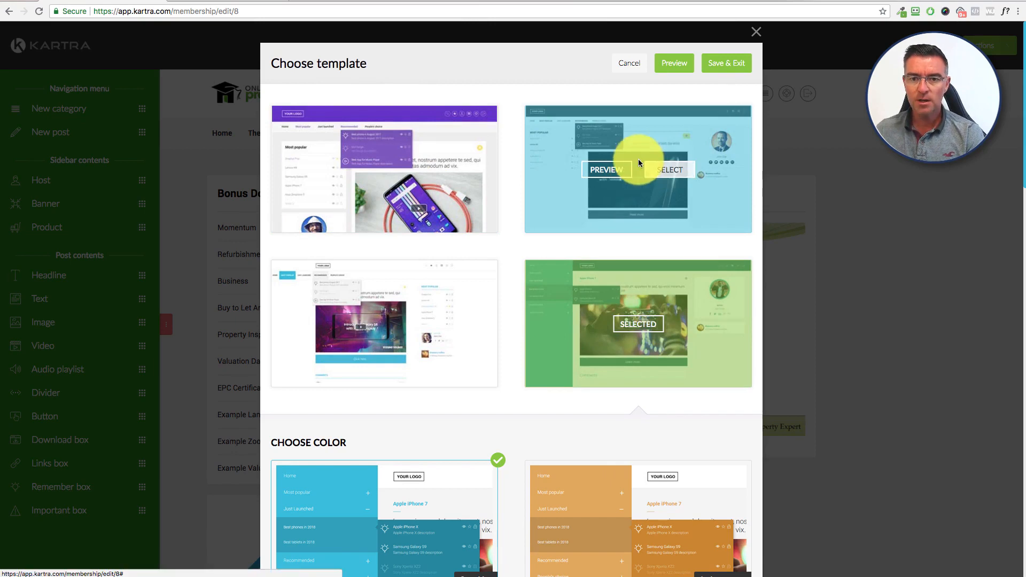
{"action": "left_click", "coordinate": [601, 170]}
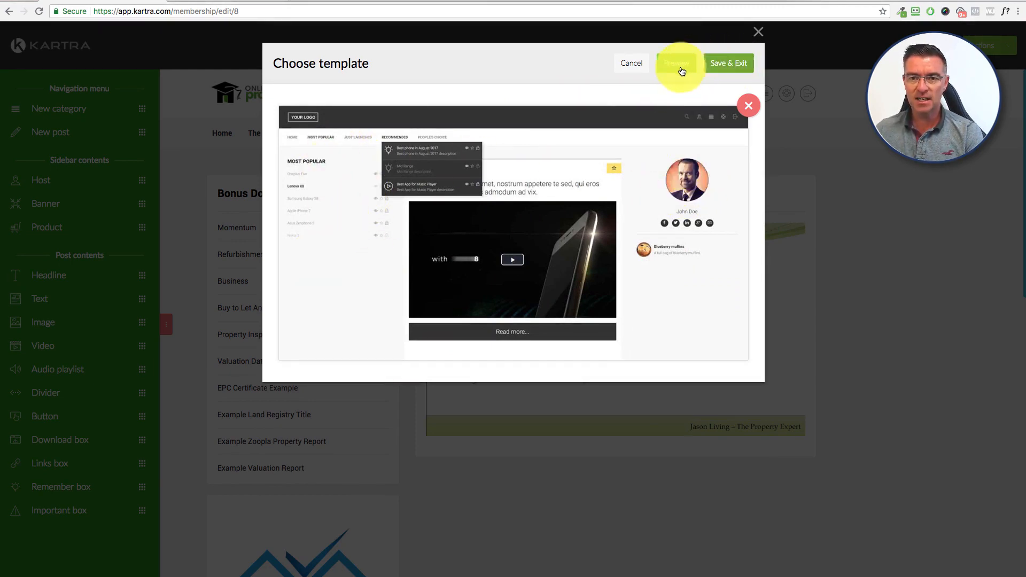
{"action": "left_click", "coordinate": [750, 108]}
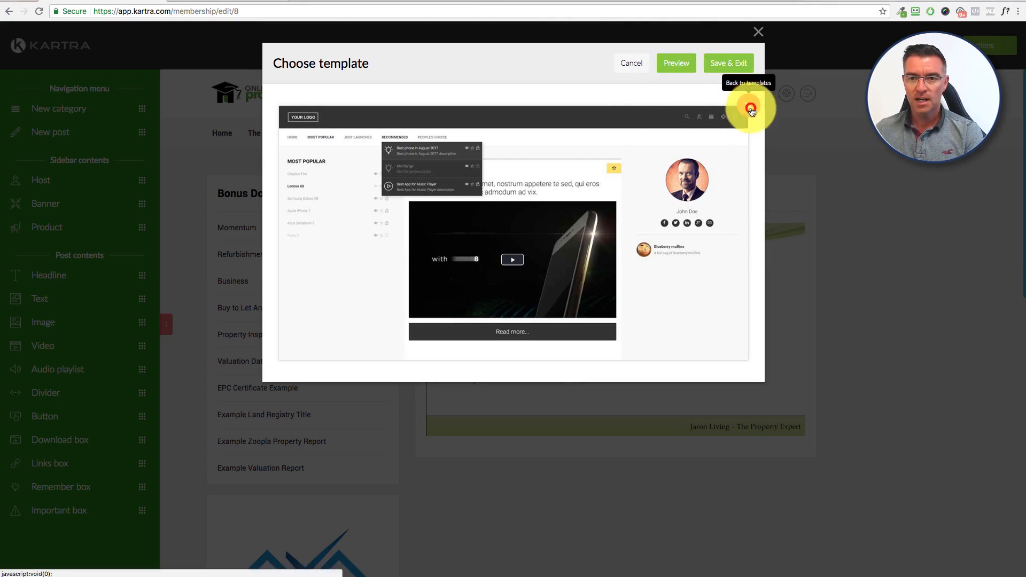
Look through the selected template's color options, save and exit the builder with Cyan blue, and complete the Contents stage.
{"action": "scroll", "coordinate": [620, 264], "scroll_direction": "down", "scroll_amount": 4}
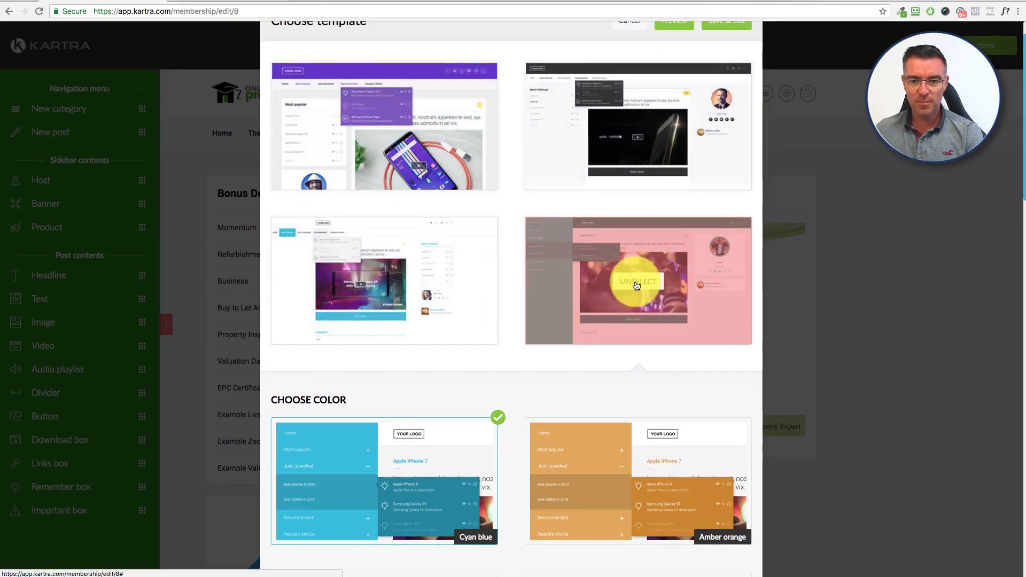
{"action": "scroll", "coordinate": [615, 289], "scroll_direction": "down", "scroll_amount": 7}
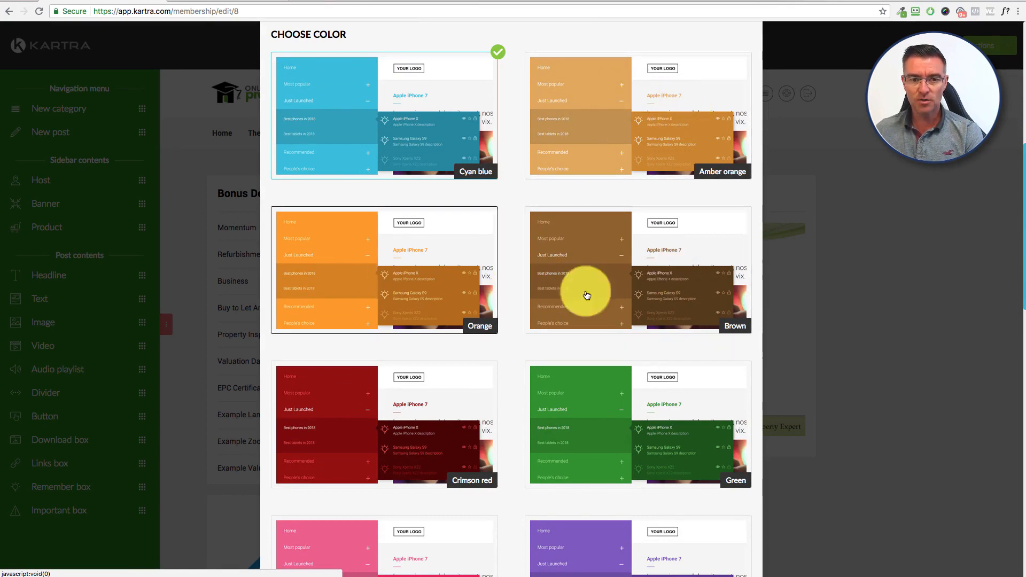
{"action": "scroll", "coordinate": [614, 296], "scroll_direction": "down", "scroll_amount": 14}
{"action": "scroll", "coordinate": [579, 262], "scroll_direction": "down", "scroll_amount": 3}
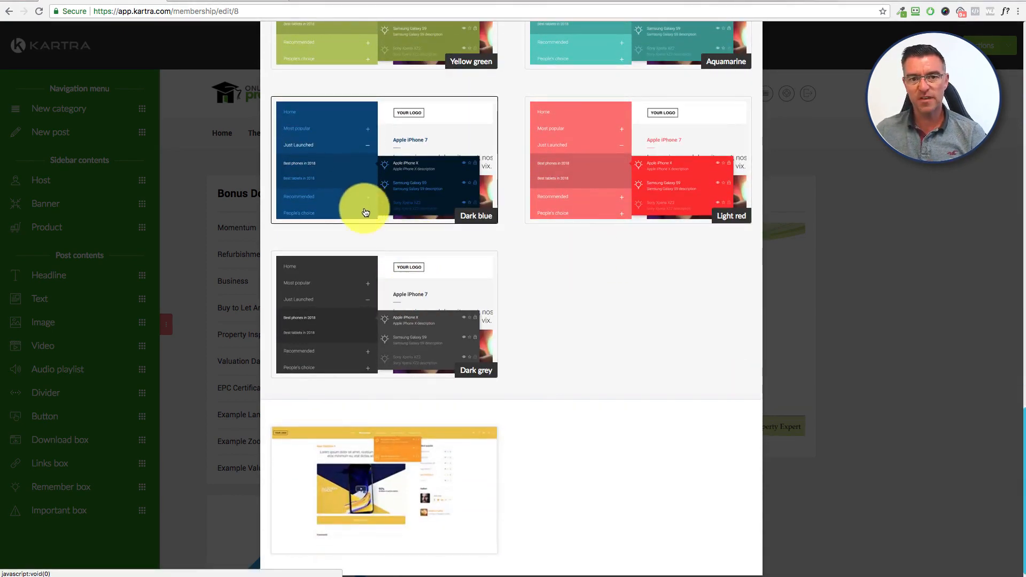
{"action": "scroll", "coordinate": [625, 234], "scroll_direction": "up", "scroll_amount": 8}
{"action": "scroll", "coordinate": [626, 236], "scroll_direction": "up", "scroll_amount": 10}
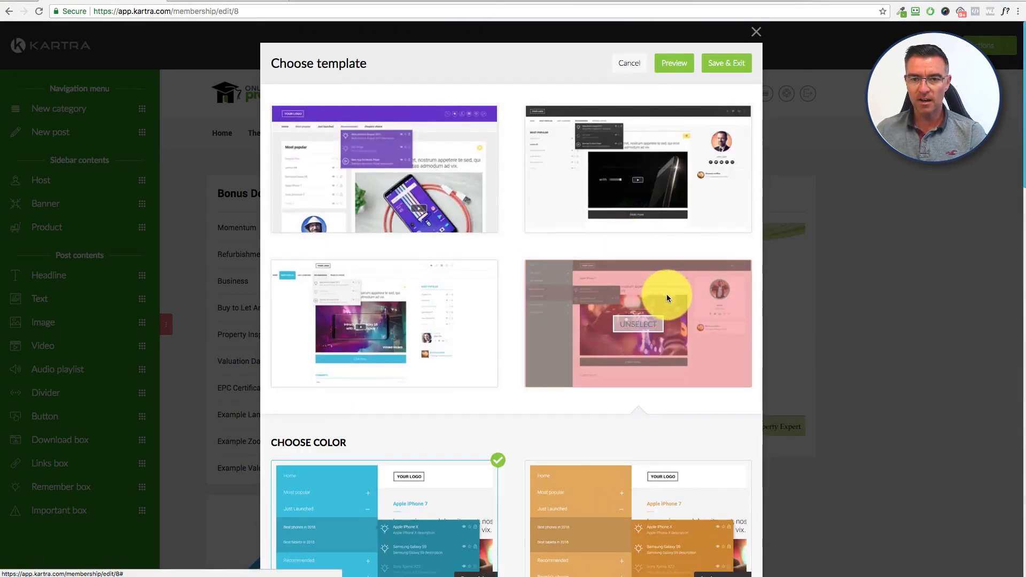
{"action": "left_click", "coordinate": [664, 293]}
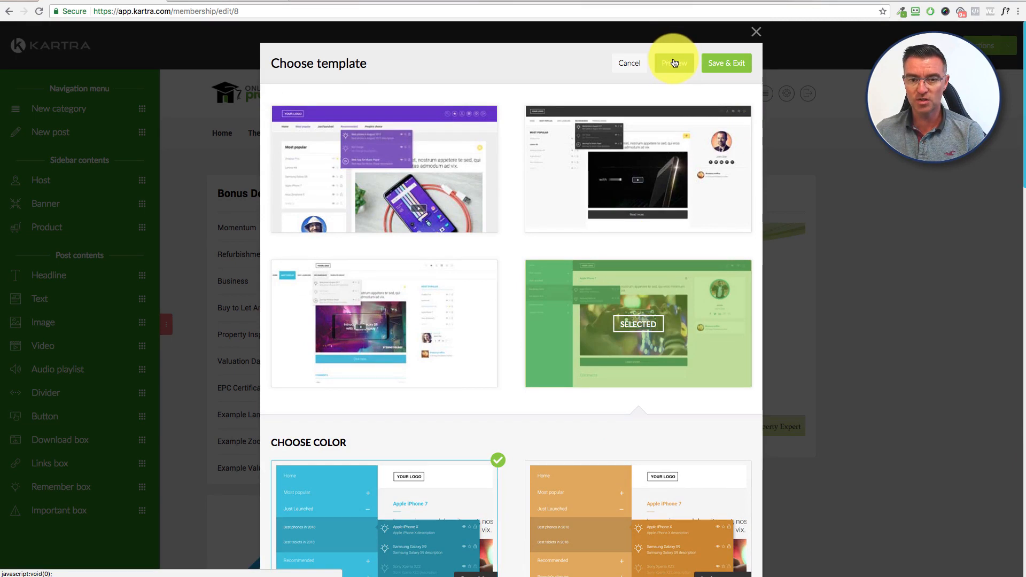
{"action": "left_click", "coordinate": [736, 63]}
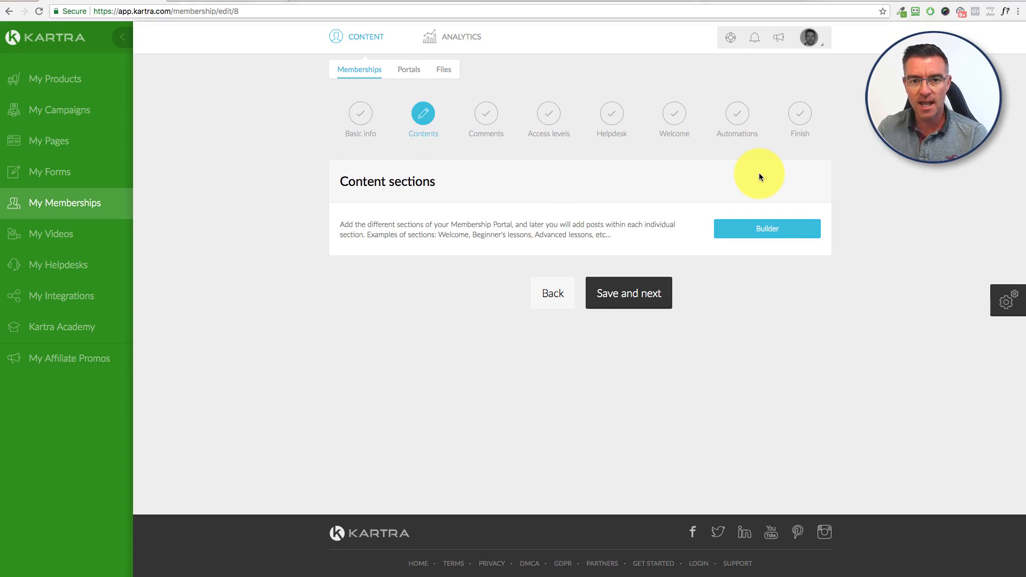
{"action": "left_click", "coordinate": [624, 308]}
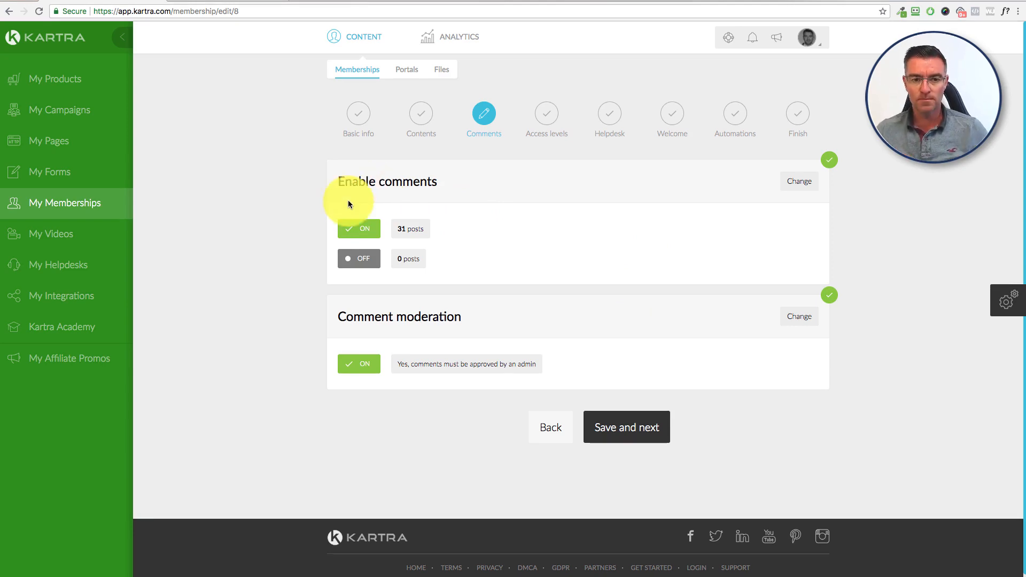
Review the comment switches for each post, including Funding, and confirm with comments enabled for all posts.
{"action": "left_click", "coordinate": [800, 182]}
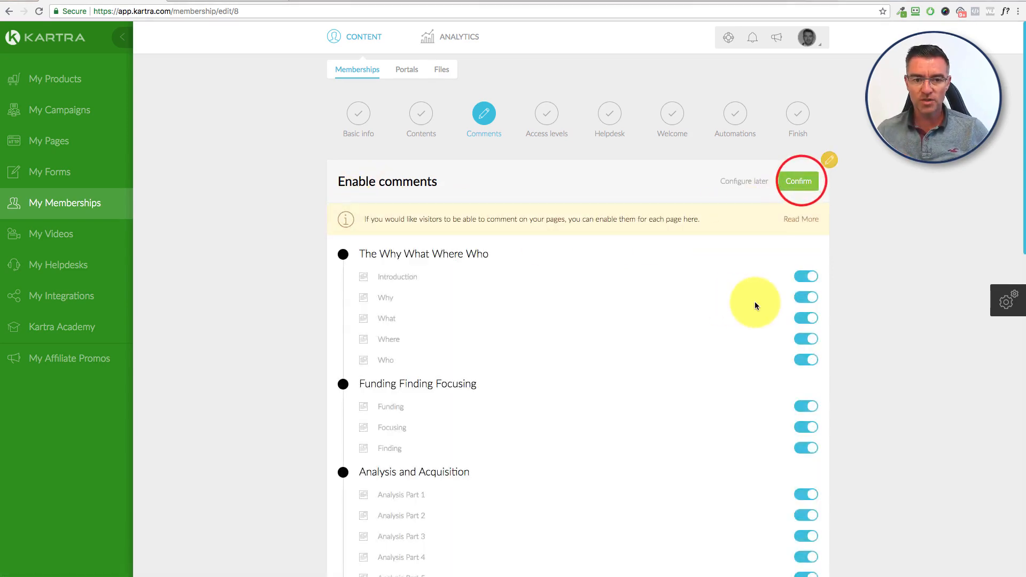
{"action": "scroll", "coordinate": [769, 283], "scroll_direction": "down", "scroll_amount": 3}
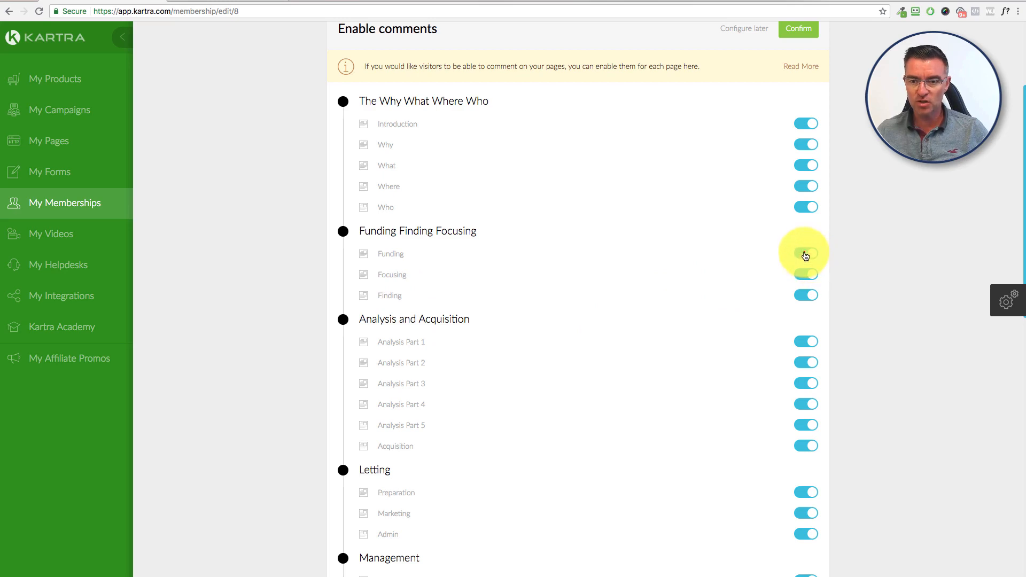
{"action": "left_click", "coordinate": [806, 254]}
{"action": "scroll", "coordinate": [813, 288], "scroll_direction": "down", "scroll_amount": 10}
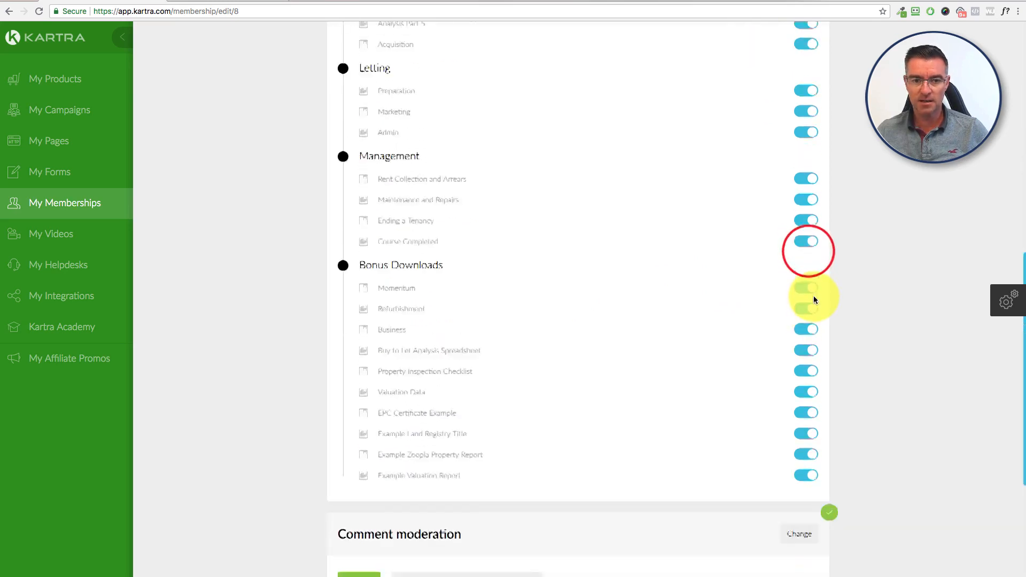
{"action": "scroll", "coordinate": [812, 296], "scroll_direction": "up", "scroll_amount": 13}
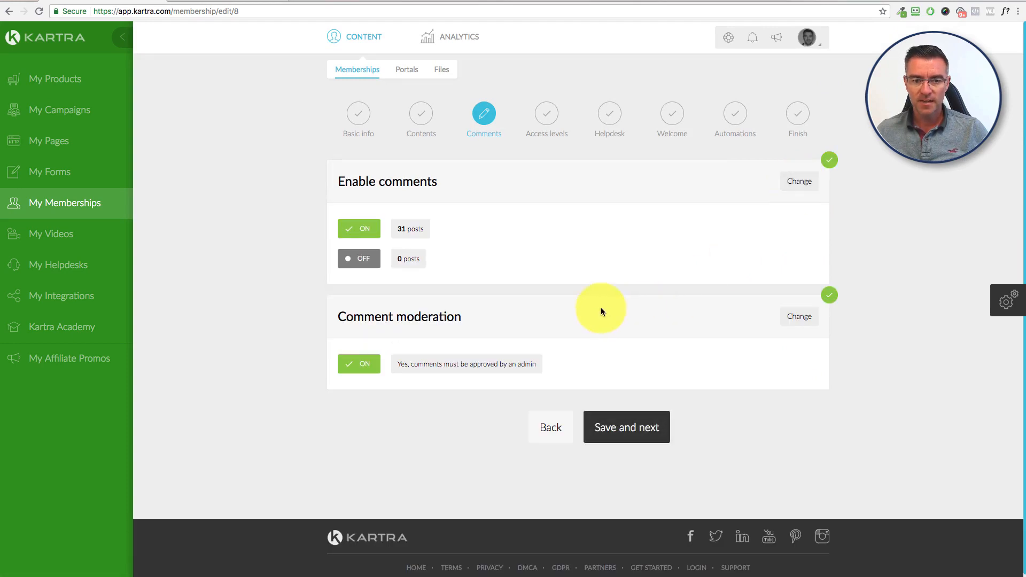
Confirm comment moderation with "Comments must be approved by an admin" and save the Comments stage.
{"action": "left_click", "coordinate": [804, 316]}
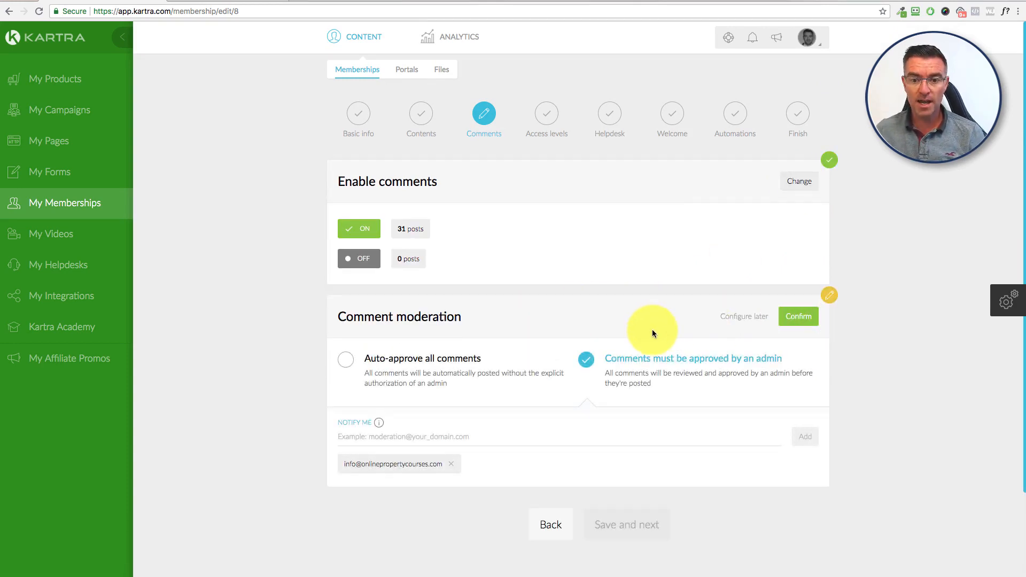
{"action": "scroll", "coordinate": [650, 330], "scroll_direction": "down", "scroll_amount": 2}
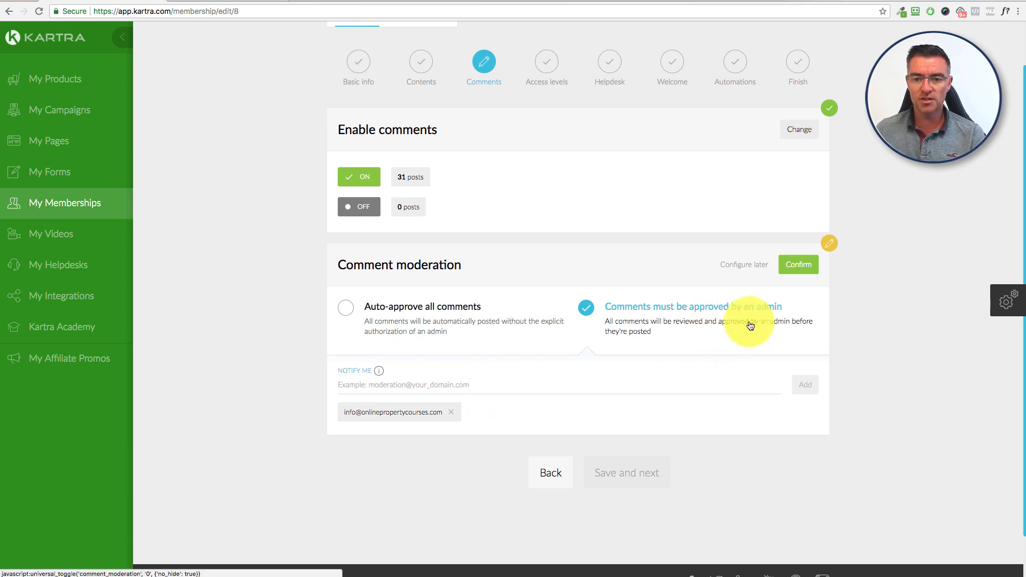
{"action": "left_click", "coordinate": [804, 266]}
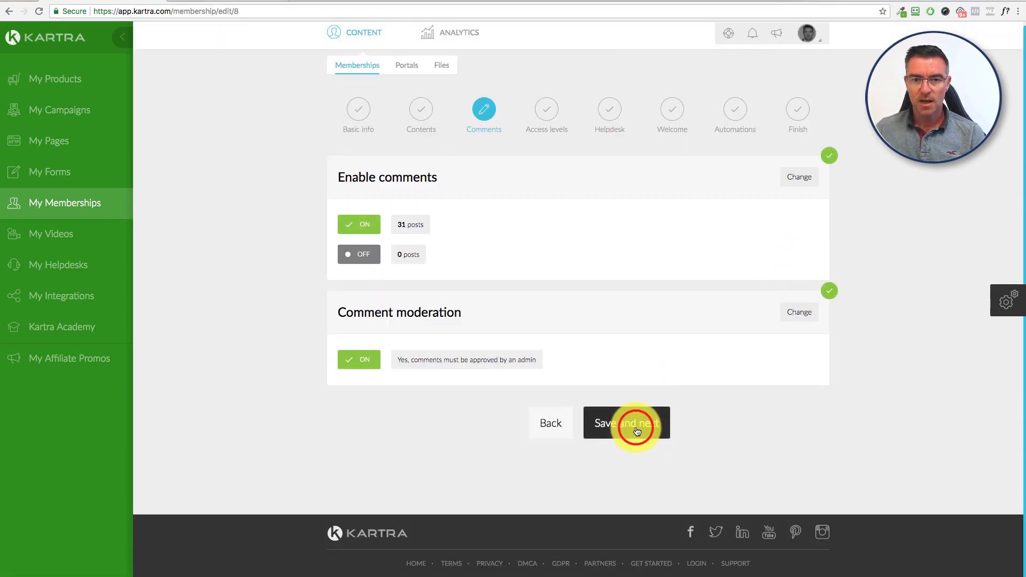
{"action": "left_click", "coordinate": [637, 431]}
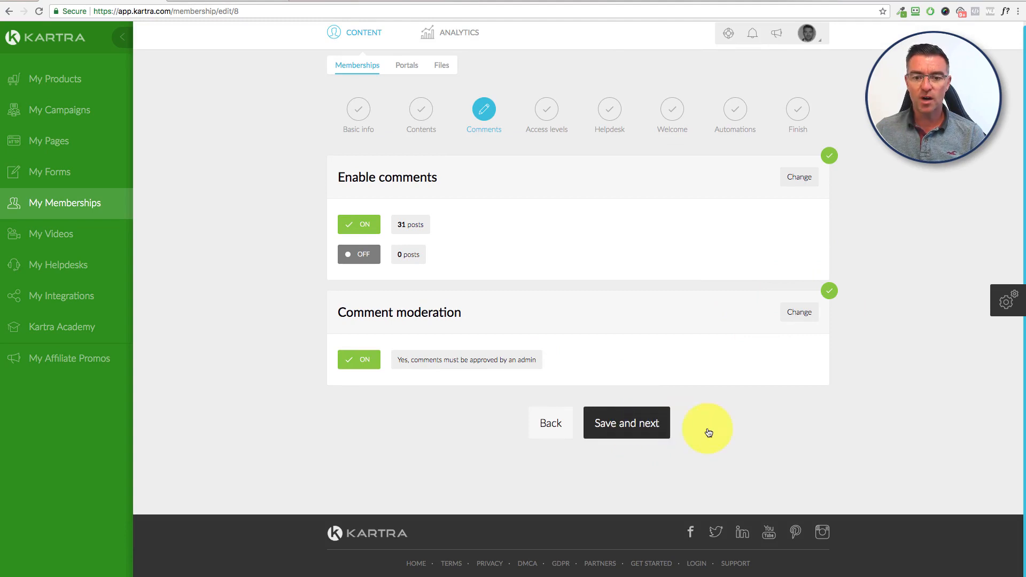
{"action": "left_click", "coordinate": [644, 427]}
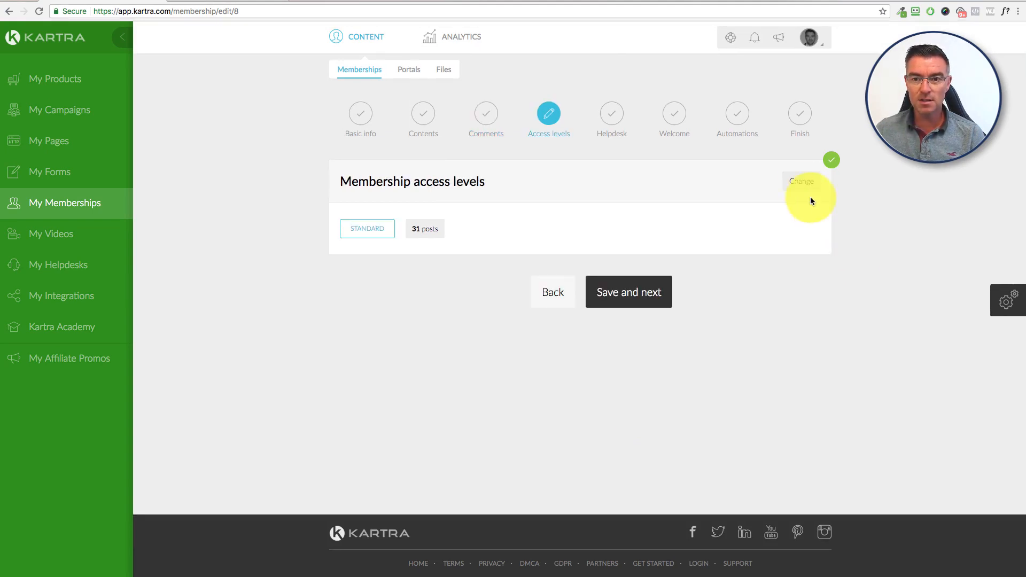
Open the membership access levels for editing and view the unlock options for the Introduction post.
{"action": "left_click", "coordinate": [801, 185]}
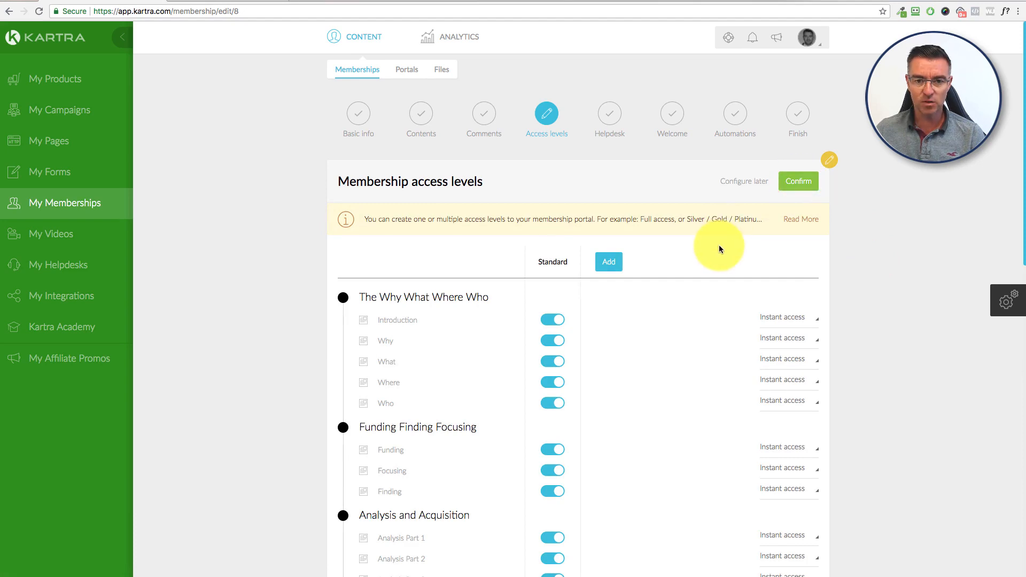
{"action": "scroll", "coordinate": [716, 245], "scroll_direction": "down", "scroll_amount": 1}
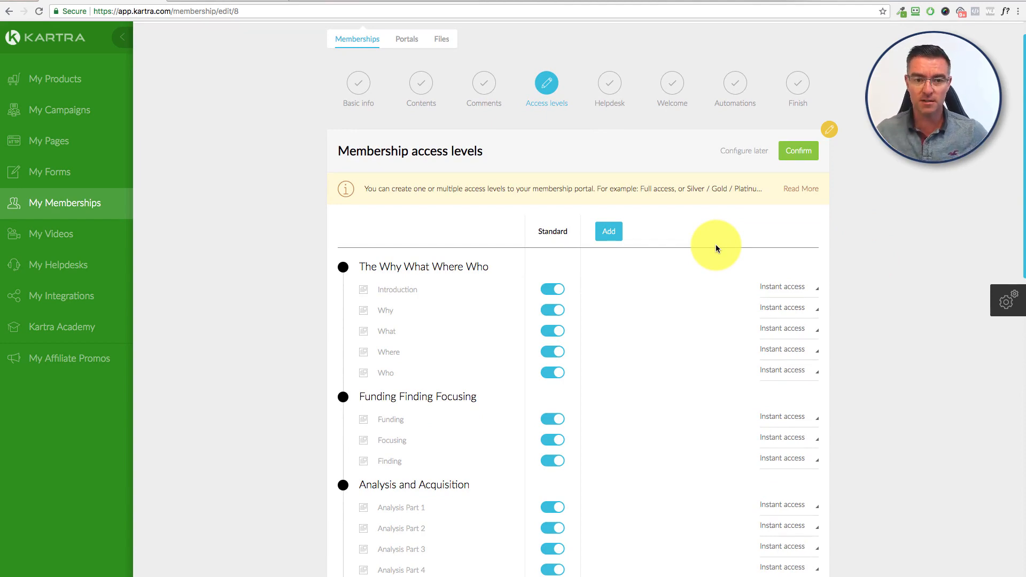
{"action": "scroll", "coordinate": [717, 245], "scroll_direction": "down", "scroll_amount": 3}
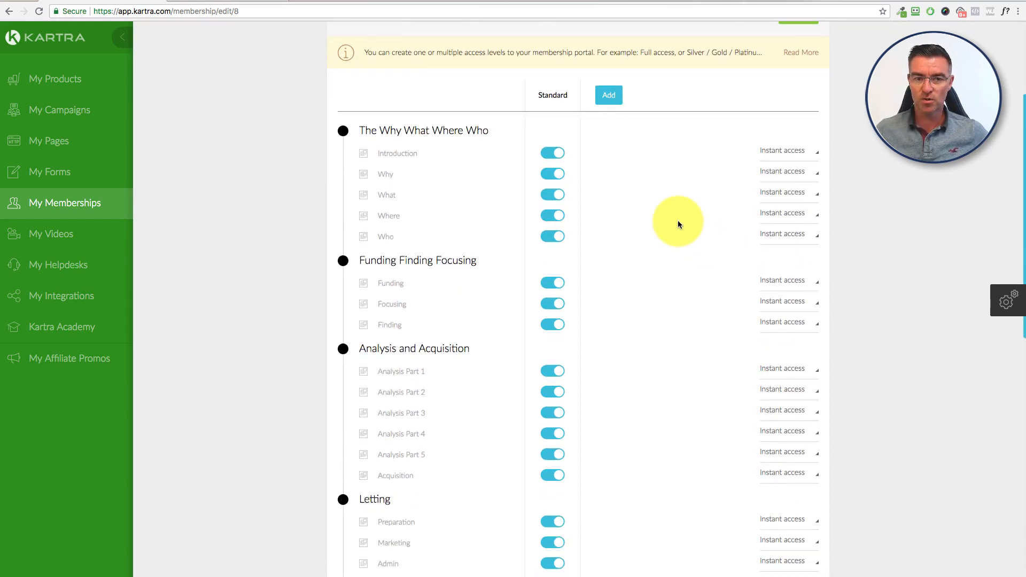
{"action": "left_click", "coordinate": [782, 151]}
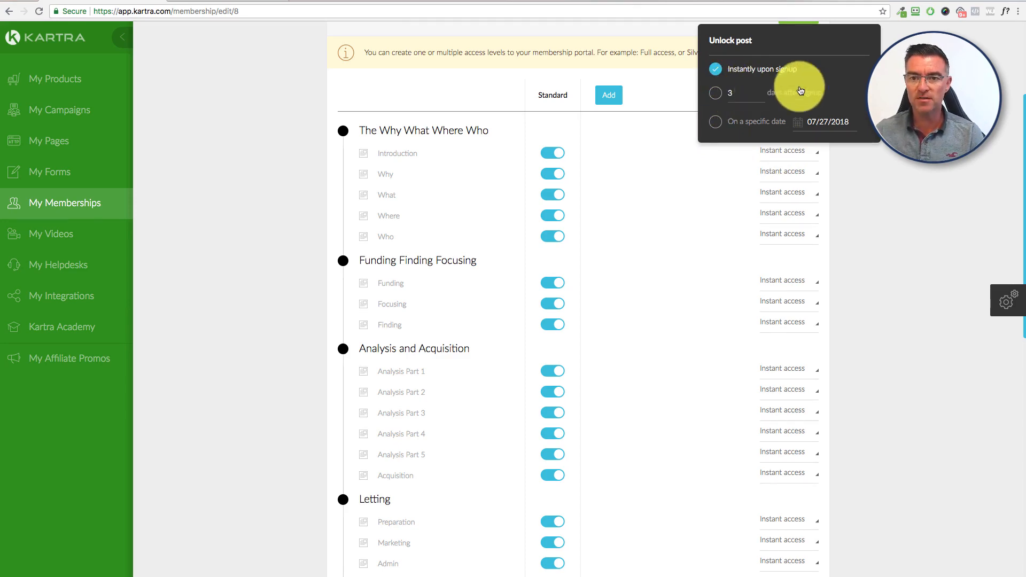
{"action": "left_click", "coordinate": [909, 86]}
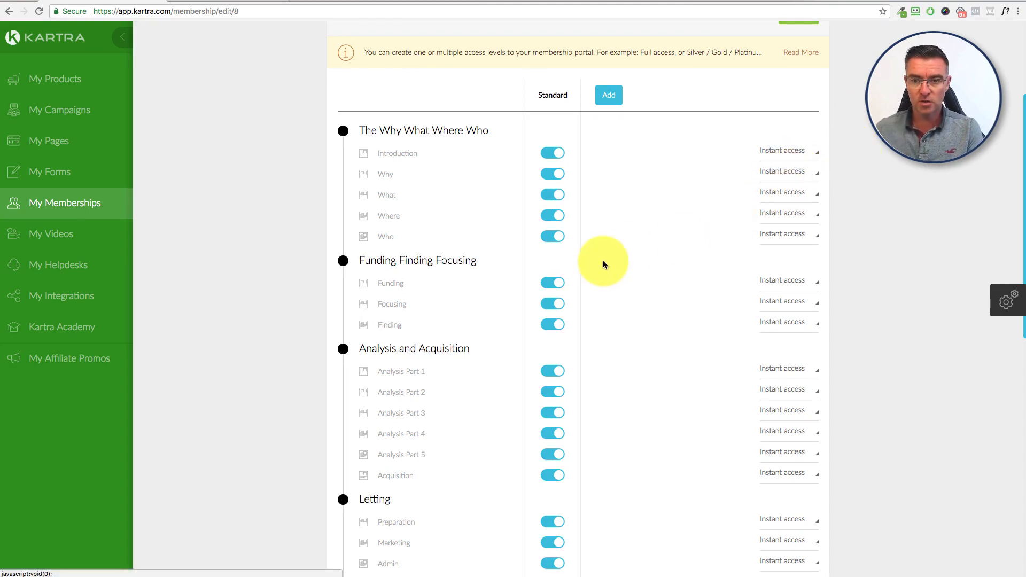
Look over the remaining posts' access settings, confirm the Standard access level, and save the Access levels stage.
{"action": "scroll", "coordinate": [664, 274], "scroll_direction": "down", "scroll_amount": 10}
{"action": "scroll", "coordinate": [796, 134], "scroll_direction": "up", "scroll_amount": 2}
{"action": "scroll", "coordinate": [796, 137], "scroll_direction": "up", "scroll_amount": 10}
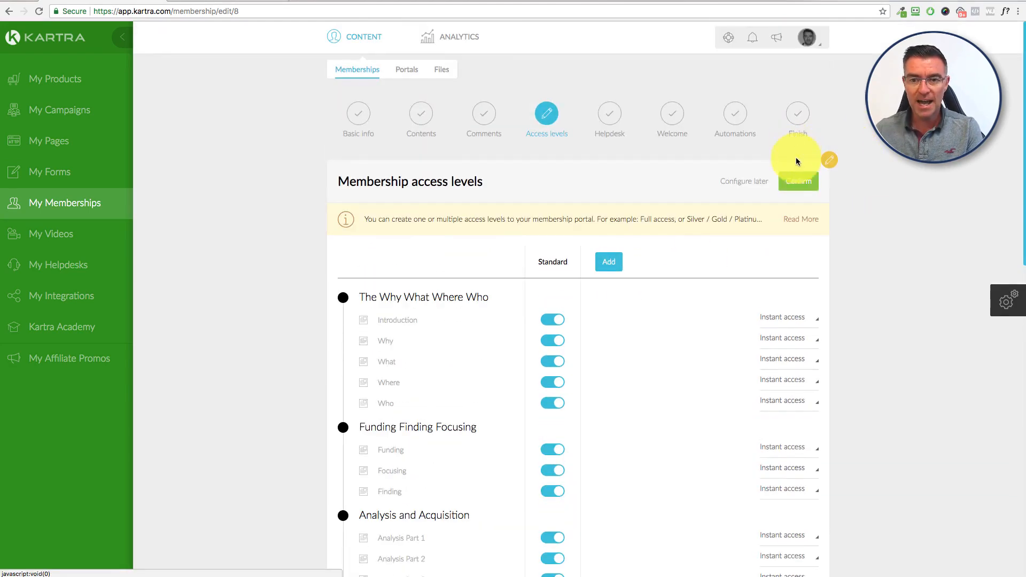
{"action": "left_click", "coordinate": [795, 181]}
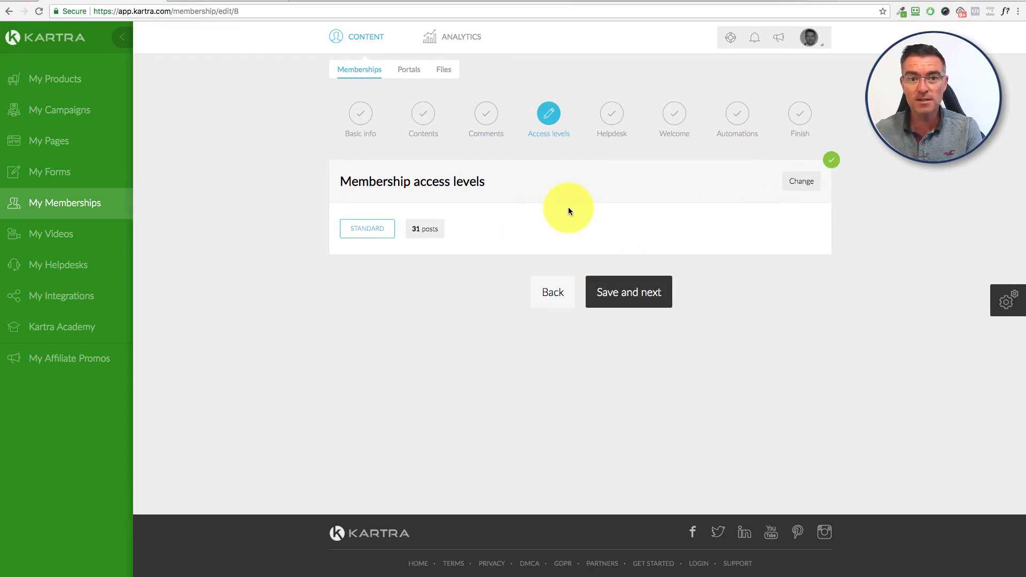
{"action": "left_click", "coordinate": [632, 294]}
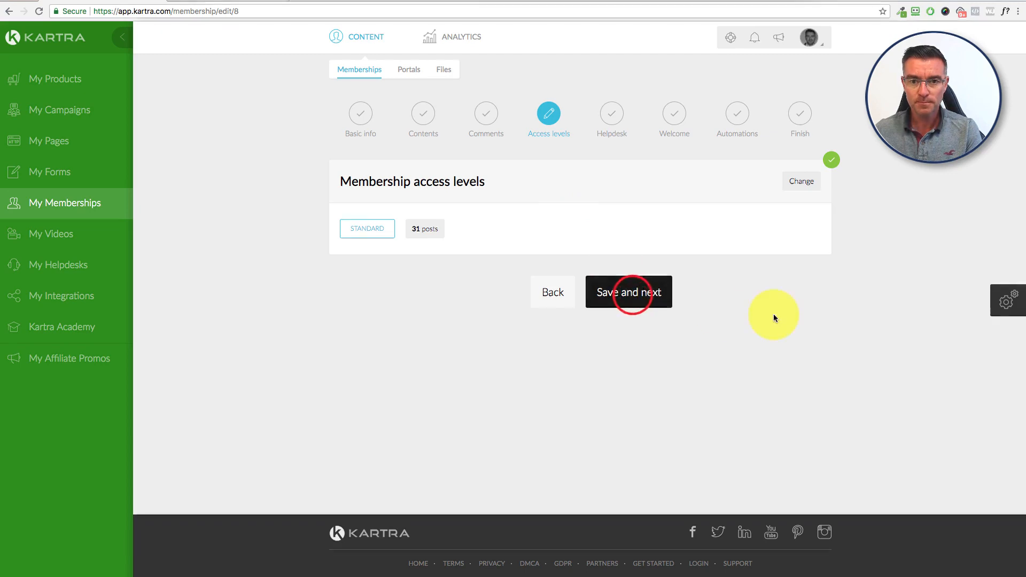
Confirm Kartra Helpdesk "Online Property Courses" as the customer support option and save the Helpdesk stage.
{"action": "left_click", "coordinate": [809, 181]}
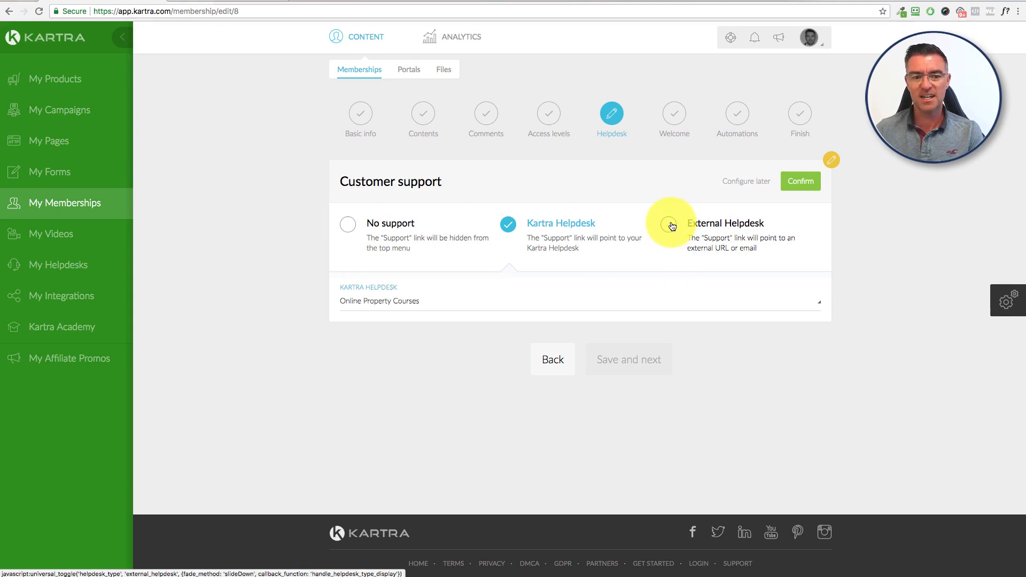
{"action": "left_click", "coordinate": [789, 183]}
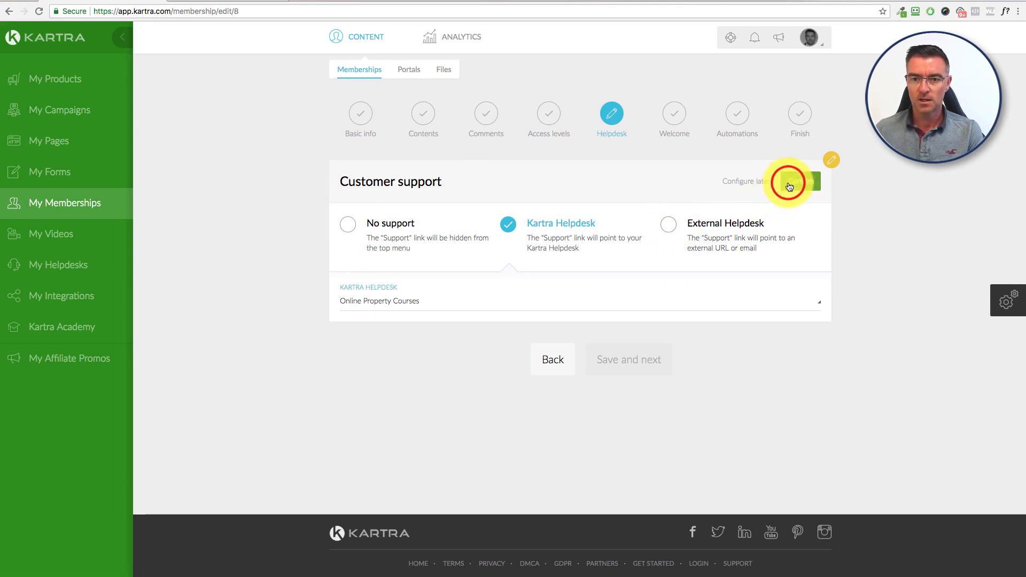
{"action": "left_click", "coordinate": [645, 293]}
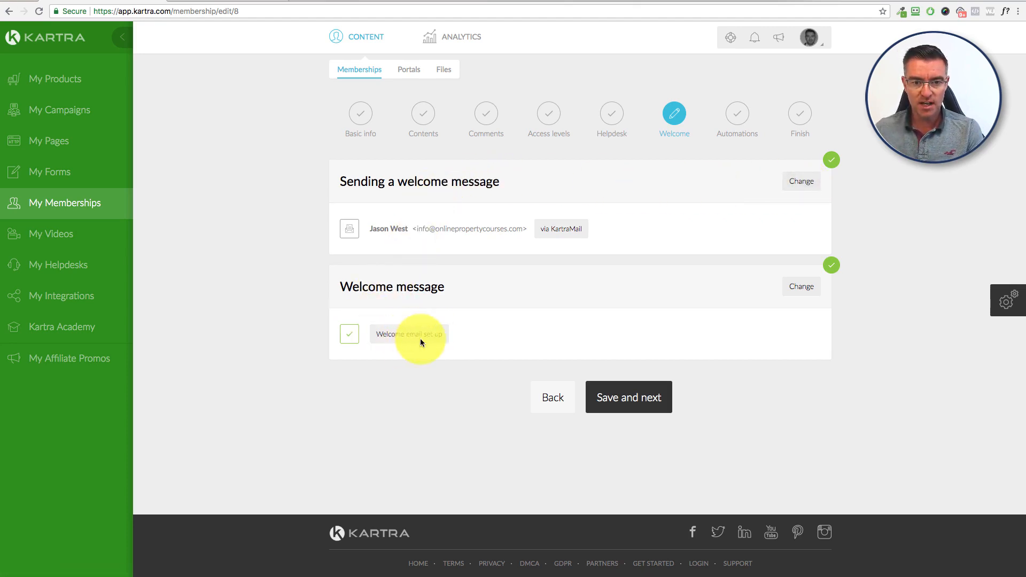
Review the welcome message's login page, email and password variables, confirm the message, and save the Welcome stage.
{"action": "left_click", "coordinate": [811, 287]}
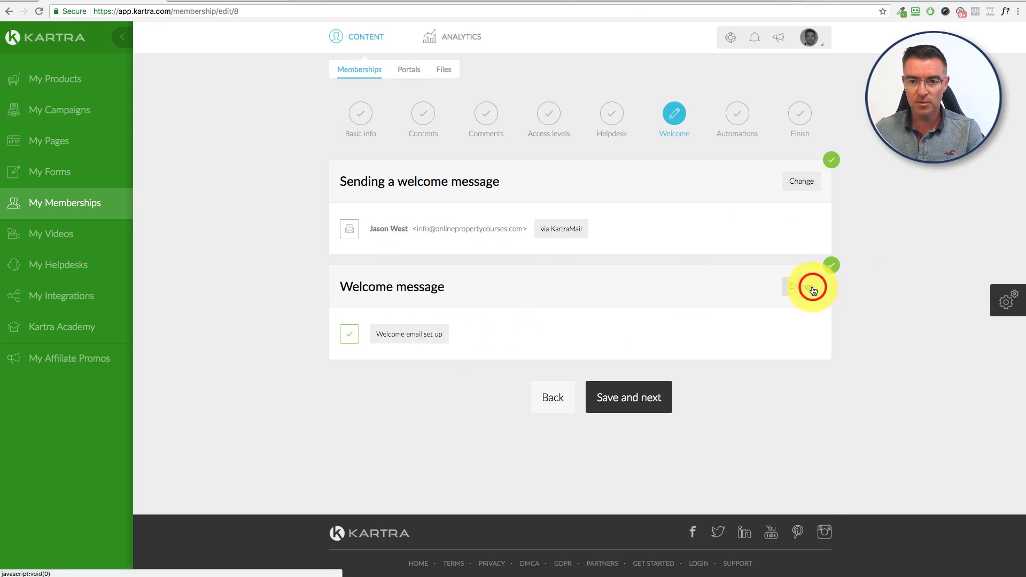
{"action": "scroll", "coordinate": [738, 326], "scroll_direction": "down", "scroll_amount": 5}
{"action": "scroll", "coordinate": [756, 312], "scroll_direction": "down", "scroll_amount": 3}
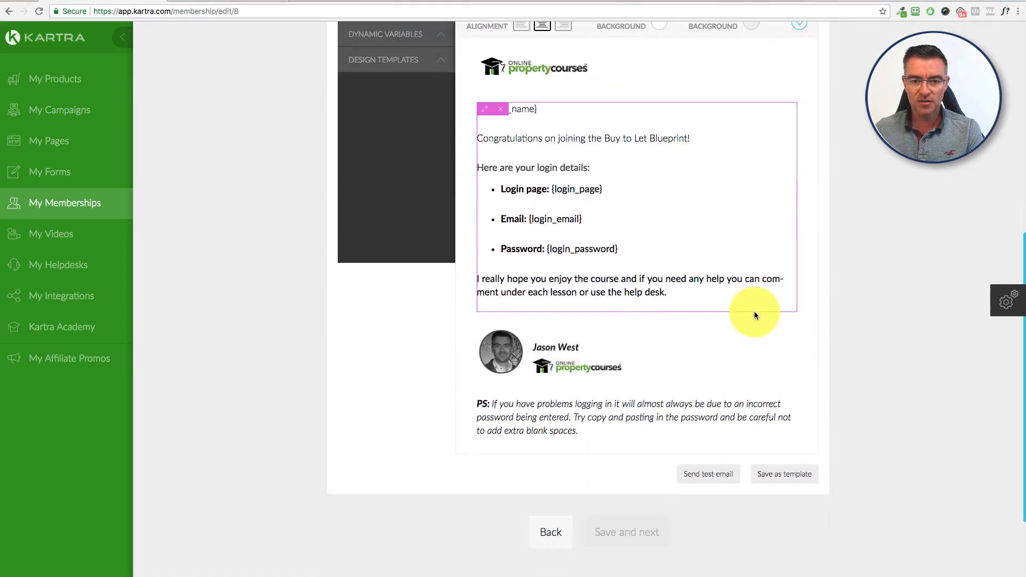
{"action": "left_click", "coordinate": [551, 188]}
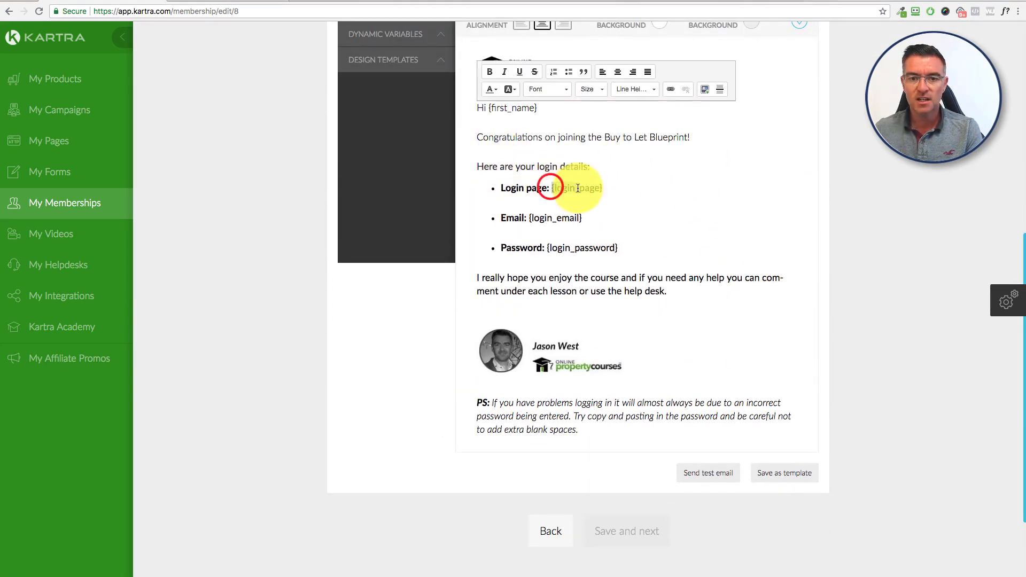
{"action": "double_click", "coordinate": [550, 188]}
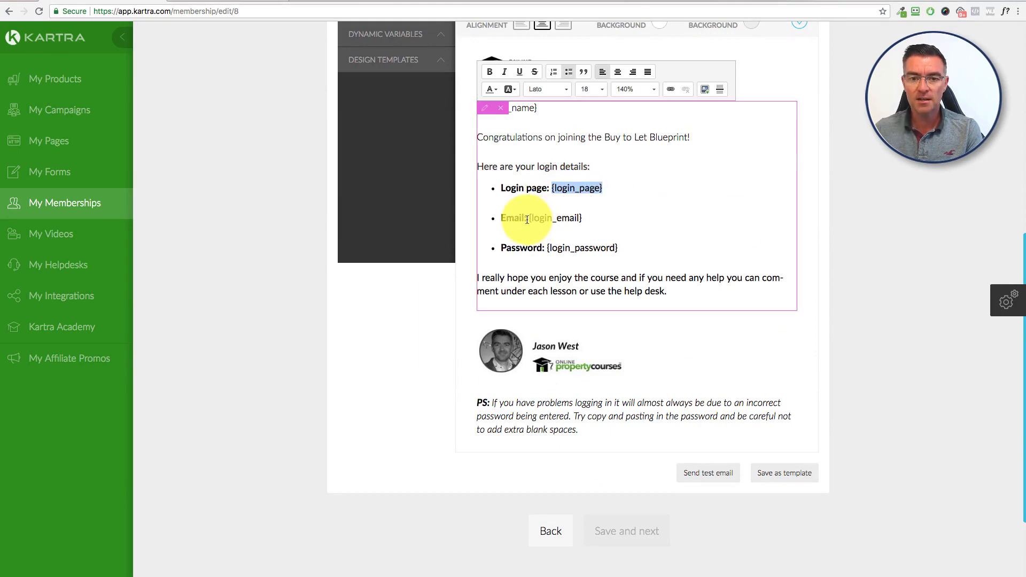
{"action": "scroll", "coordinate": [667, 264], "scroll_direction": "up", "scroll_amount": 9}
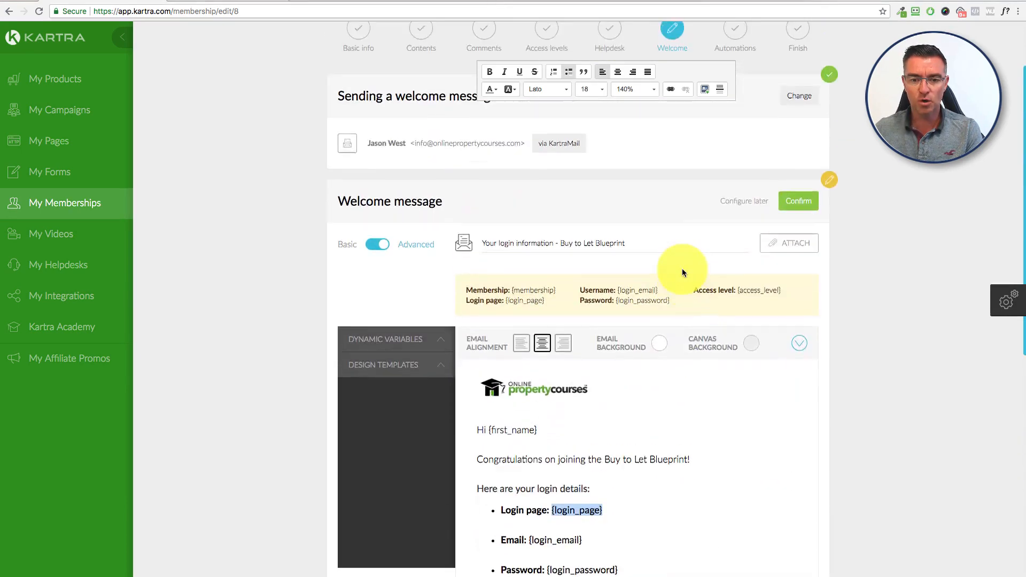
{"action": "scroll", "coordinate": [745, 365], "scroll_direction": "down", "scroll_amount": 3}
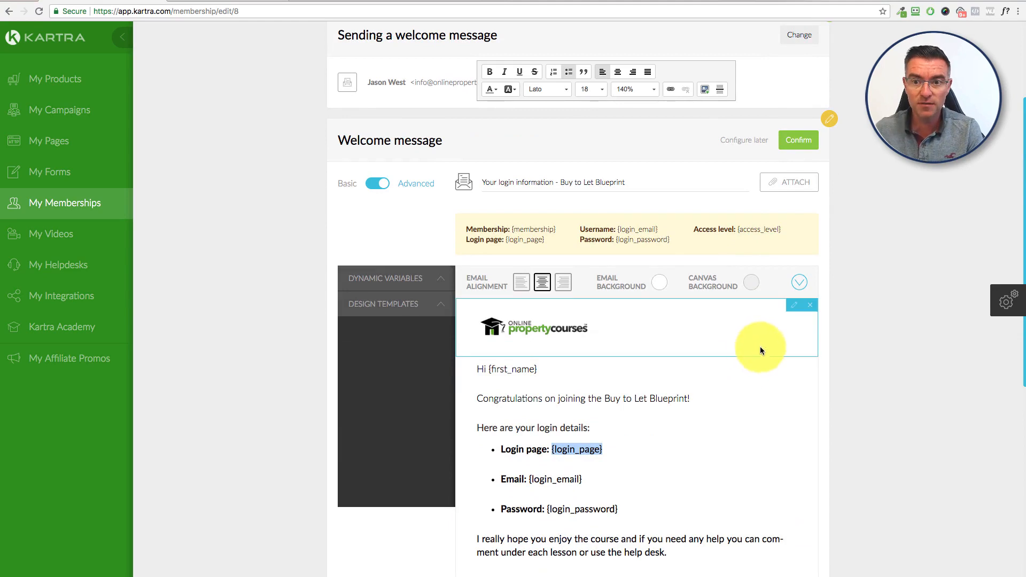
{"action": "left_click", "coordinate": [799, 140]}
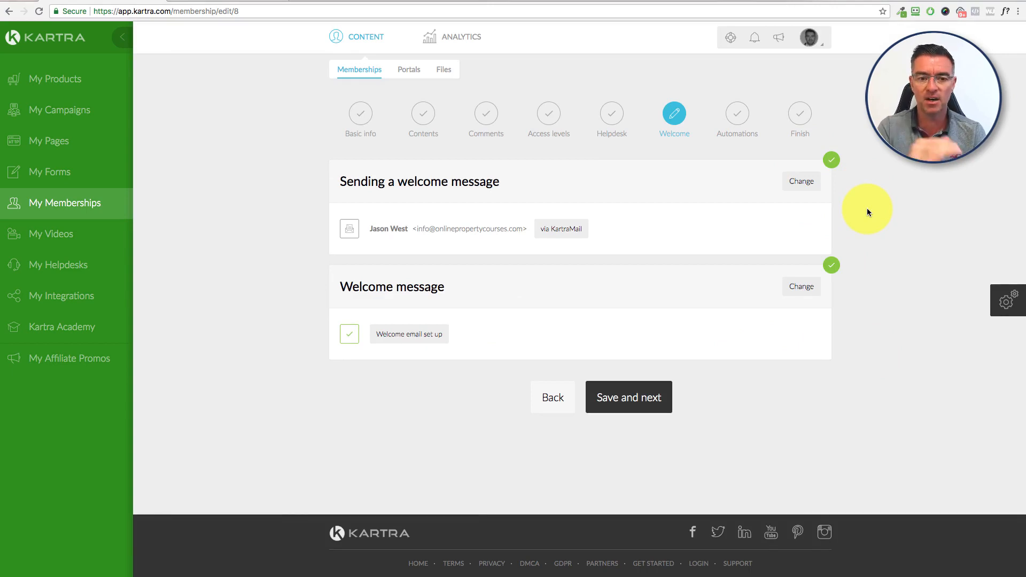
{"action": "left_click", "coordinate": [641, 397]}
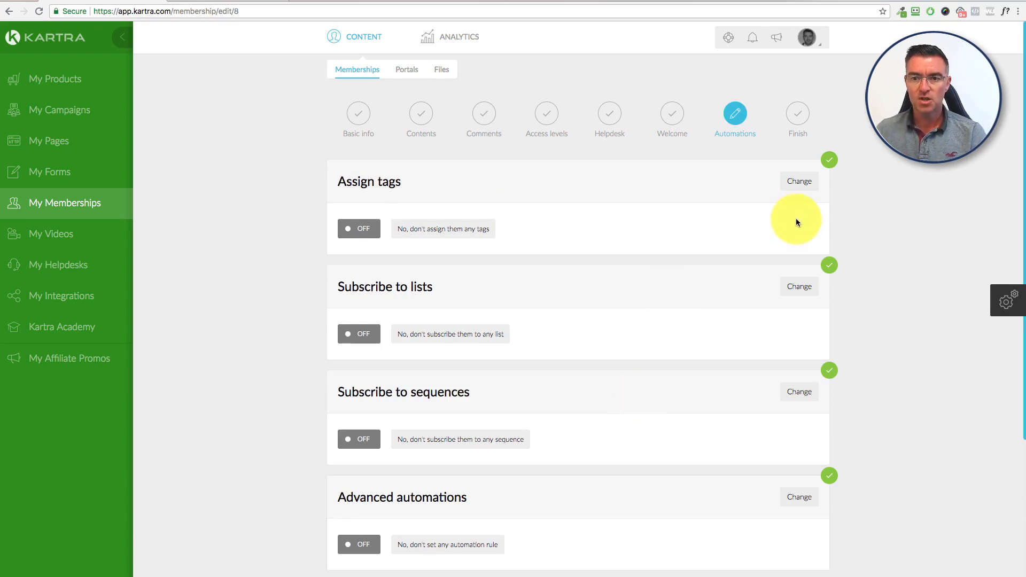
Review the tag, list, sequence and advanced automation settings, leave them off, and save the Automations stage.
{"action": "scroll", "coordinate": [796, 223], "scroll_direction": "down", "scroll_amount": 2}
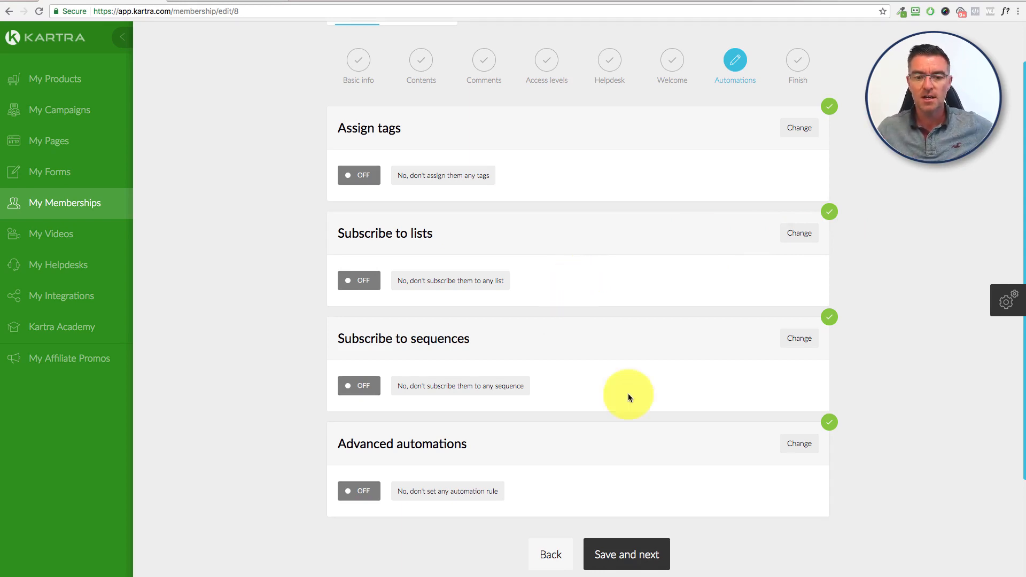
{"action": "scroll", "coordinate": [692, 452], "scroll_direction": "down", "scroll_amount": 2}
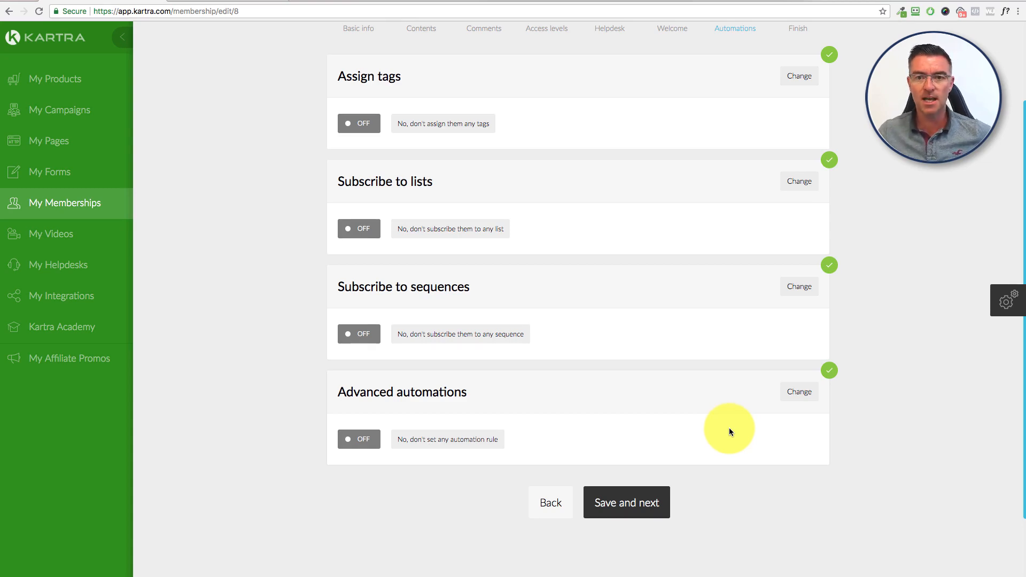
{"action": "scroll", "coordinate": [727, 429], "scroll_direction": "up", "scroll_amount": 1}
{"action": "left_click", "coordinate": [630, 511]}
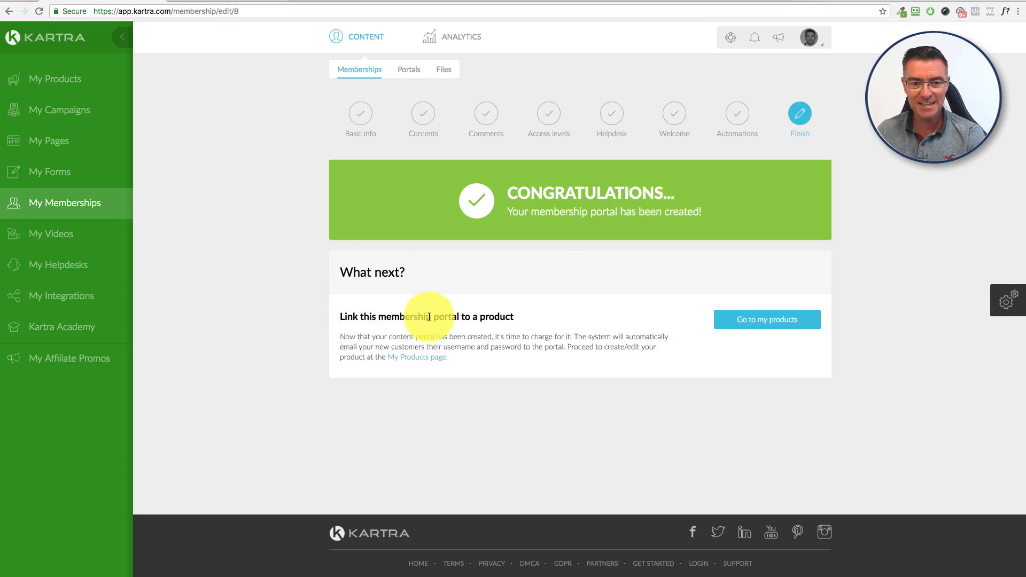
Go from the finished membership to the products and open the Buy to Let Blueprint product for editing.
{"action": "left_click", "coordinate": [780, 320]}
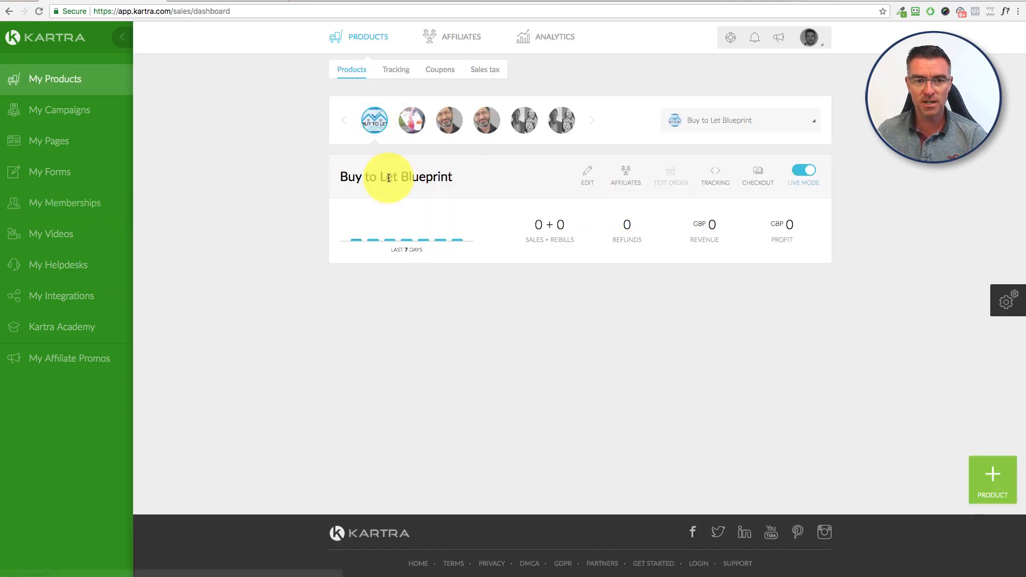
{"action": "left_click", "coordinate": [592, 176]}
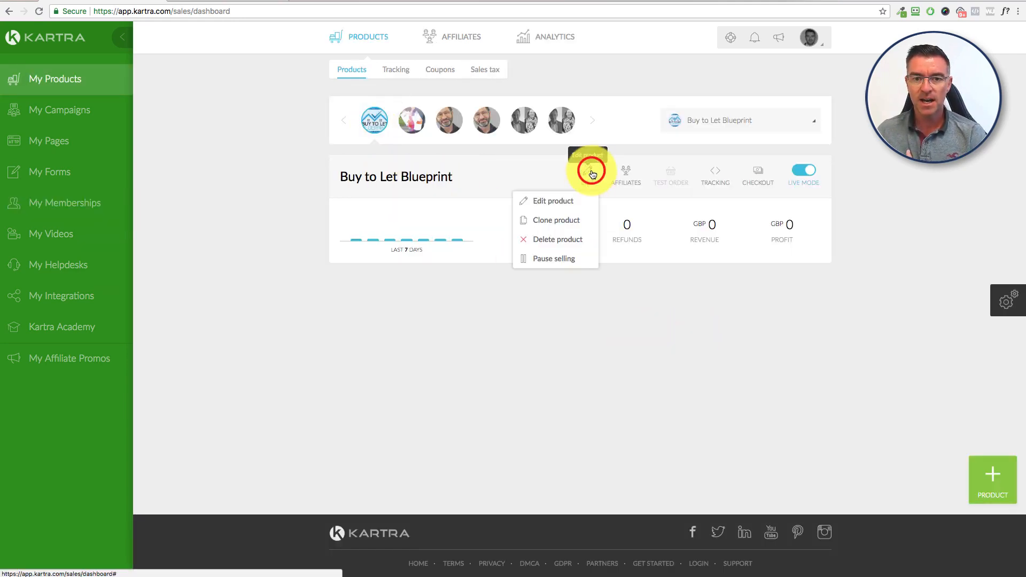
{"action": "left_click", "coordinate": [540, 202]}
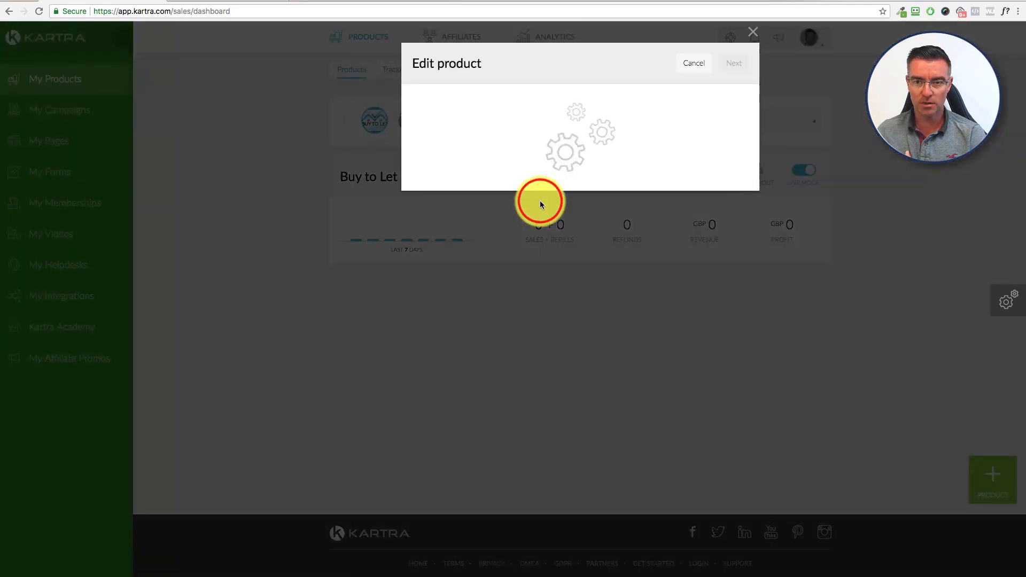
{"action": "left_click", "coordinate": [743, 65]}
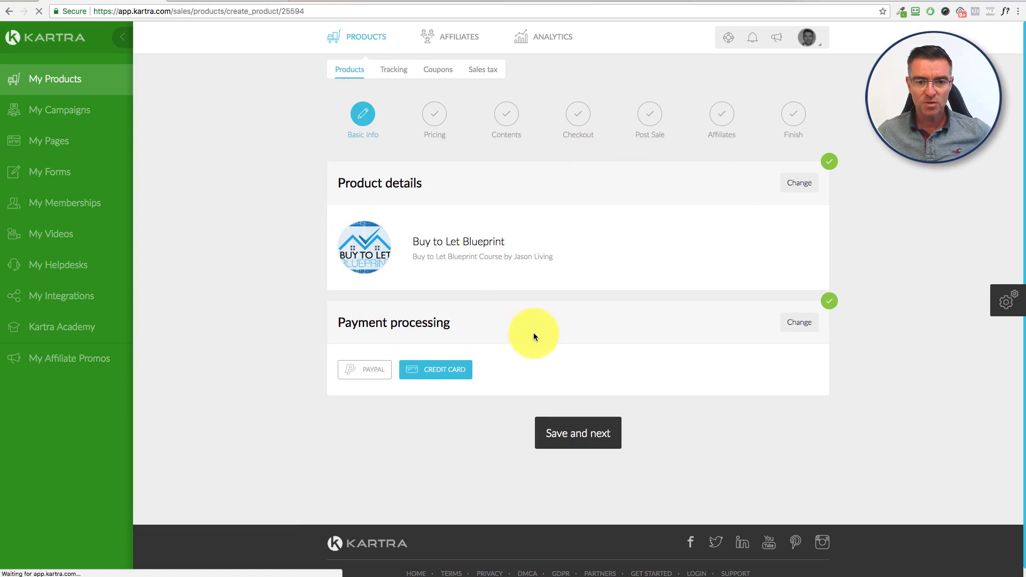
Save the product's Basic Info, Pricing and Contents stages with their existing settings.
{"action": "left_click", "coordinate": [592, 439]}
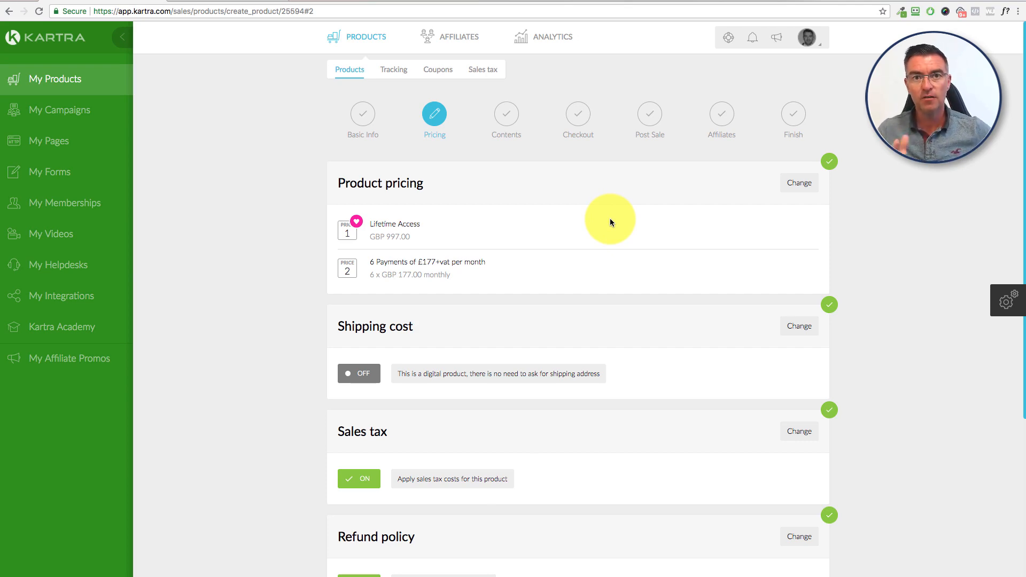
{"action": "scroll", "coordinate": [716, 261], "scroll_direction": "down", "scroll_amount": 3}
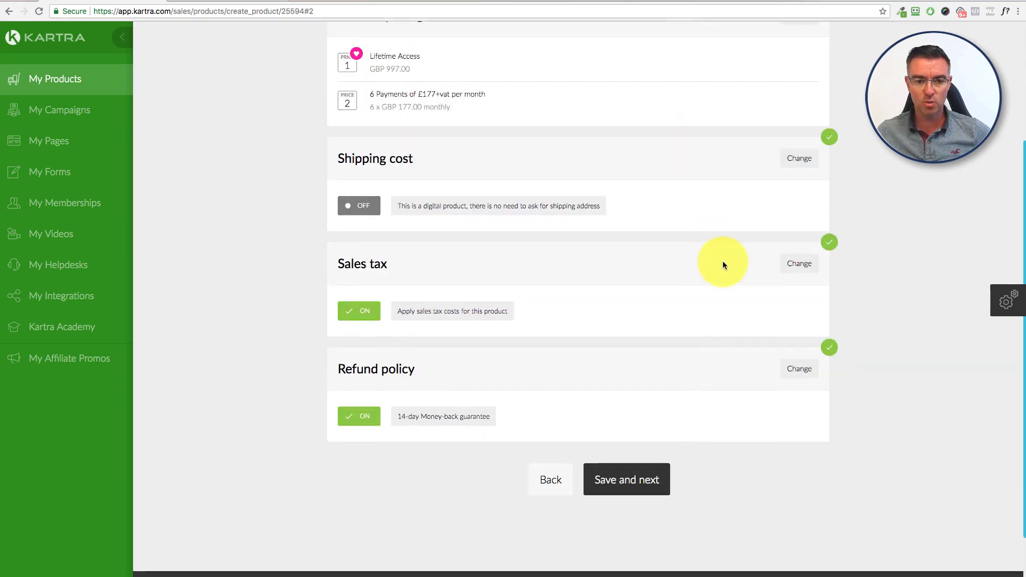
{"action": "left_click", "coordinate": [633, 480]}
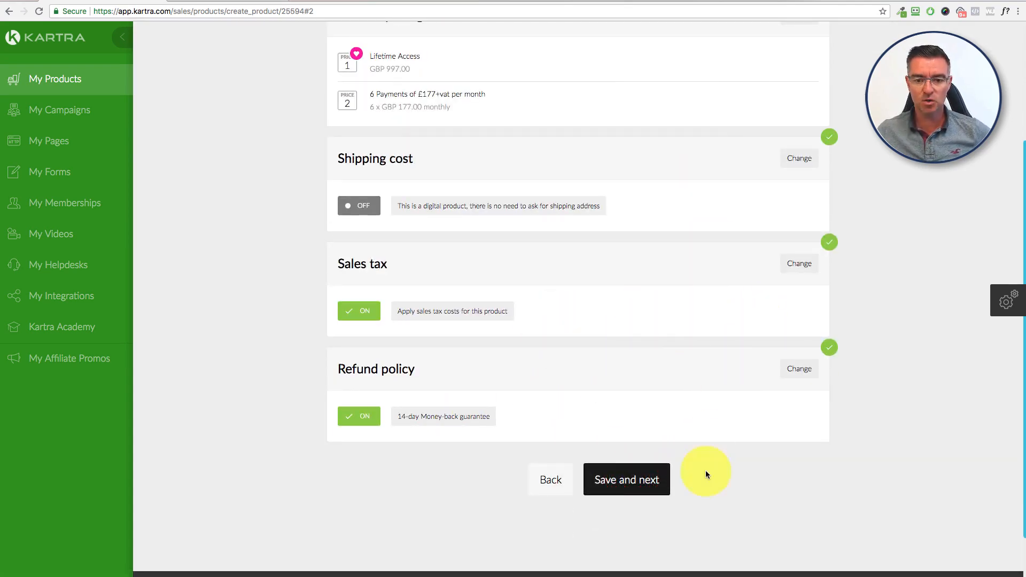
{"action": "left_click", "coordinate": [641, 480]}
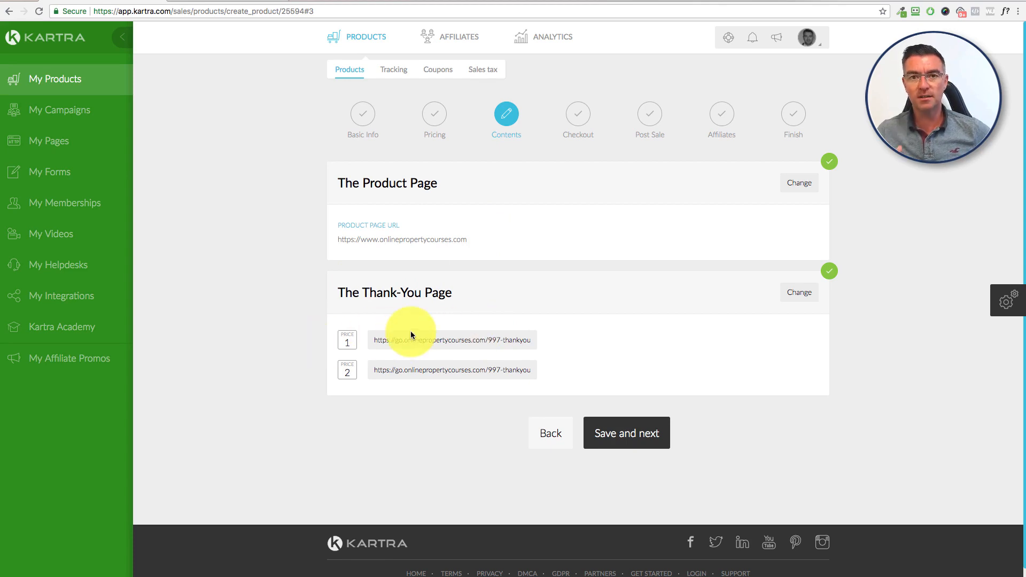
{"action": "left_click", "coordinate": [637, 424]}
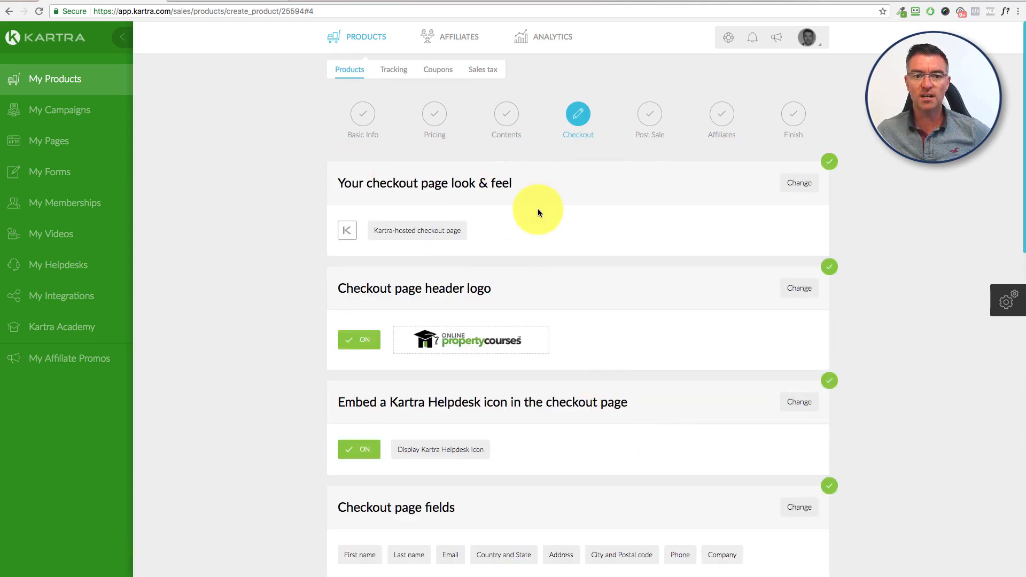
Review the checkout page settings from header logo to bump offers and save the Checkout stage.
{"action": "scroll", "coordinate": [764, 258], "scroll_direction": "down", "scroll_amount": 2}
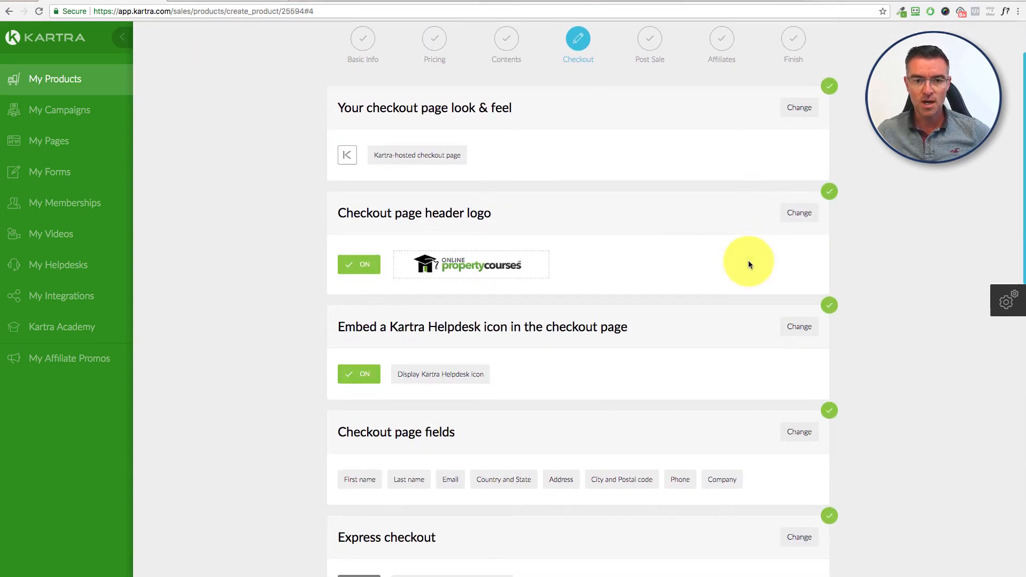
{"action": "scroll", "coordinate": [540, 248], "scroll_direction": "down", "scroll_amount": 3}
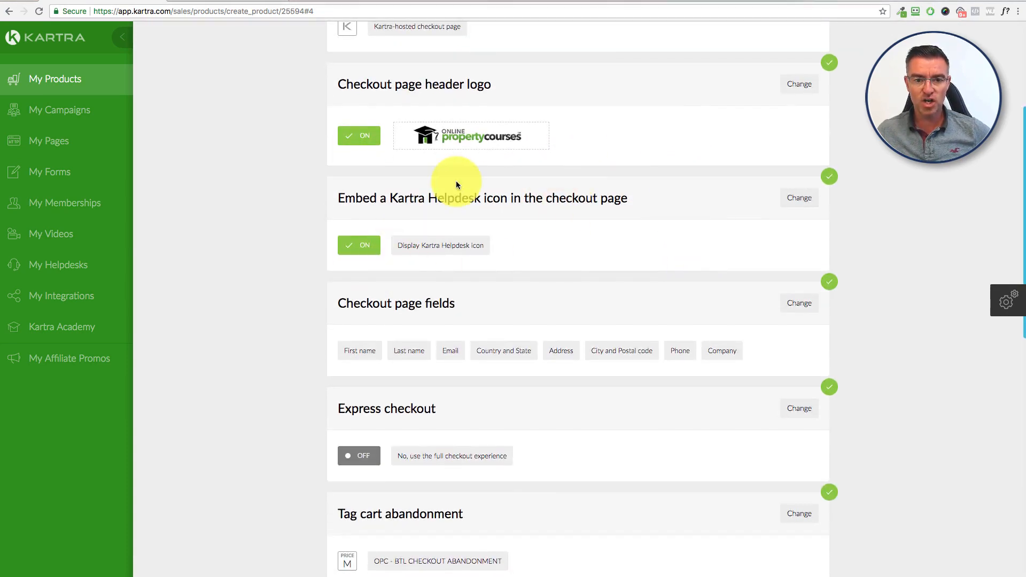
{"action": "scroll", "coordinate": [632, 201], "scroll_direction": "down", "scroll_amount": 3}
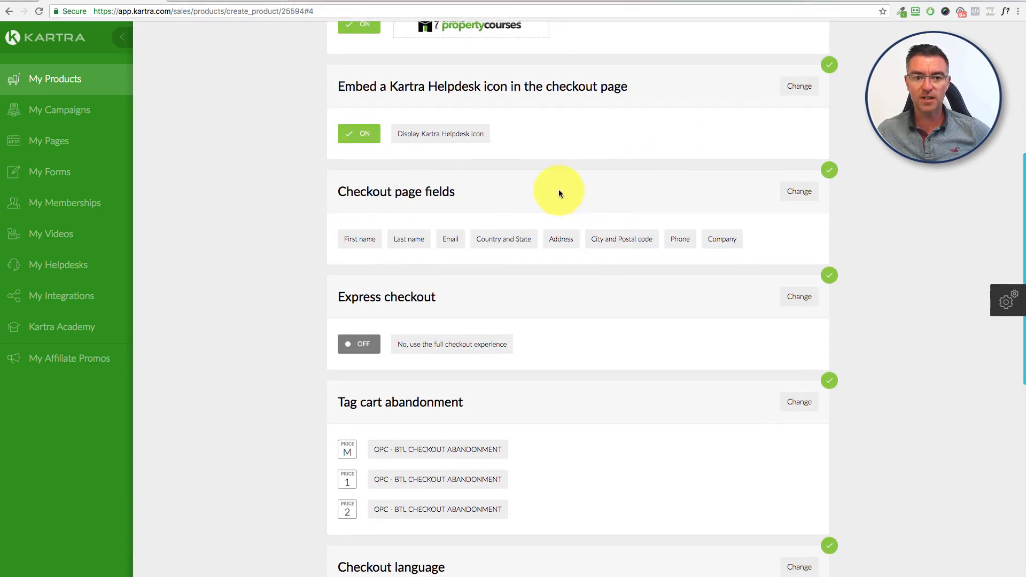
{"action": "scroll", "coordinate": [766, 377], "scroll_direction": "down", "scroll_amount": 3}
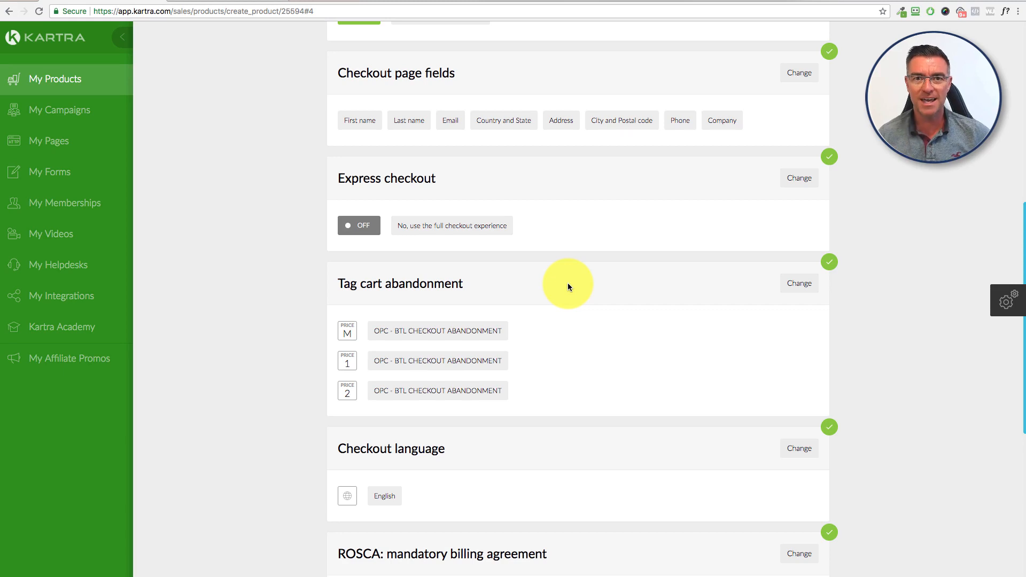
{"action": "scroll", "coordinate": [601, 289], "scroll_direction": "down", "scroll_amount": 5}
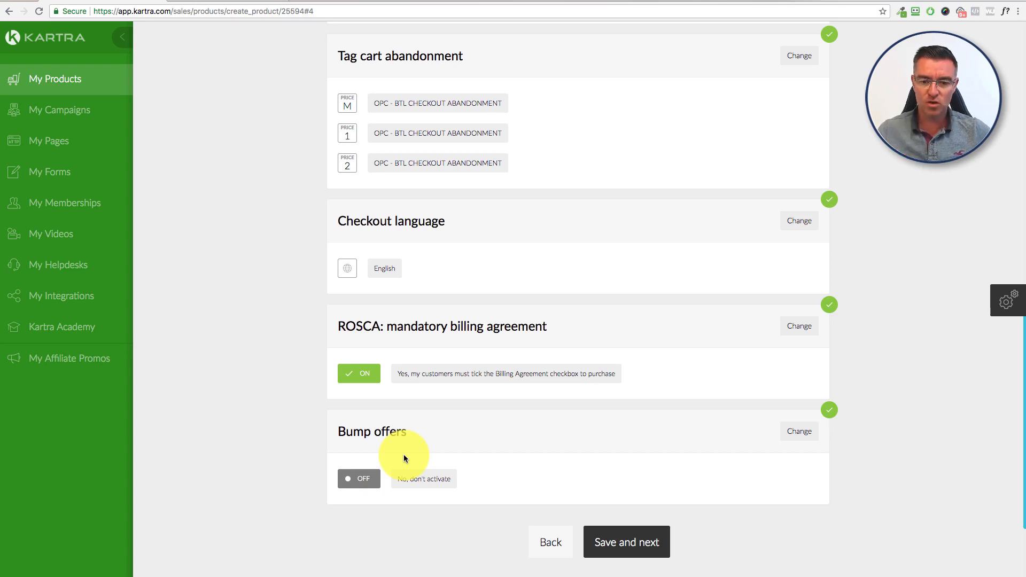
{"action": "left_click", "coordinate": [612, 534]}
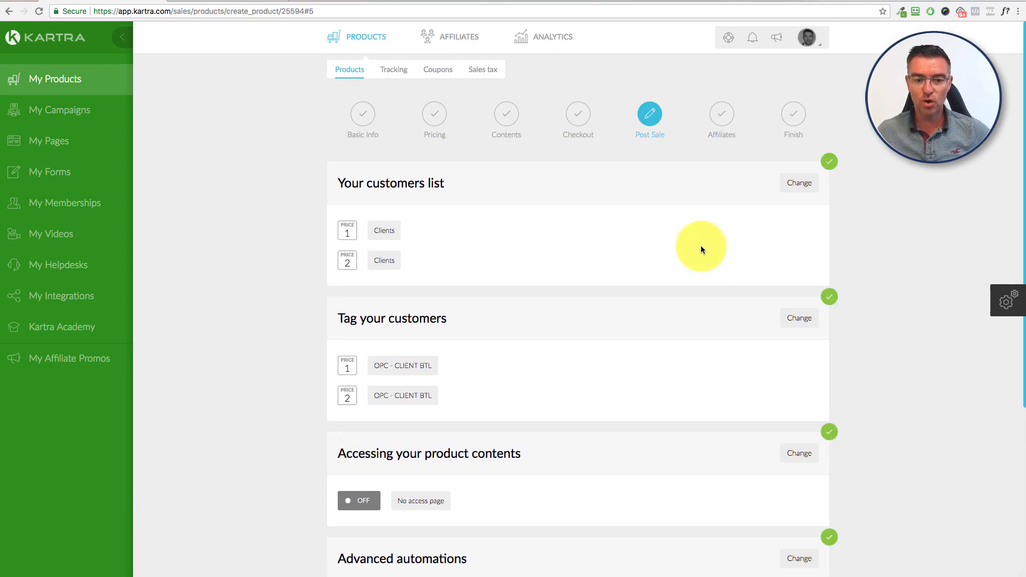
Change how customers access the product contents to Kartra membership in the Post Sale stage.
{"action": "scroll", "coordinate": [702, 244], "scroll_direction": "down", "scroll_amount": 3}
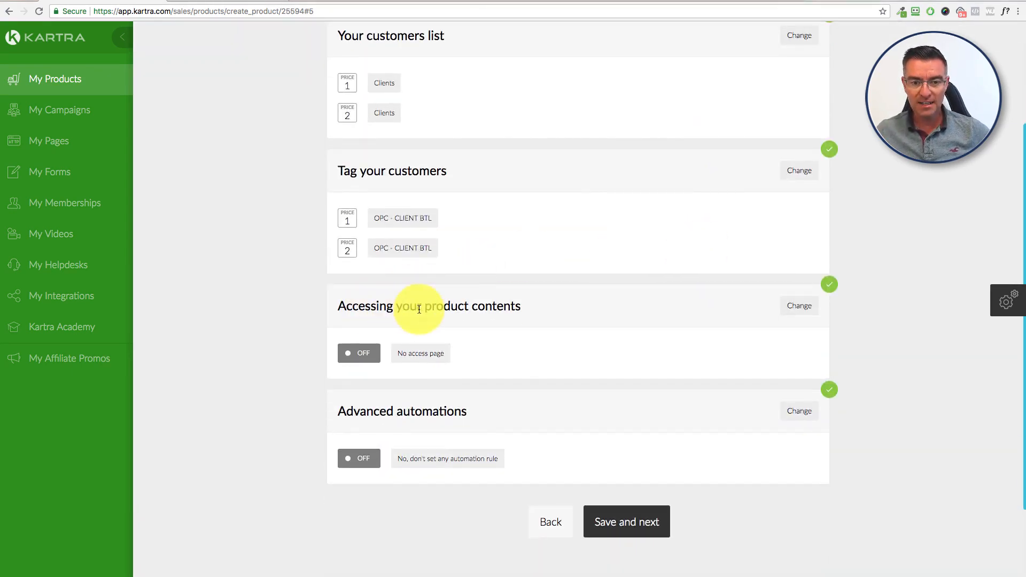
{"action": "left_click", "coordinate": [804, 307]}
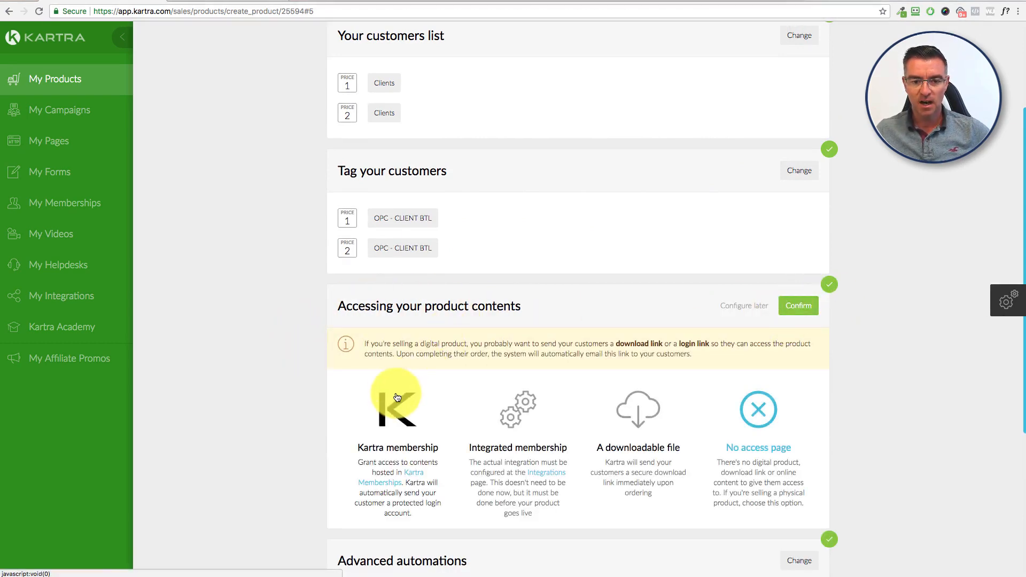
{"action": "scroll", "coordinate": [401, 406], "scroll_direction": "down", "scroll_amount": 3}
{"action": "left_click", "coordinate": [388, 252]}
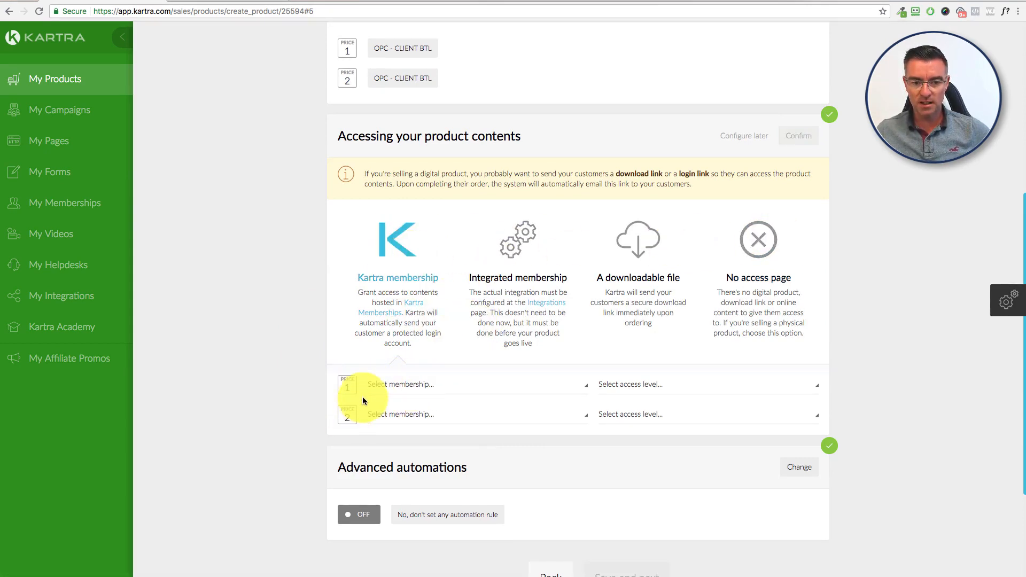
Assign the Buy to Let Blueprint membership with the Standard access level to Price 1.
{"action": "left_click", "coordinate": [425, 392]}
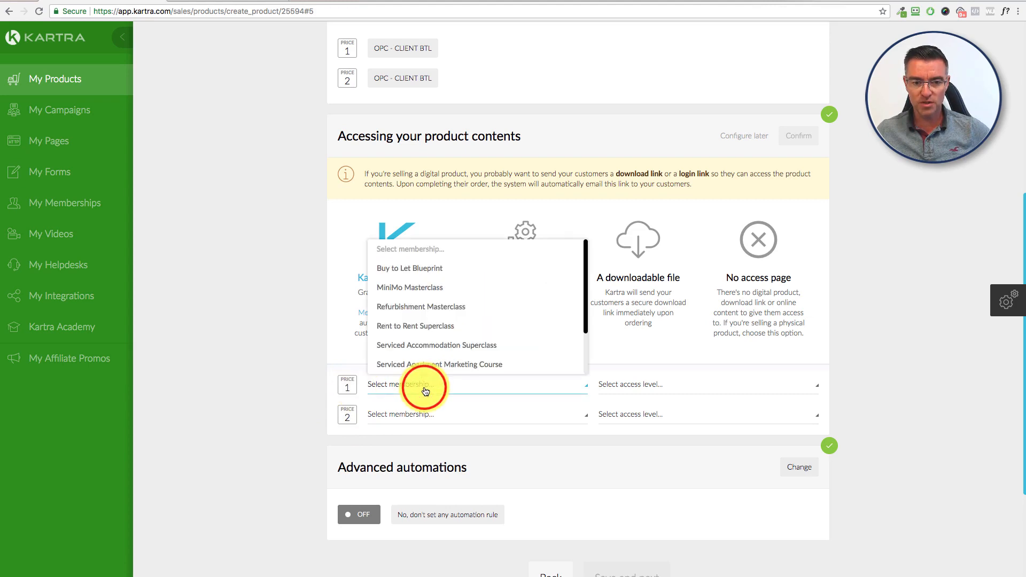
{"action": "left_click", "coordinate": [417, 268]}
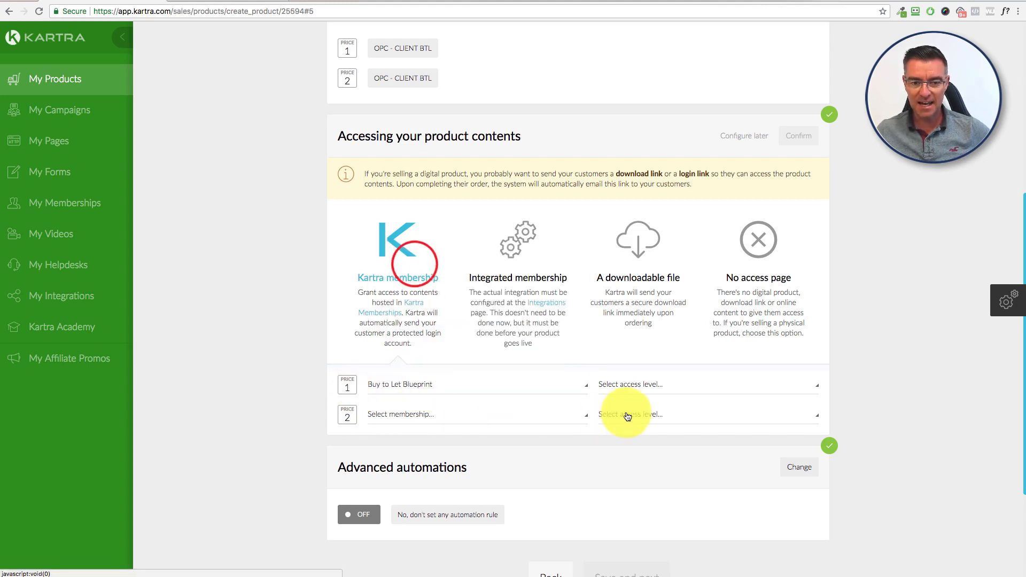
{"action": "left_click", "coordinate": [623, 387]}
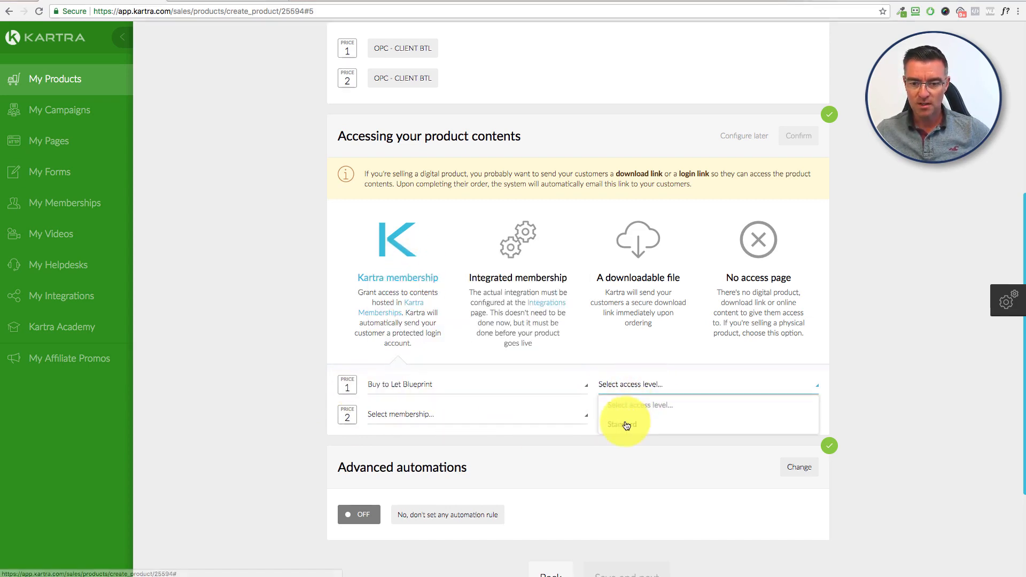
{"action": "left_click", "coordinate": [623, 422]}
Assign the Buy to Let Blueprint membership with the Standard access level to Price 2 and save the Post Sale stage.
{"action": "left_click", "coordinate": [406, 416]}
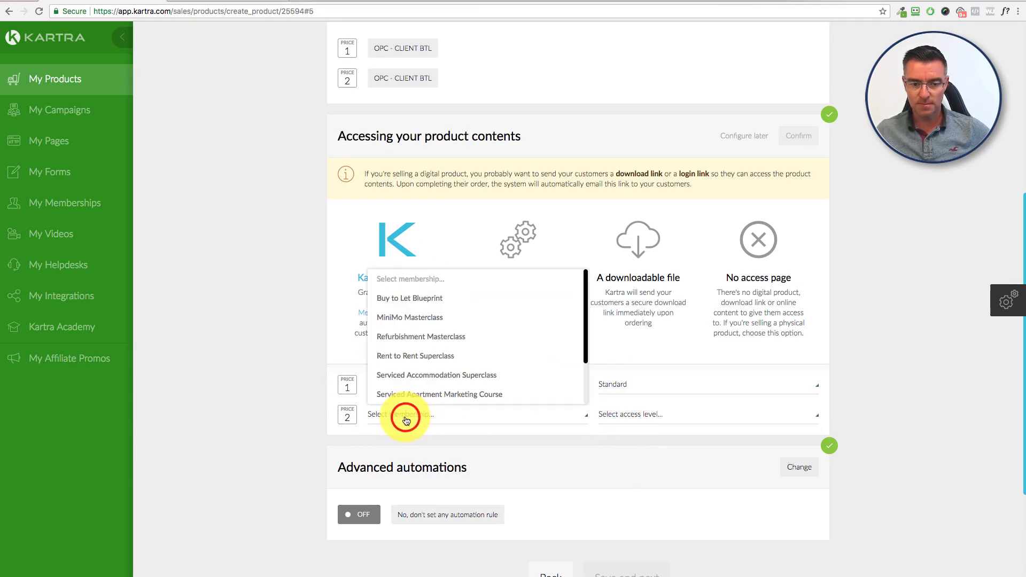
{"action": "left_click", "coordinate": [406, 300]}
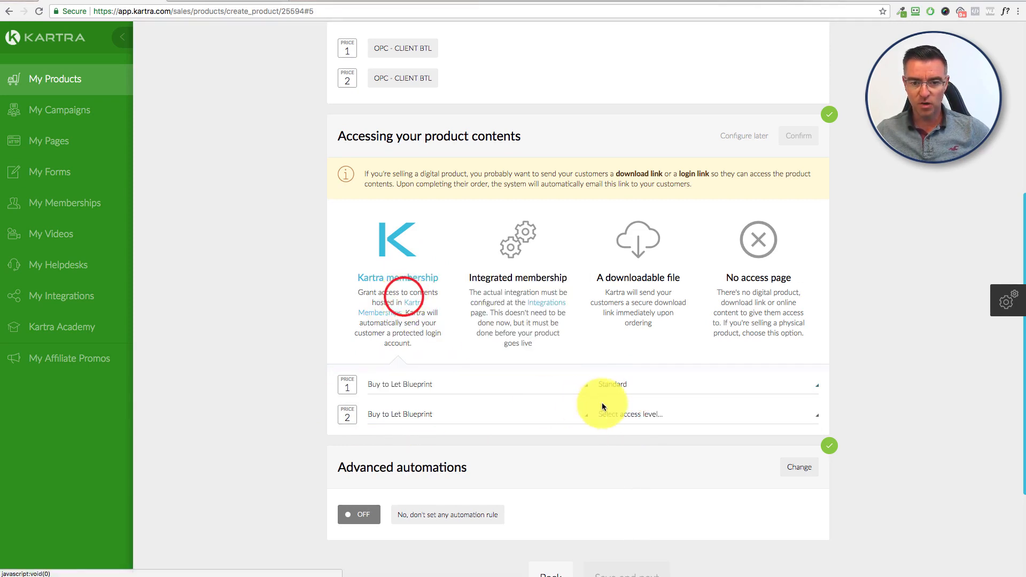
{"action": "left_click", "coordinate": [624, 414]}
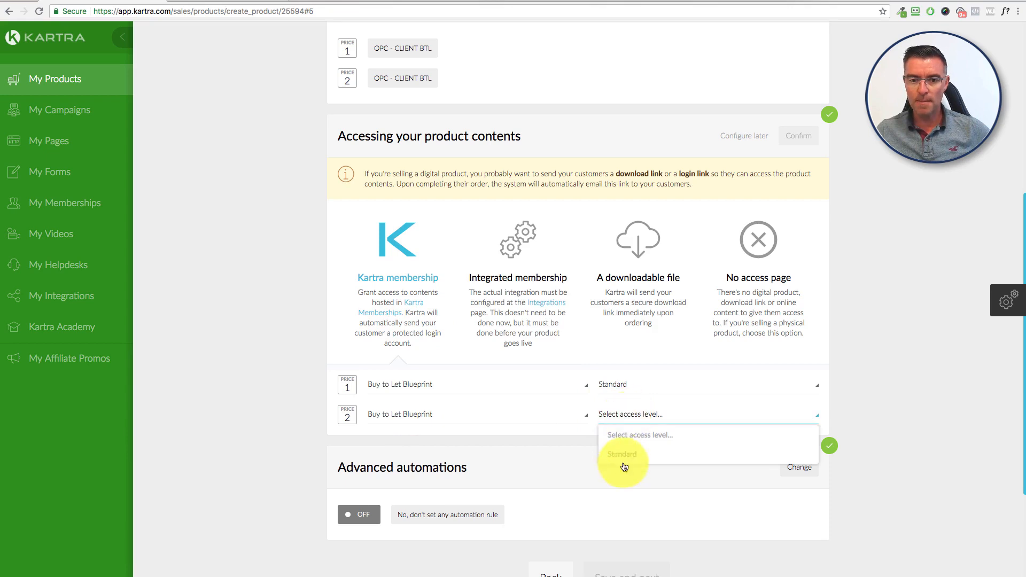
{"action": "left_click", "coordinate": [623, 453]}
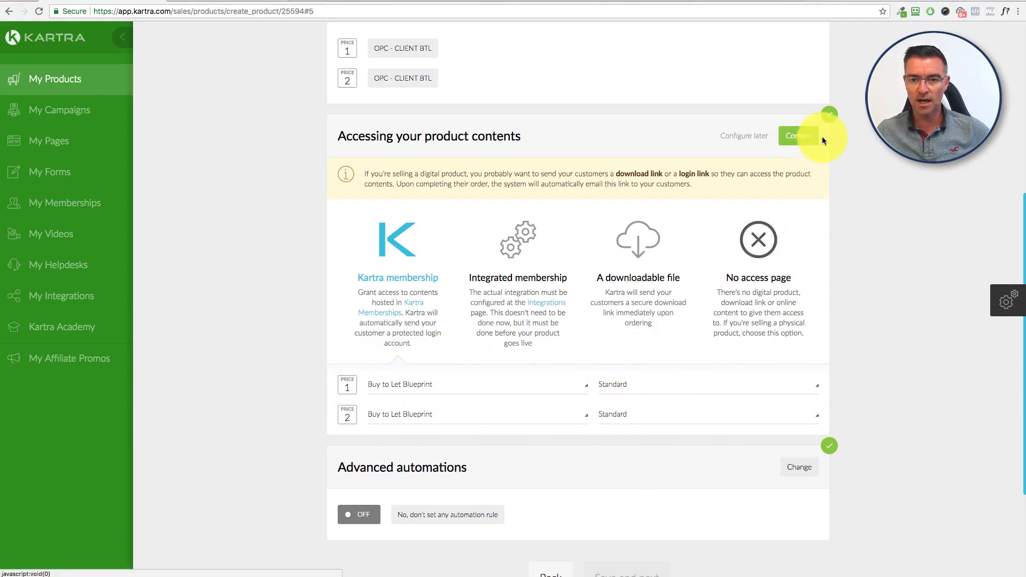
{"action": "left_click", "coordinate": [806, 136]}
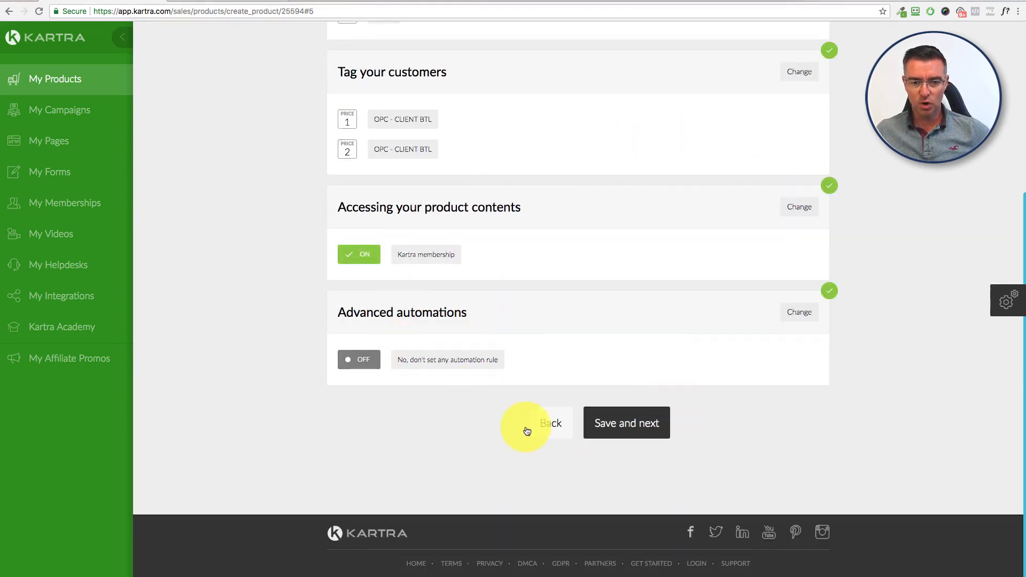
{"action": "left_click", "coordinate": [636, 428]}
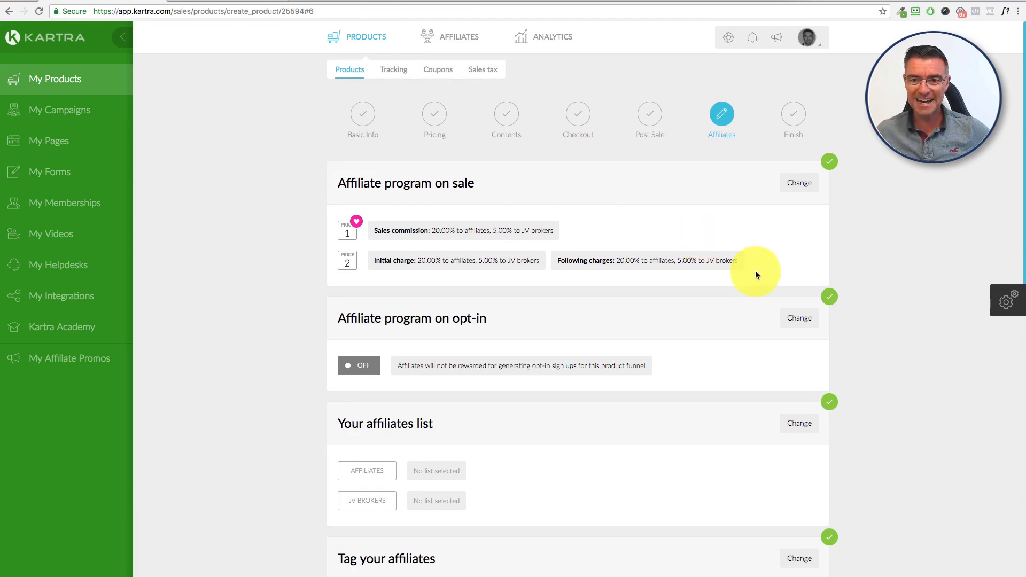
Review the affiliate settings down to the sign up page look & feel and save the Affiliates stage unchanged.
{"action": "scroll", "coordinate": [758, 262], "scroll_direction": "down", "scroll_amount": 10}
{"action": "scroll", "coordinate": [469, 140], "scroll_direction": "up", "scroll_amount": 4}
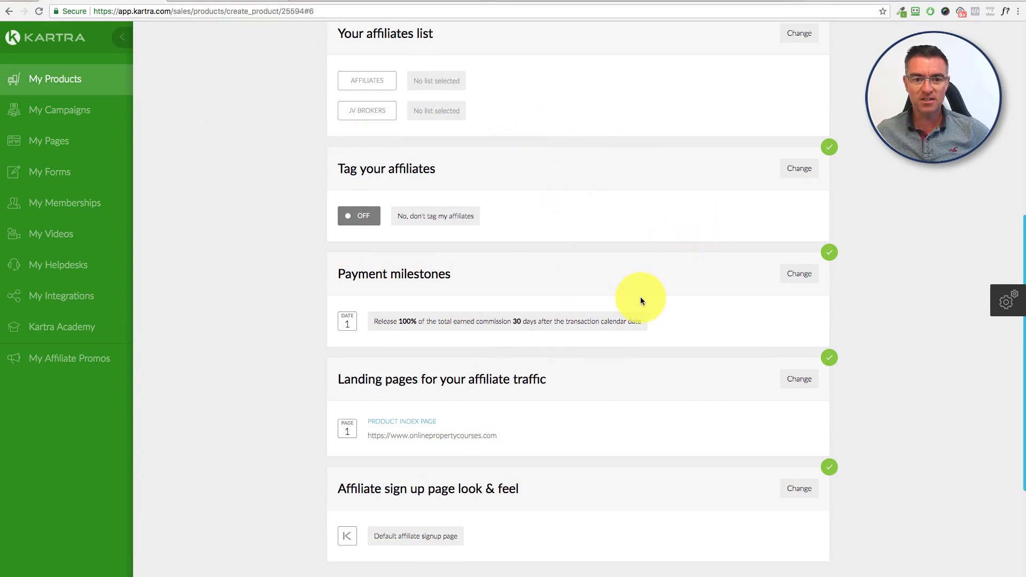
{"action": "scroll", "coordinate": [641, 301], "scroll_direction": "down", "scroll_amount": 3}
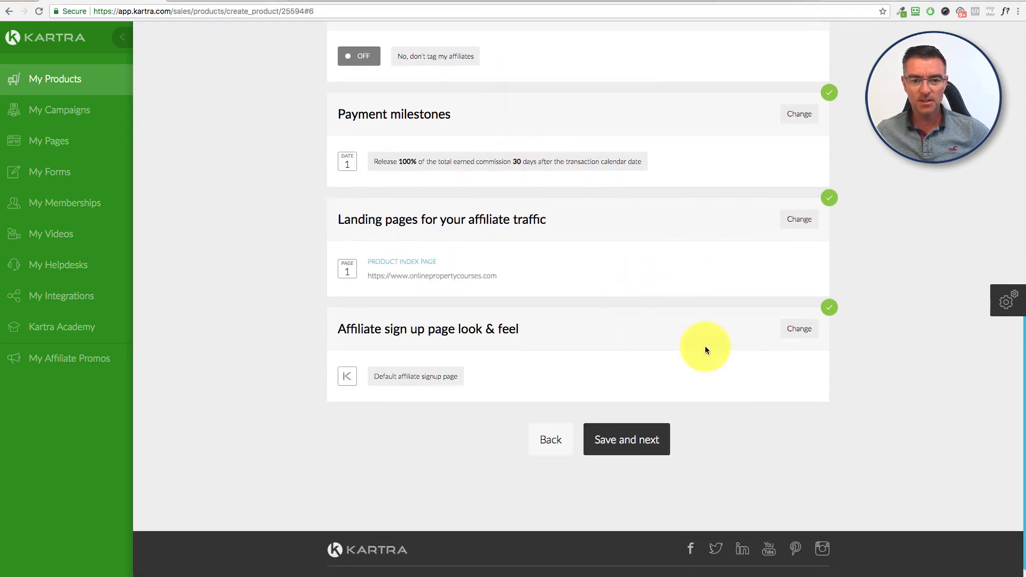
{"action": "left_click", "coordinate": [617, 450]}
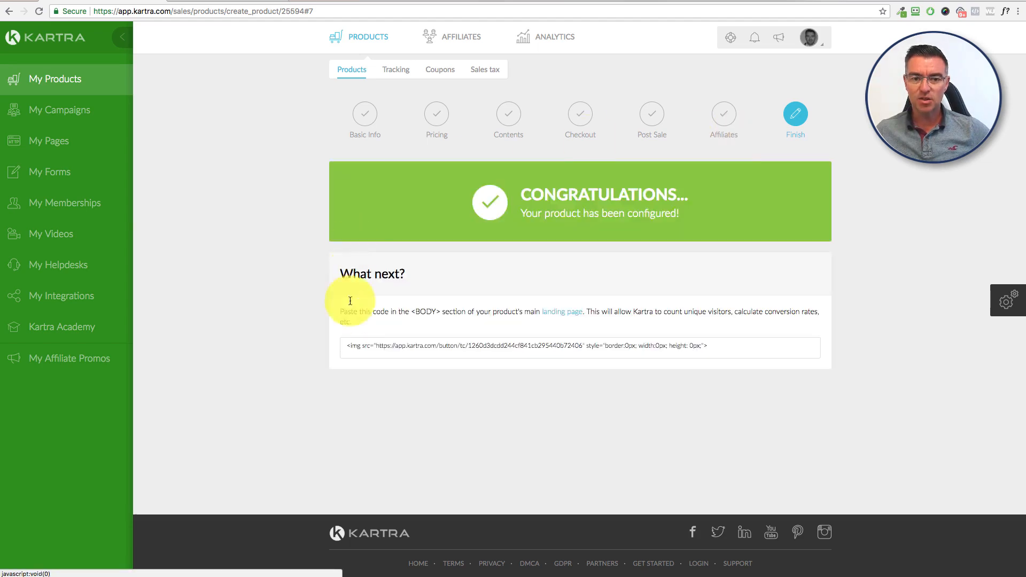
Get the single price checkout link for Price 1 of the Buy to Let Blueprint product and copy it.
{"action": "left_click", "coordinate": [344, 77]}
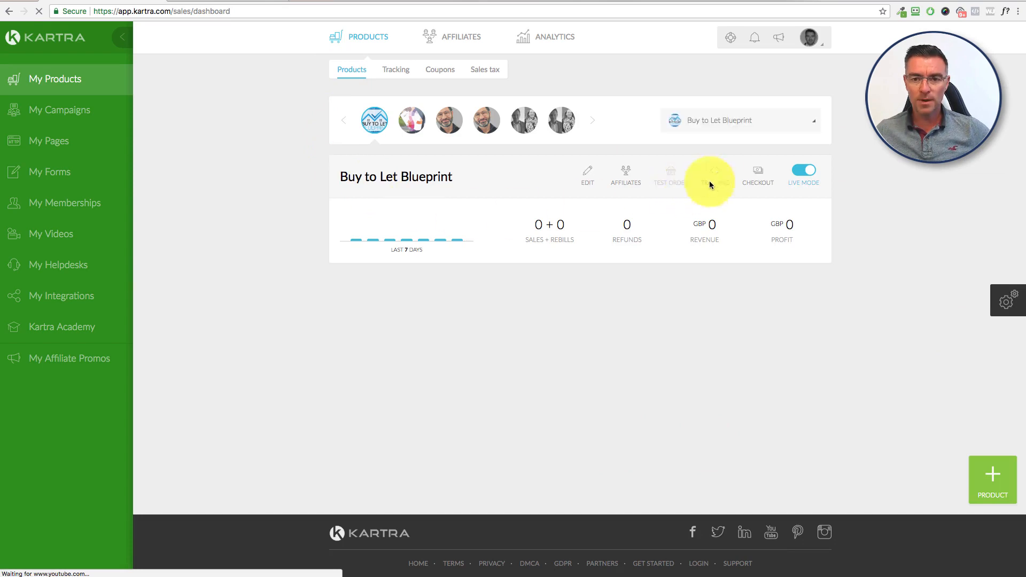
{"action": "left_click", "coordinate": [759, 174]}
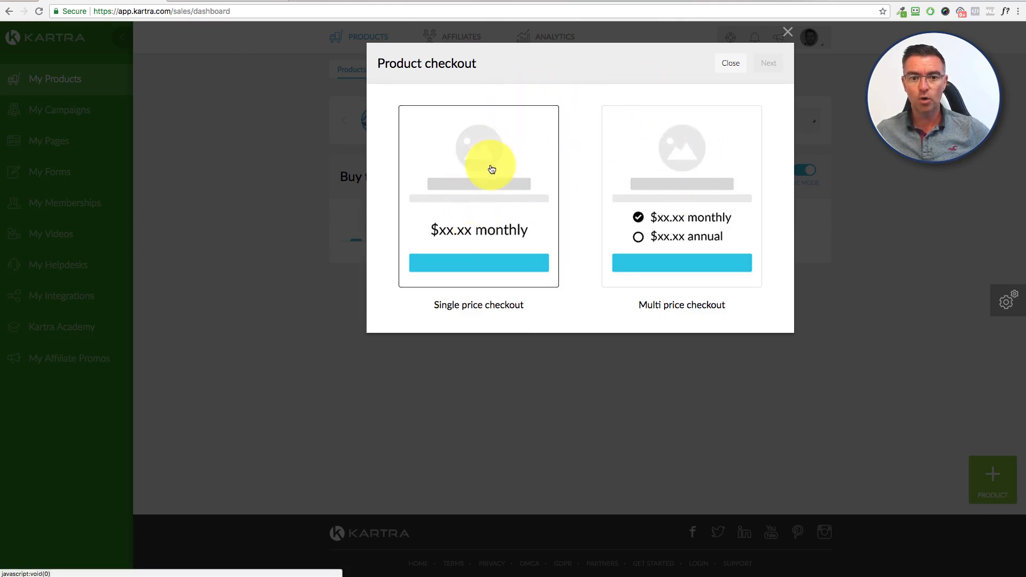
{"action": "left_click", "coordinate": [487, 163]}
{"action": "left_click", "coordinate": [769, 63]}
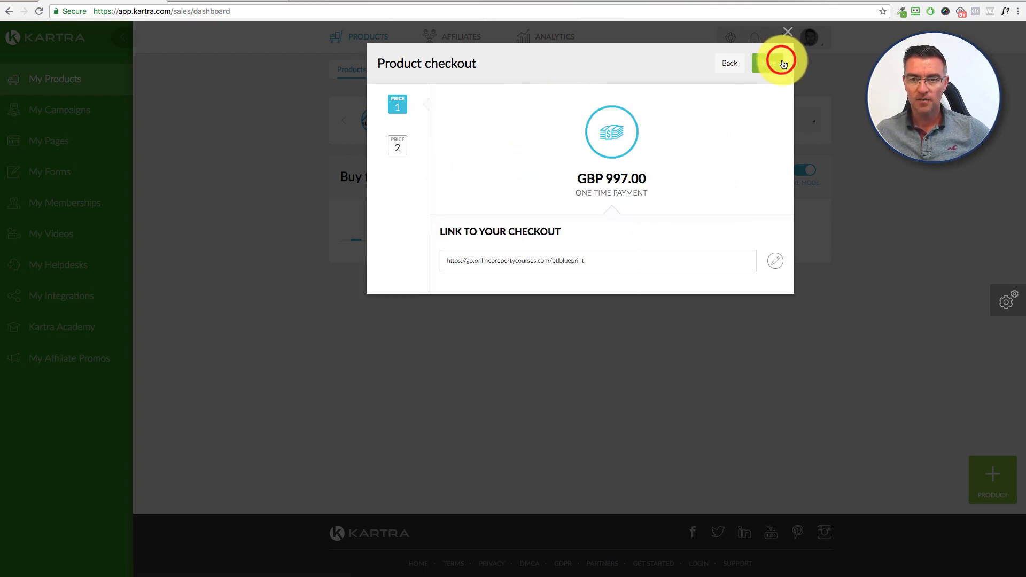
{"action": "left_click_drag", "start_coordinate": [603, 261], "coordinate": [448, 264]}
{"action": "key", "text": "ctrl+c"}
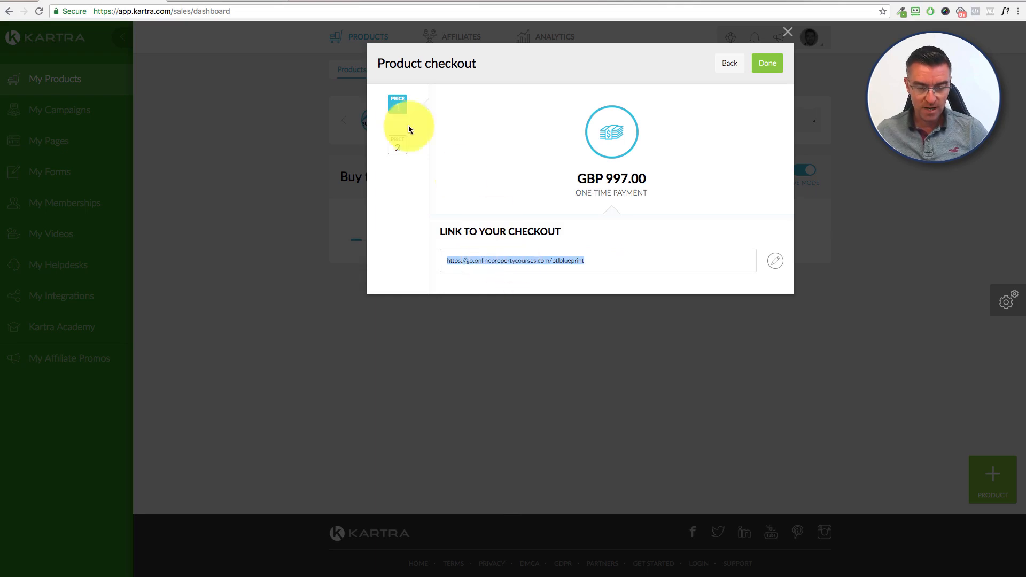
Open the copied checkout link in a separate browser tab and examine its order summary, billing and payment sections.
{"action": "left_click", "coordinate": [294, 3]}
{"action": "key", "text": "ctrl+v"}
{"action": "key", "text": "Return"}
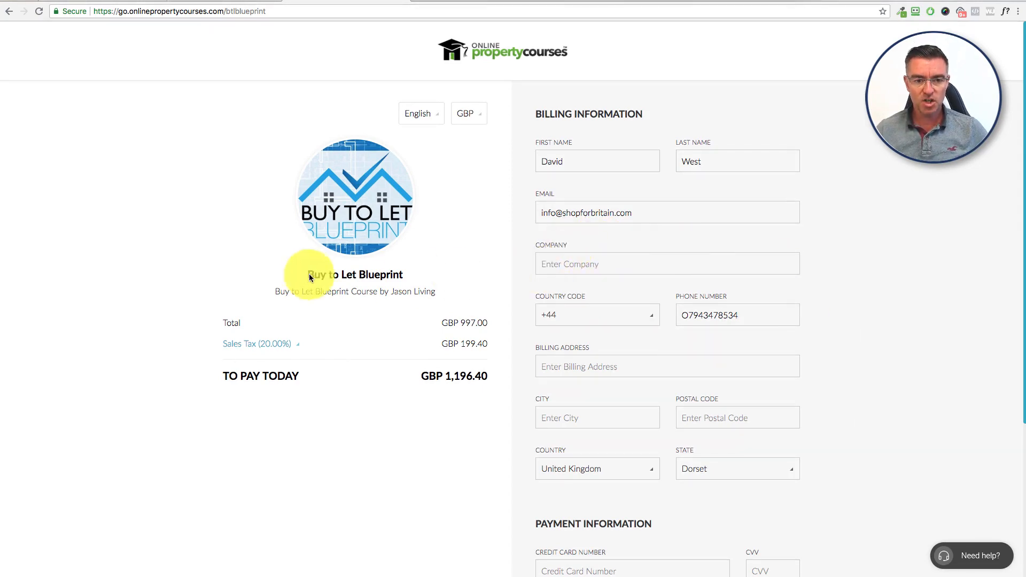
{"action": "scroll", "coordinate": [714, 287], "scroll_direction": "down", "scroll_amount": 4}
{"action": "scroll", "coordinate": [694, 291], "scroll_direction": "up", "scroll_amount": 4}
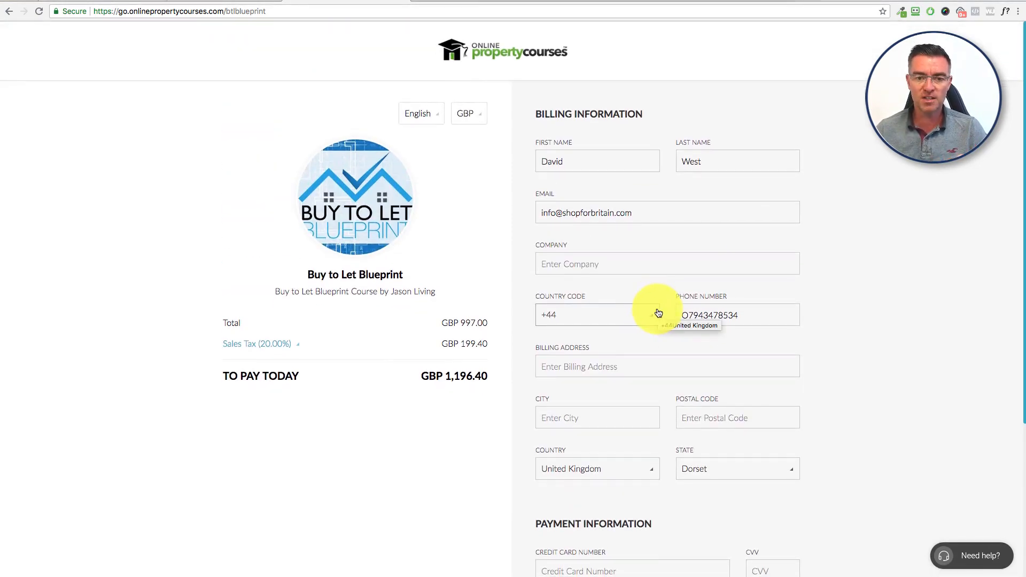
{"action": "scroll", "coordinate": [654, 311], "scroll_direction": "down", "scroll_amount": 4}
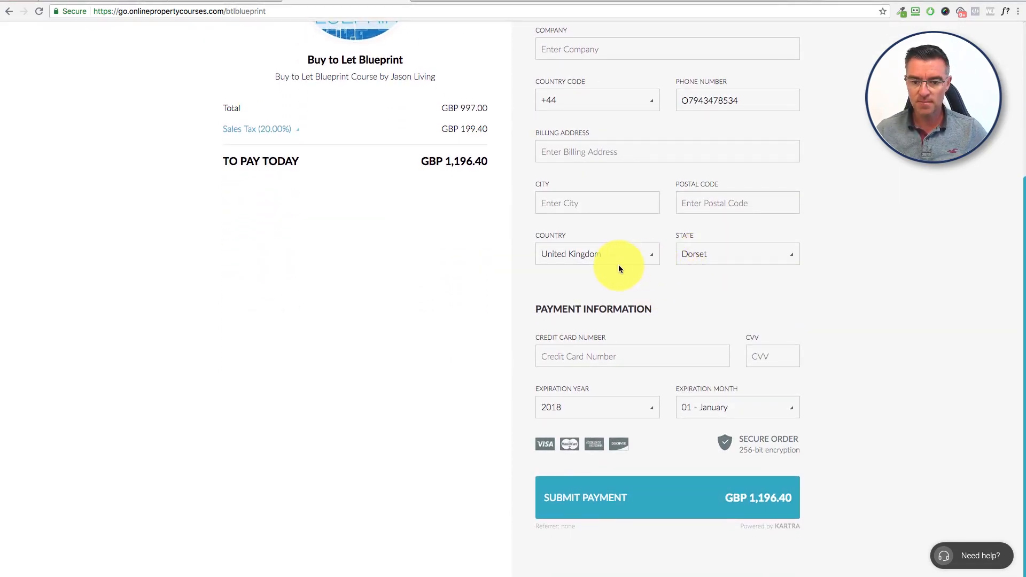
{"action": "scroll", "coordinate": [652, 342], "scroll_direction": "up", "scroll_amount": 1}
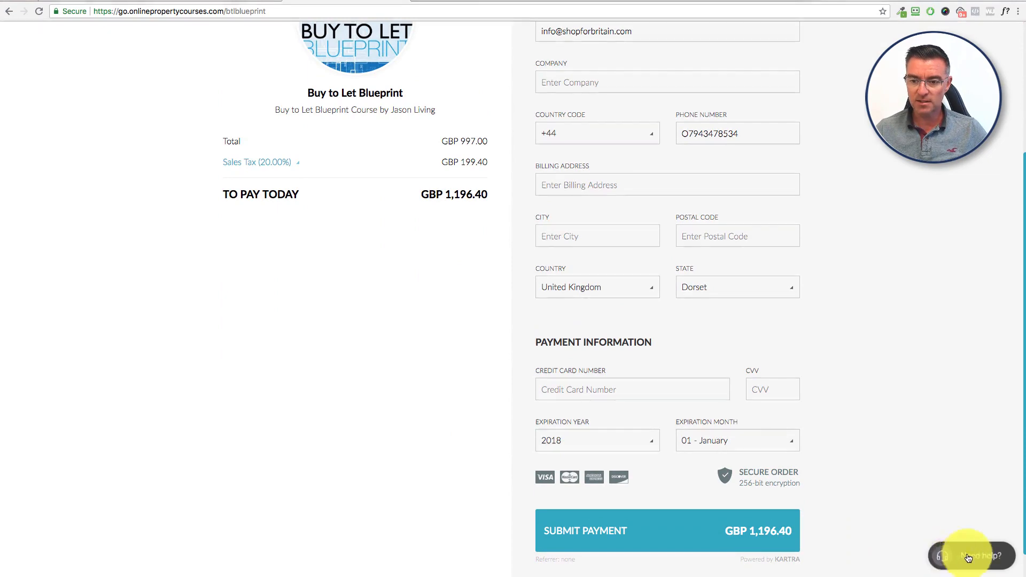
{"action": "scroll", "coordinate": [788, 417], "scroll_direction": "up", "scroll_amount": 4}
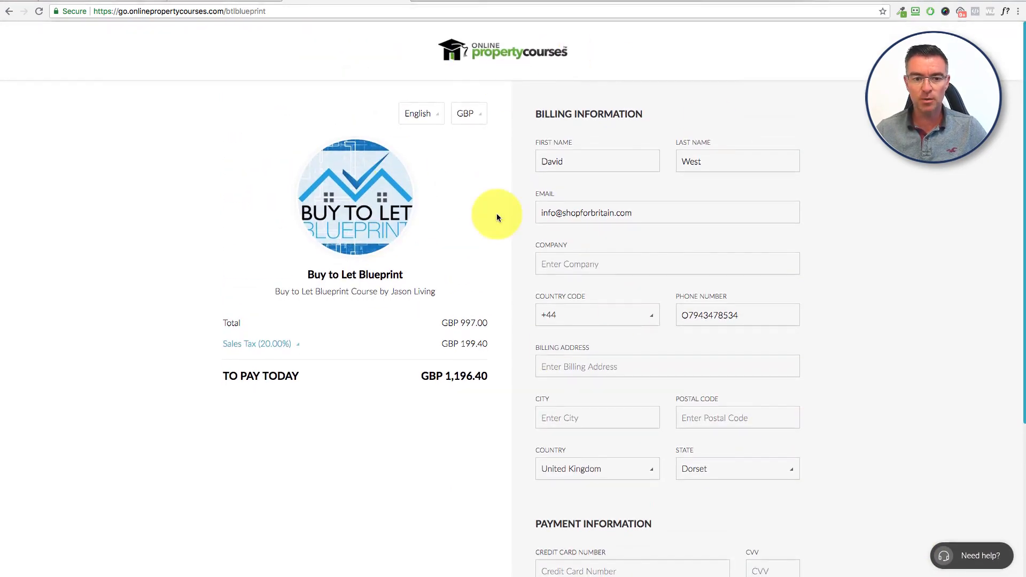
{"action": "scroll", "coordinate": [629, 231], "scroll_direction": "down", "scroll_amount": 3}
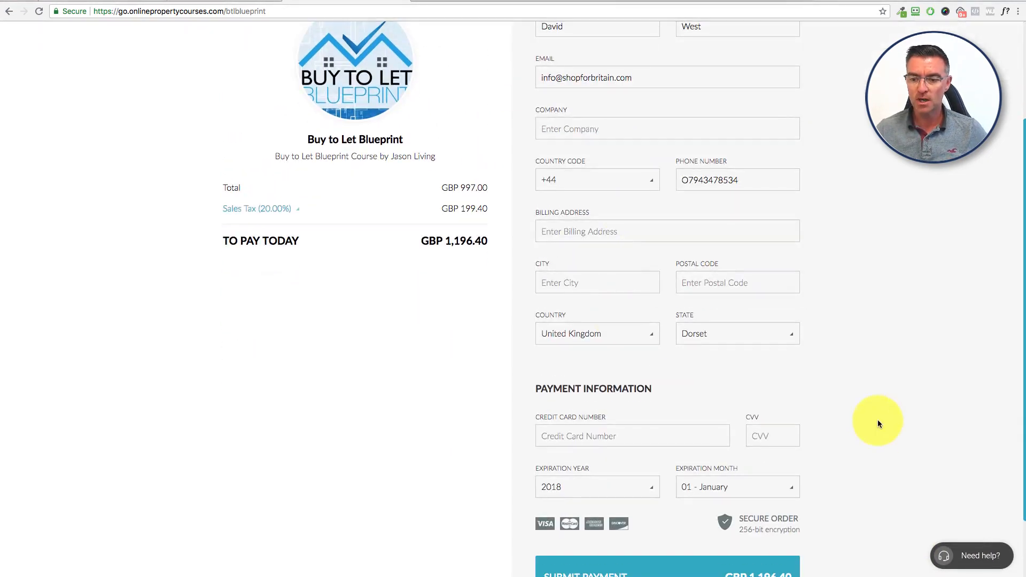
Check the phone contact option in the checkout page's support helpdesk, and close the checkout page and the product checkout dialog.
{"action": "left_click", "coordinate": [946, 559]}
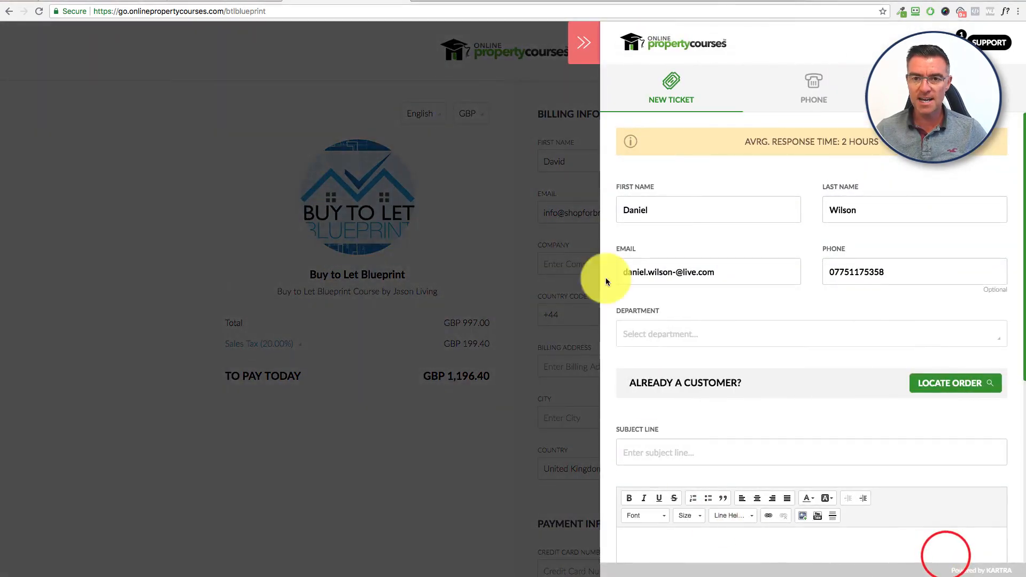
{"action": "left_click", "coordinate": [812, 91]}
{"action": "left_click", "coordinate": [588, 43]}
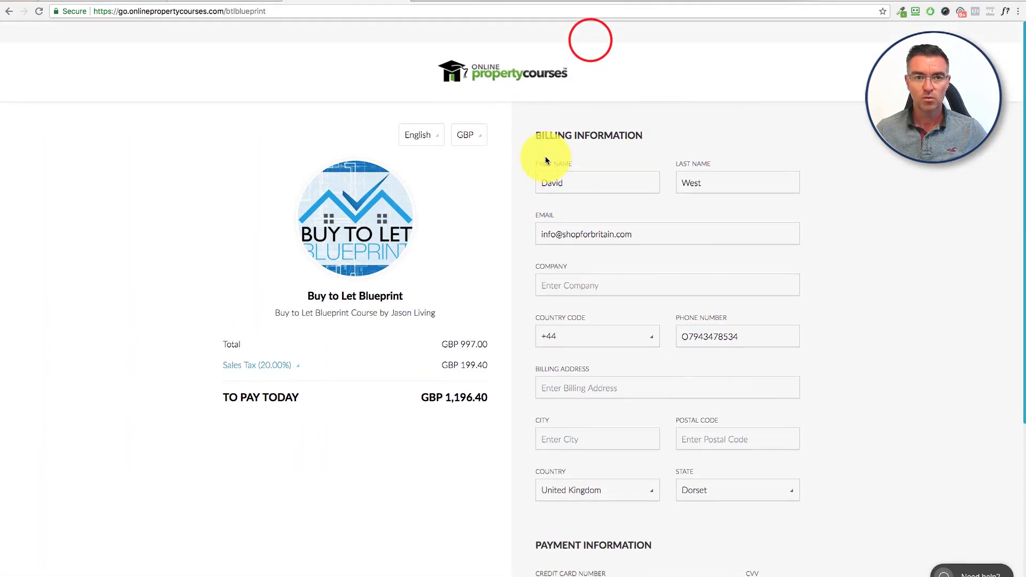
{"action": "left_click", "coordinate": [403, 2]}
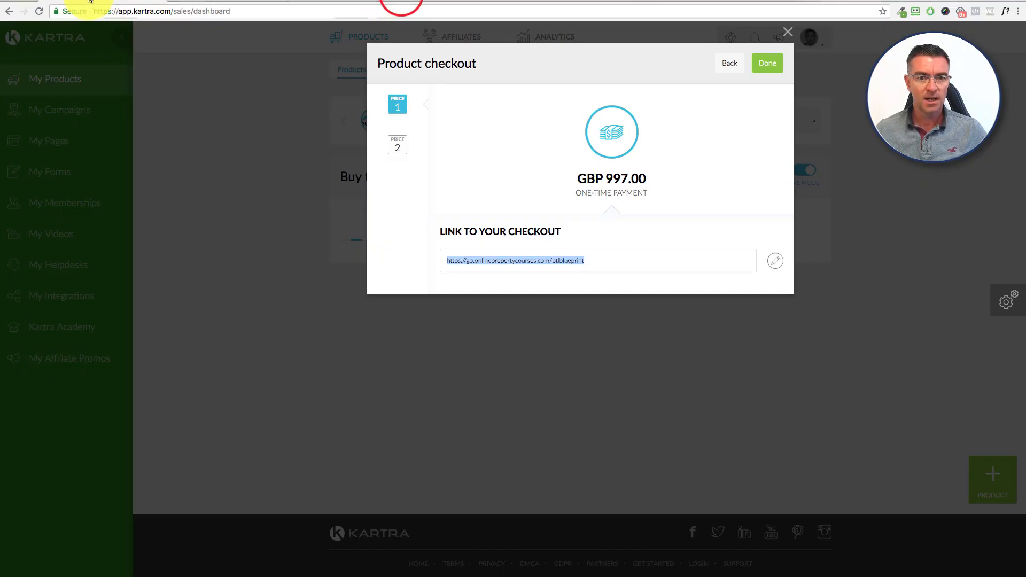
{"action": "left_click", "coordinate": [782, 67]}
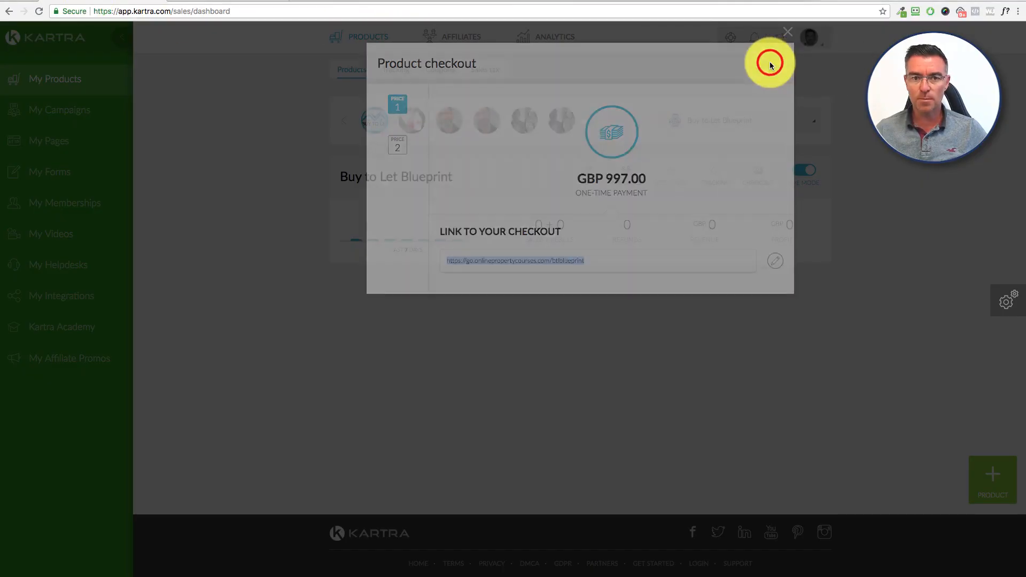
Log in to the Buy to Let Blueprint membership as admin and look over its home page.
{"action": "left_click", "coordinate": [50, 201]}
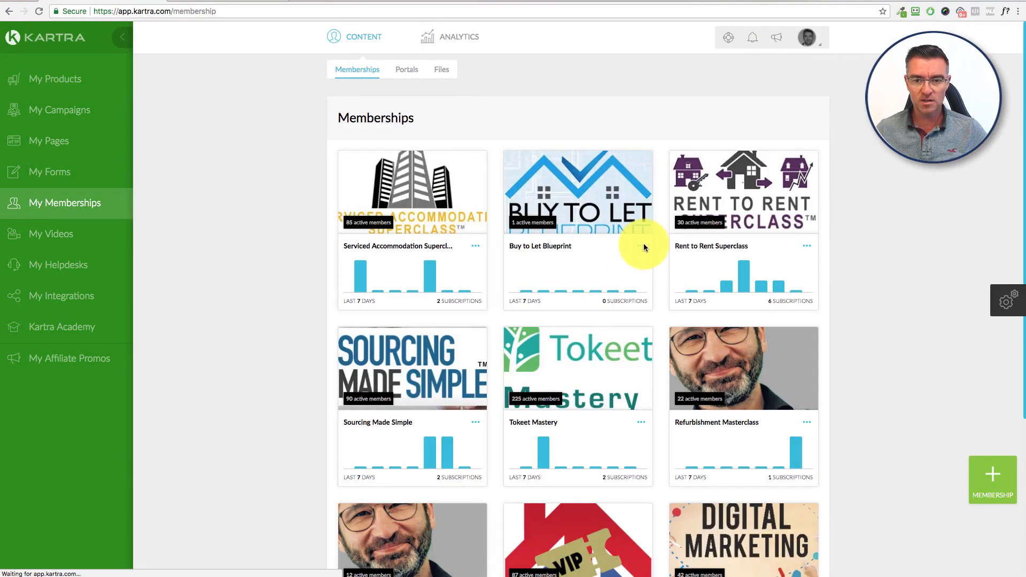
{"action": "left_click", "coordinate": [642, 246]}
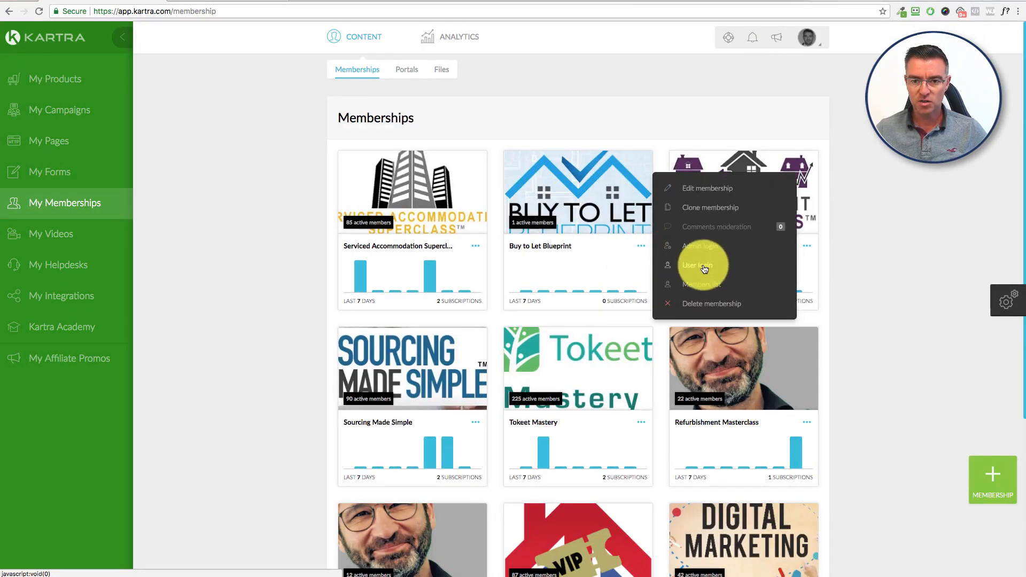
{"action": "left_click", "coordinate": [703, 244]}
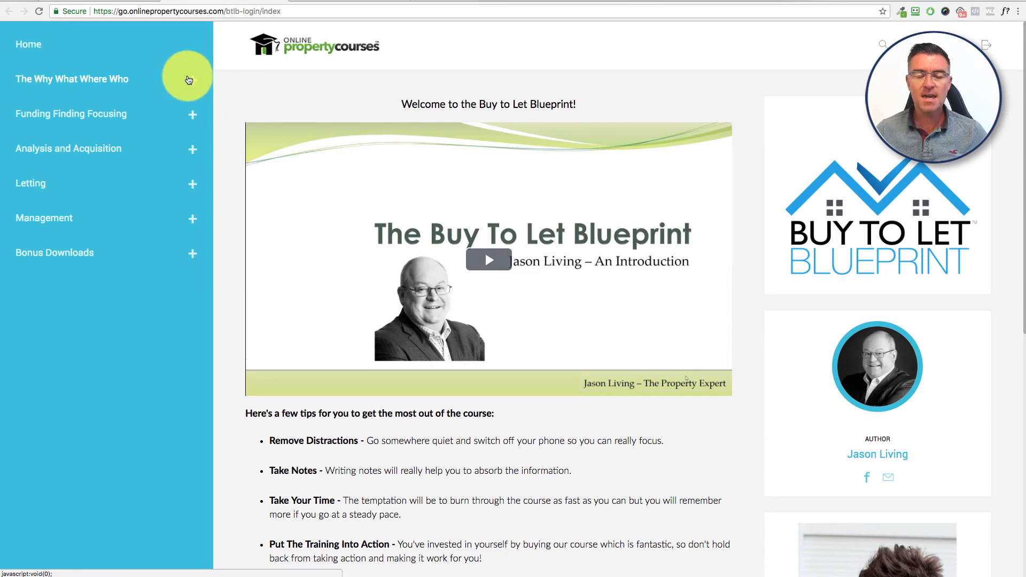
{"action": "scroll", "coordinate": [636, 374], "scroll_direction": "down", "scroll_amount": 10}
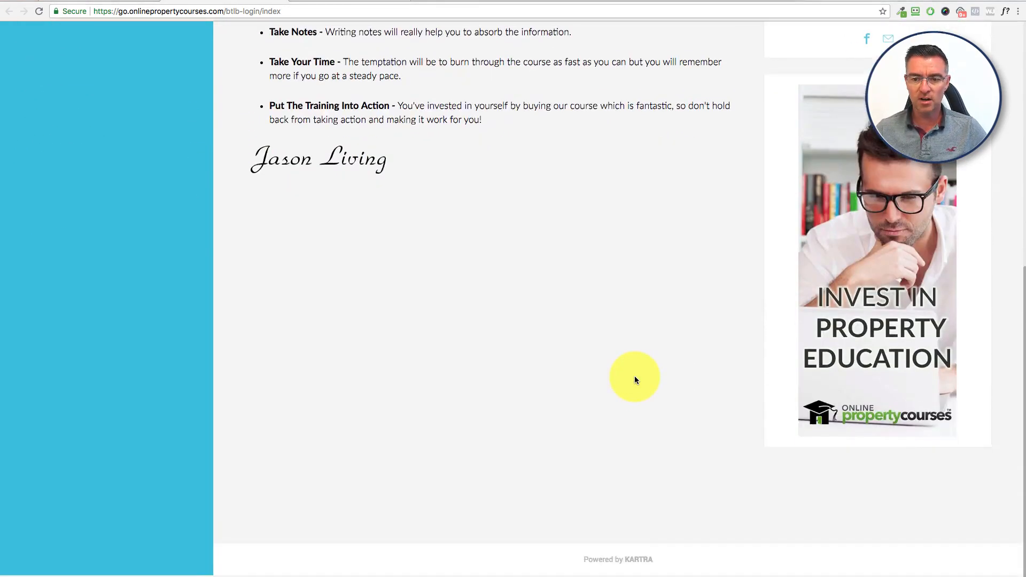
{"action": "scroll", "coordinate": [635, 380], "scroll_direction": "up", "scroll_amount": 10}
View the Why and What lessons in The Why What Where Who and add the What lesson to favourites.
{"action": "left_click", "coordinate": [175, 80]}
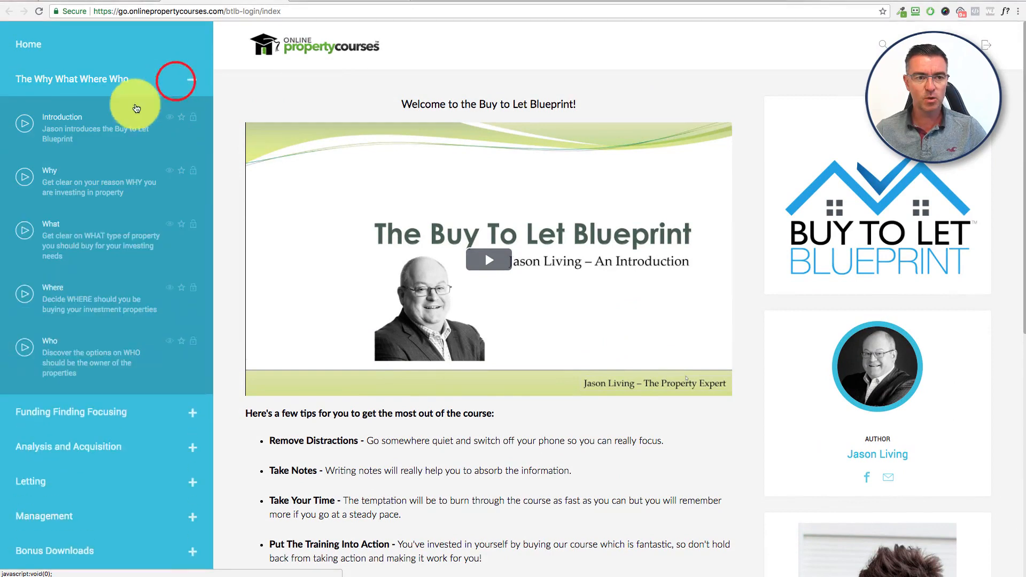
{"action": "left_click", "coordinate": [79, 192]}
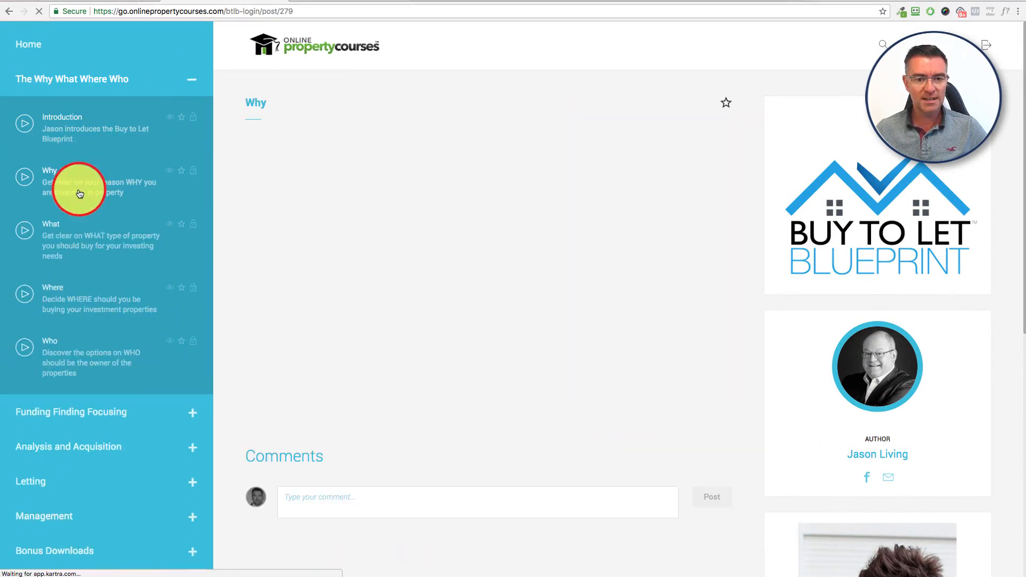
{"action": "left_click", "coordinate": [96, 246]}
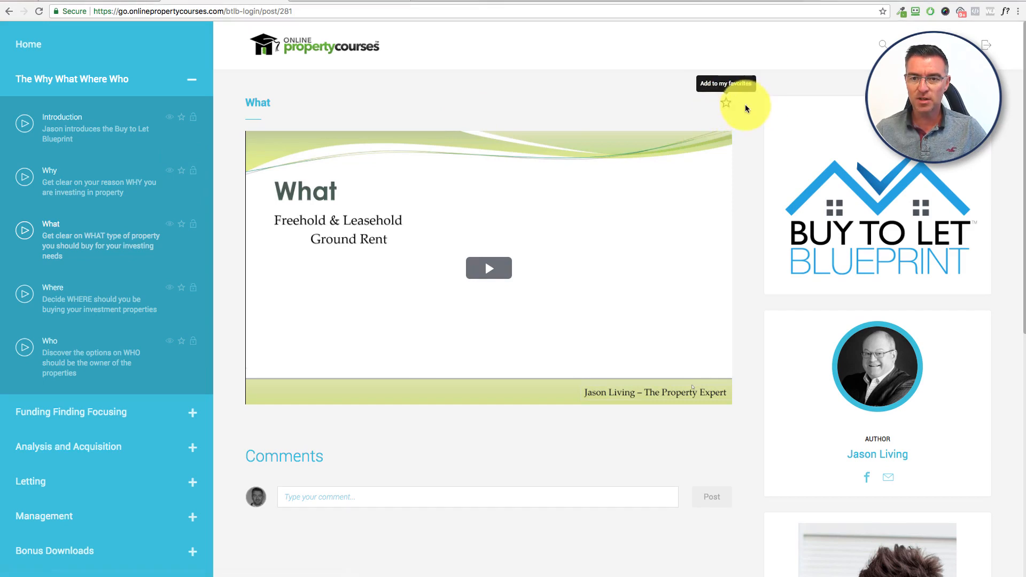
{"action": "left_click", "coordinate": [726, 103]}
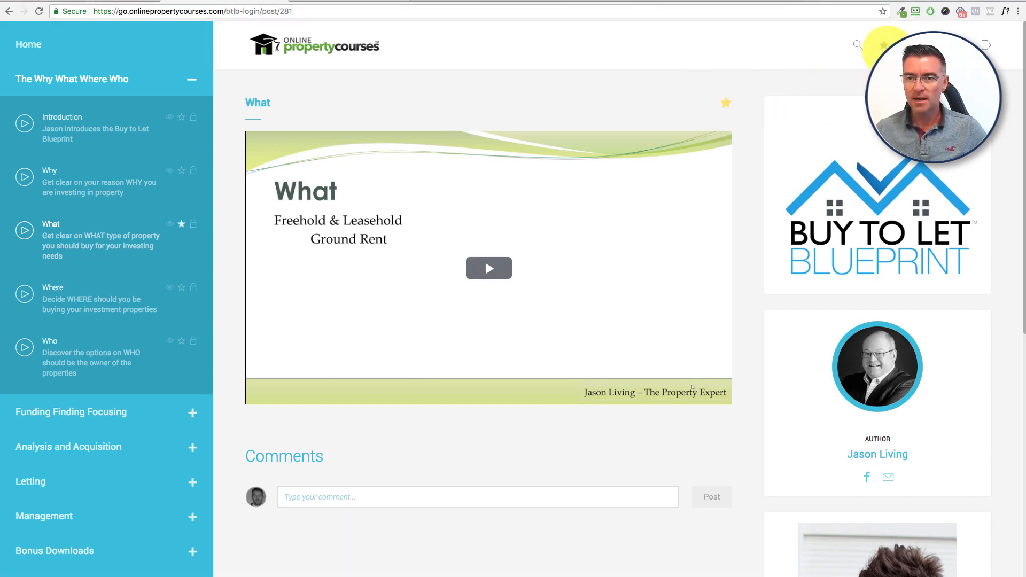
Open the membership's full course index and look through its modules and lessons down to Bonus Downloads.
{"action": "mouse_move", "coordinate": [884, 47]}
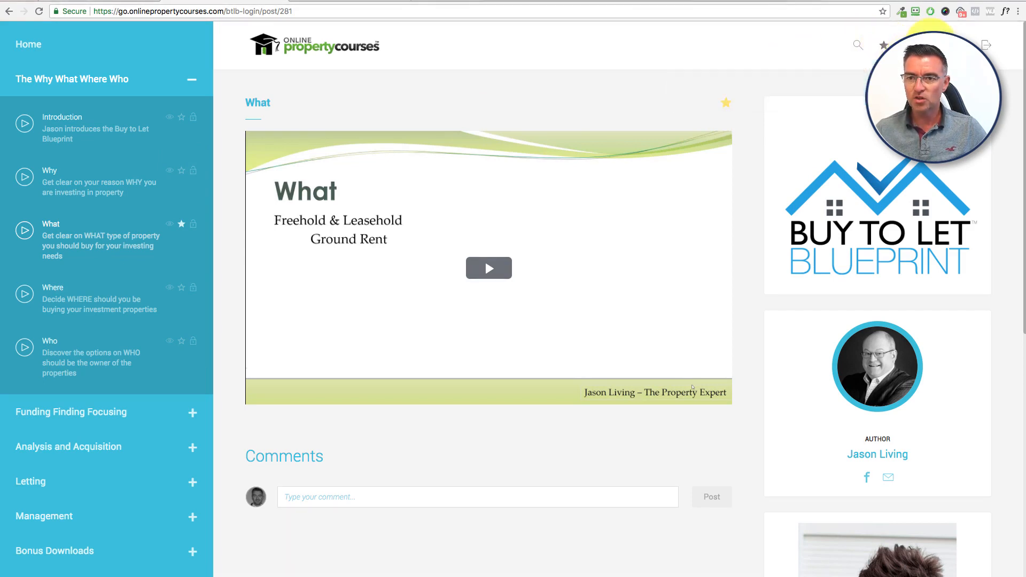
{"action": "left_click", "coordinate": [934, 45]}
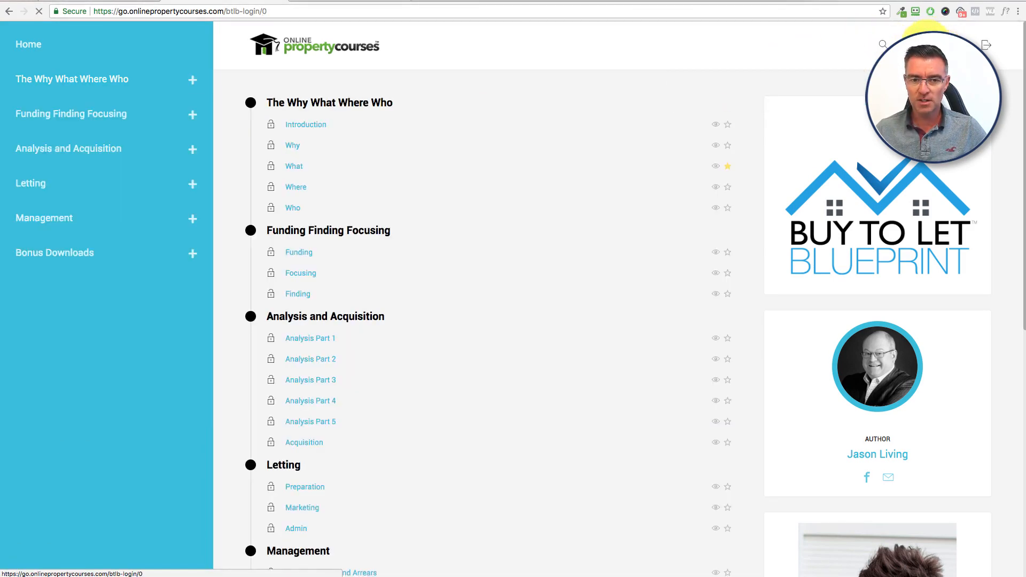
{"action": "scroll", "coordinate": [663, 226], "scroll_direction": "down", "scroll_amount": 9}
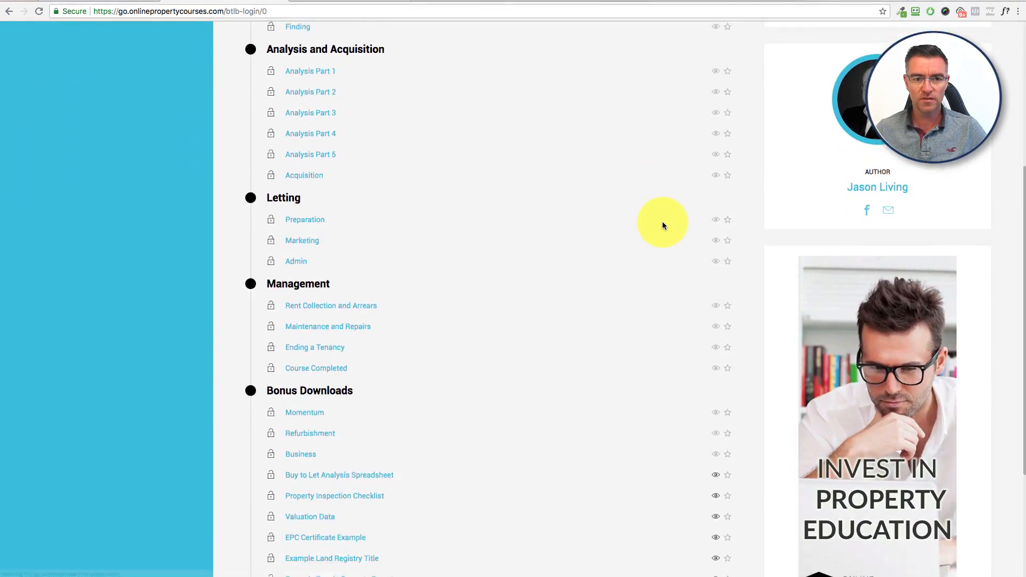
{"action": "scroll", "coordinate": [663, 225], "scroll_direction": "up", "scroll_amount": 9}
{"action": "scroll", "coordinate": [649, 210], "scroll_direction": "down", "scroll_amount": 9}
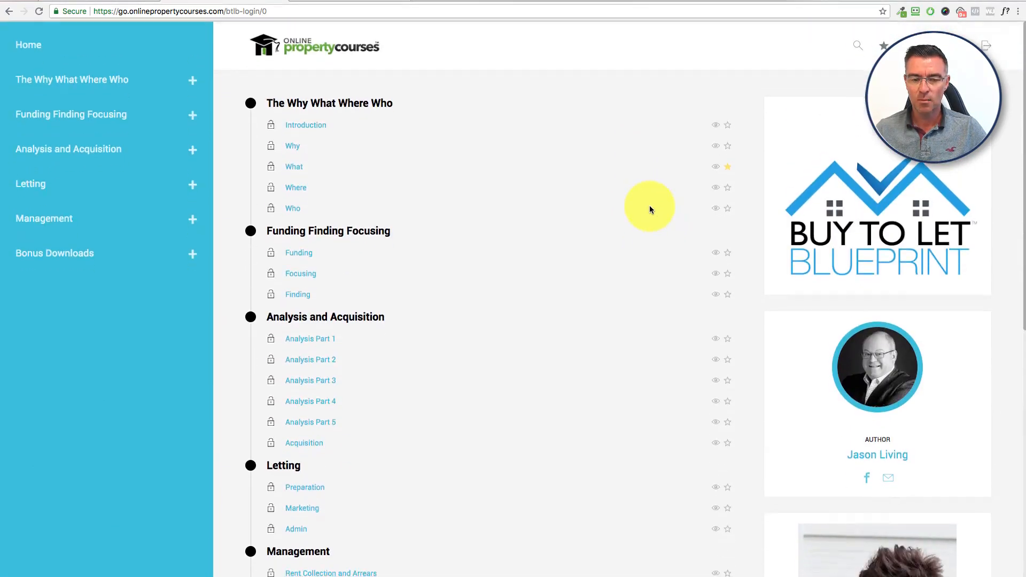
View the membership portal's support helpdesk and return to the course index.
{"action": "scroll", "coordinate": [364, 383], "scroll_direction": "up", "scroll_amount": 9}
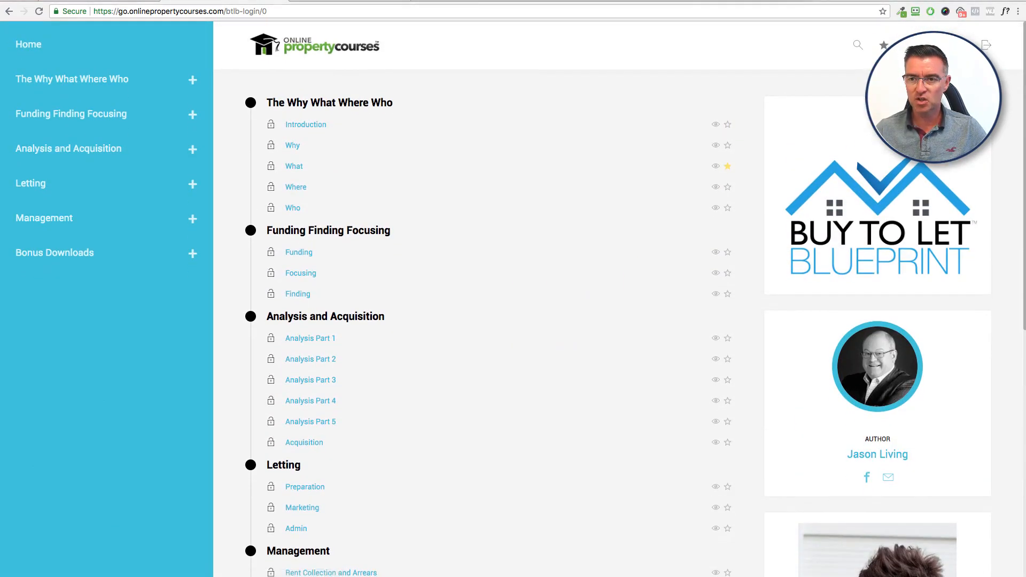
{"action": "left_click", "coordinate": [961, 46]}
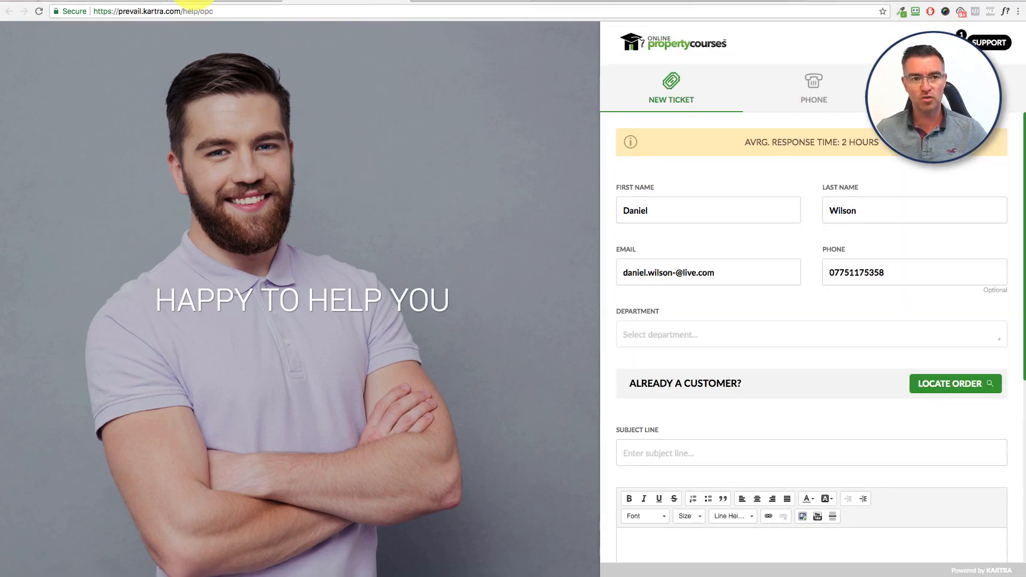
{"action": "left_click", "coordinate": [179, 2]}
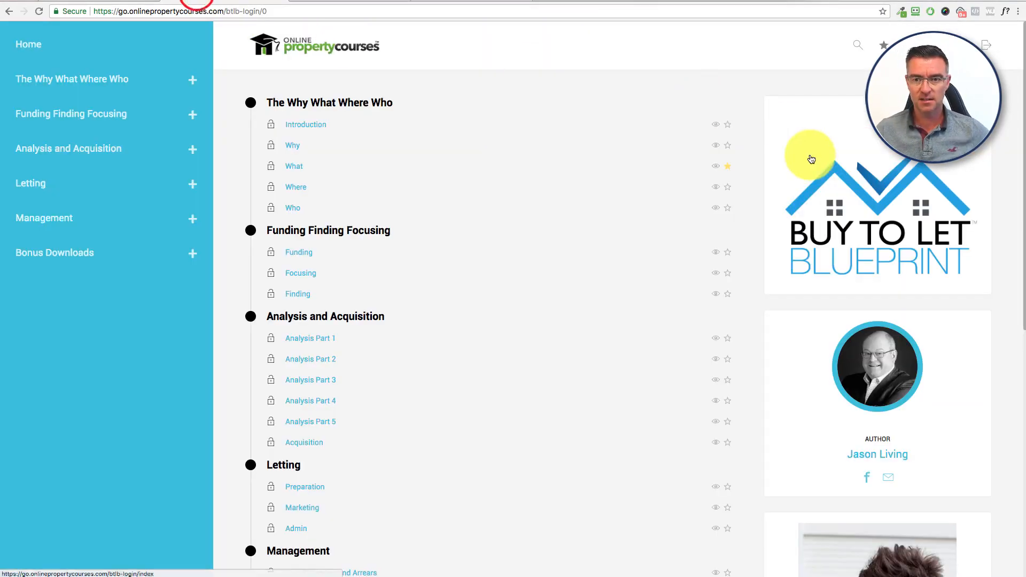
Check the portal's search box and expand the Analysis and Acquisition module to show its lessons.
{"action": "left_click", "coordinate": [858, 46]}
{"action": "left_click", "coordinate": [773, 71]}
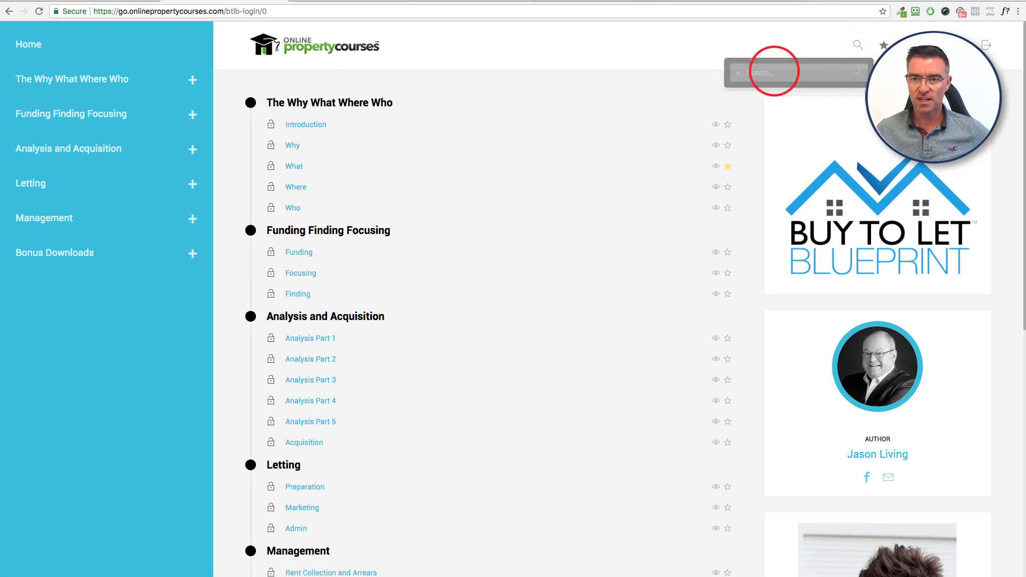
{"action": "left_click", "coordinate": [27, 148]}
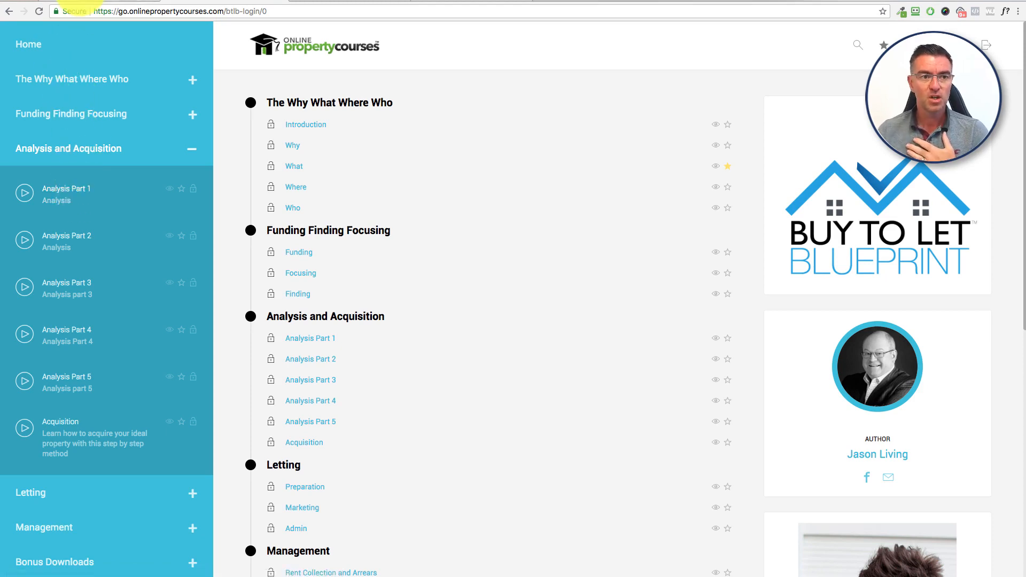
Switch back to the Kartra admin area and open the list of pages.
{"action": "left_click", "coordinate": [83, 2]}
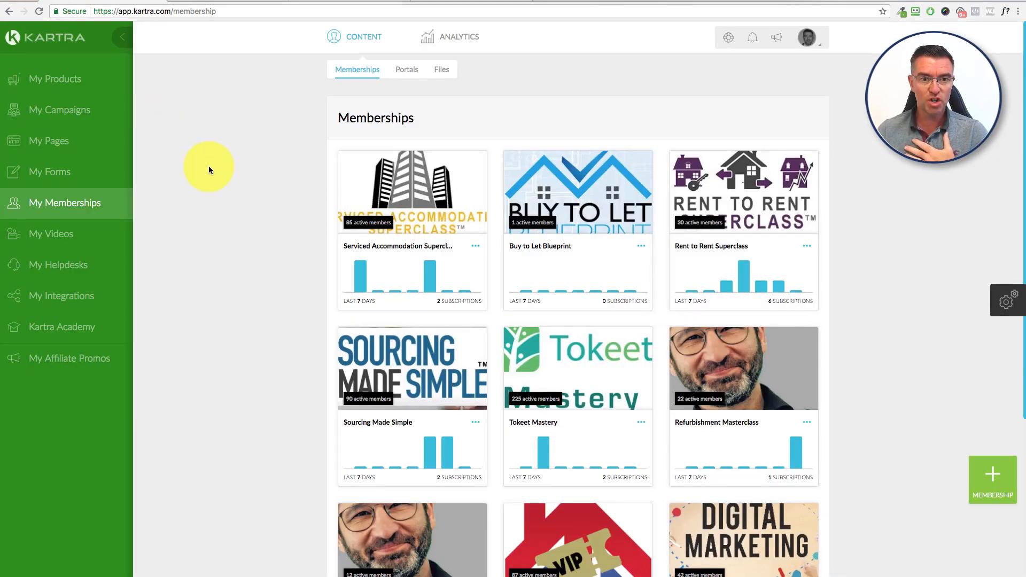
{"action": "left_click", "coordinate": [49, 143]}
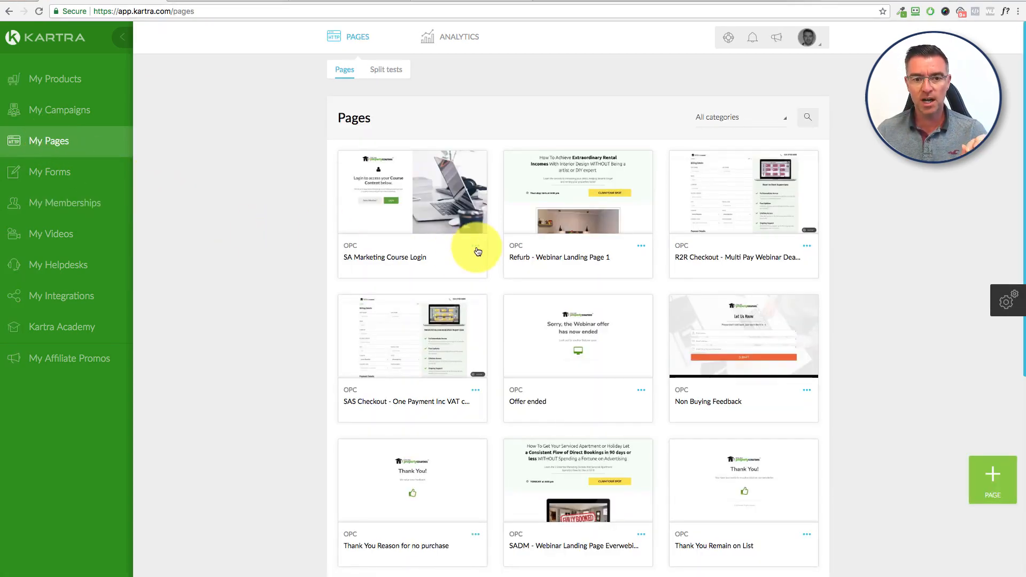
{"action": "left_click", "coordinate": [475, 246]}
{"action": "left_click", "coordinate": [531, 215]}
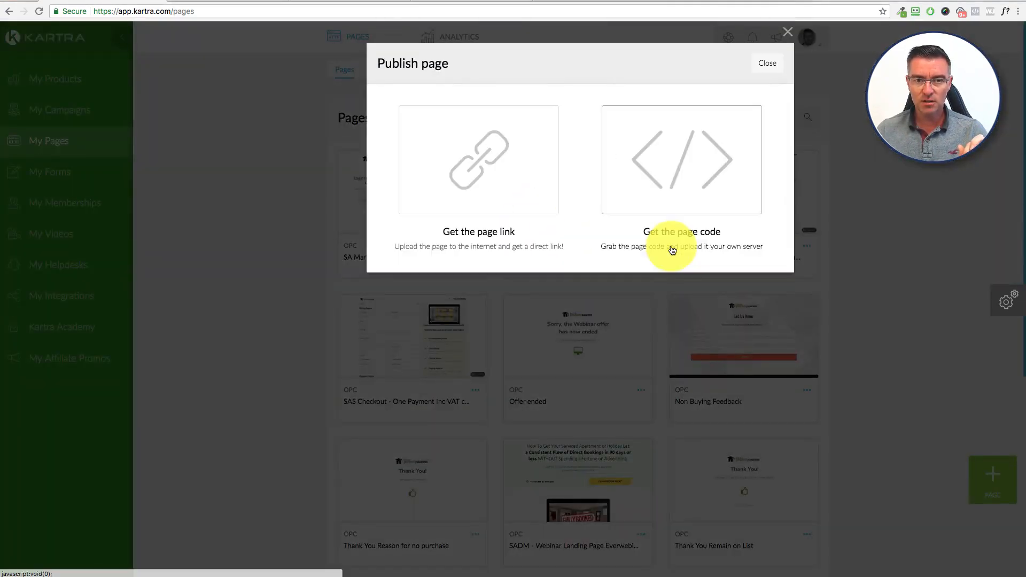
{"action": "left_click", "coordinate": [764, 64]}
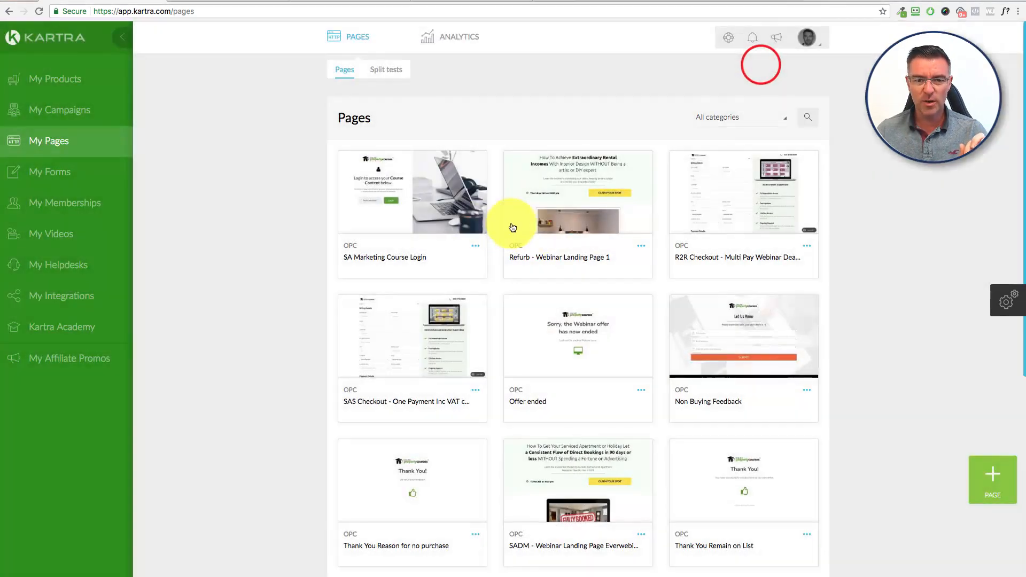
Open the SA Marketing Course Login page in the page editor.
{"action": "left_click", "coordinate": [477, 246]}
{"action": "left_click", "coordinate": [518, 253]}
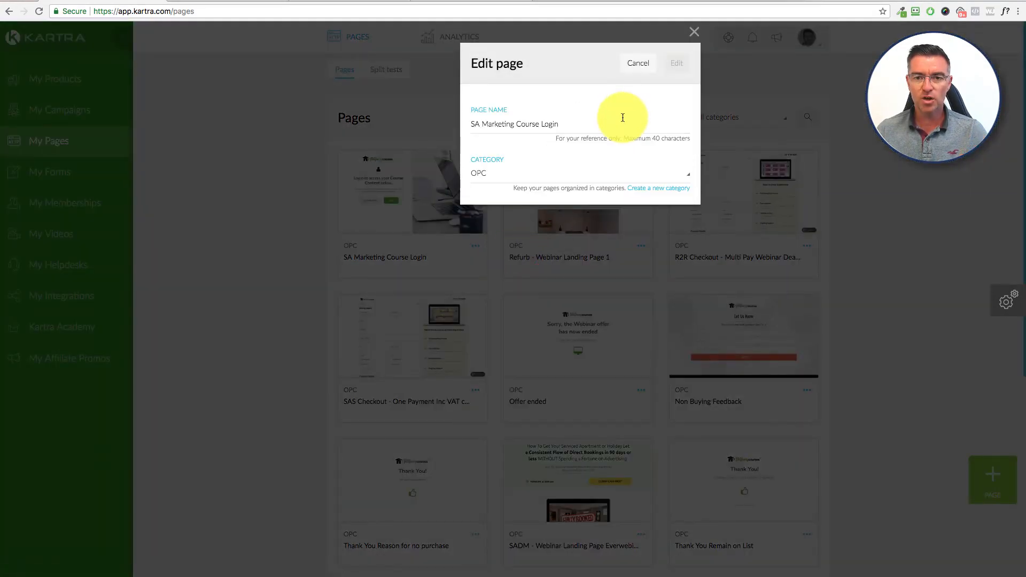
{"action": "left_click", "coordinate": [675, 62]}
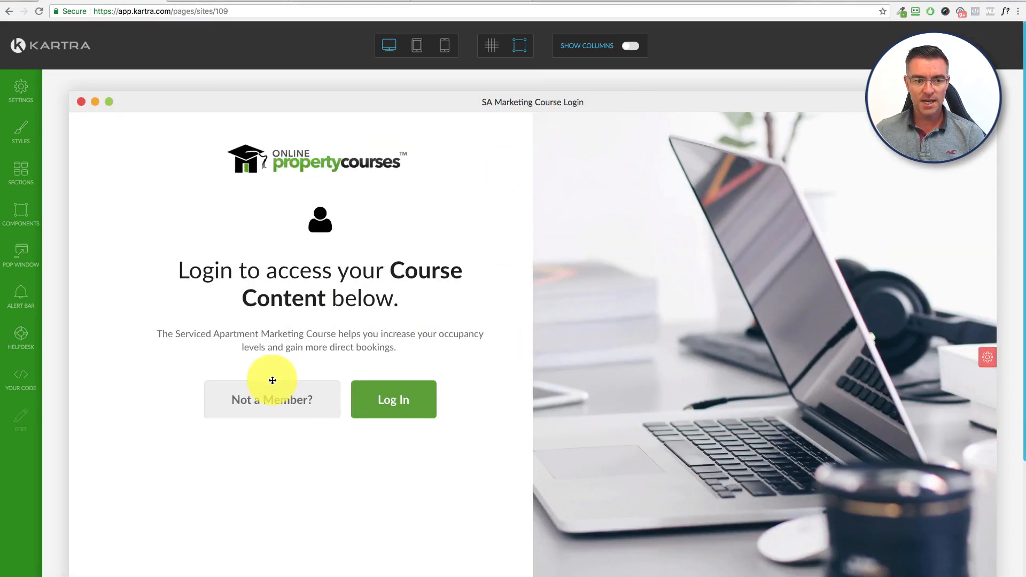
Open the Log In button's link settings and apply the pop-up membership login form for Serviced Apartment Marketing Course.
{"action": "mouse_move", "coordinate": [256, 401]}
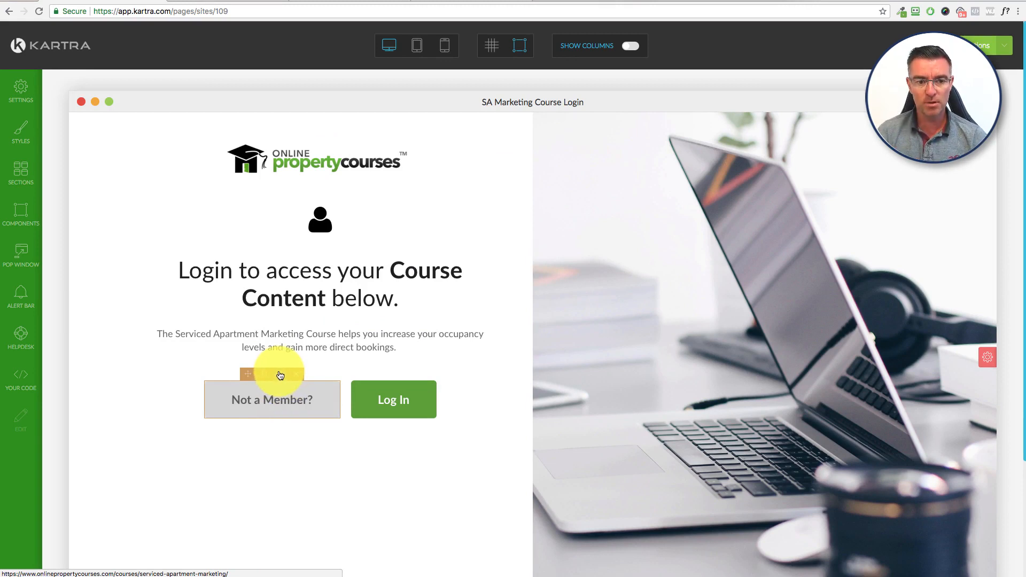
{"action": "mouse_move", "coordinate": [398, 384]}
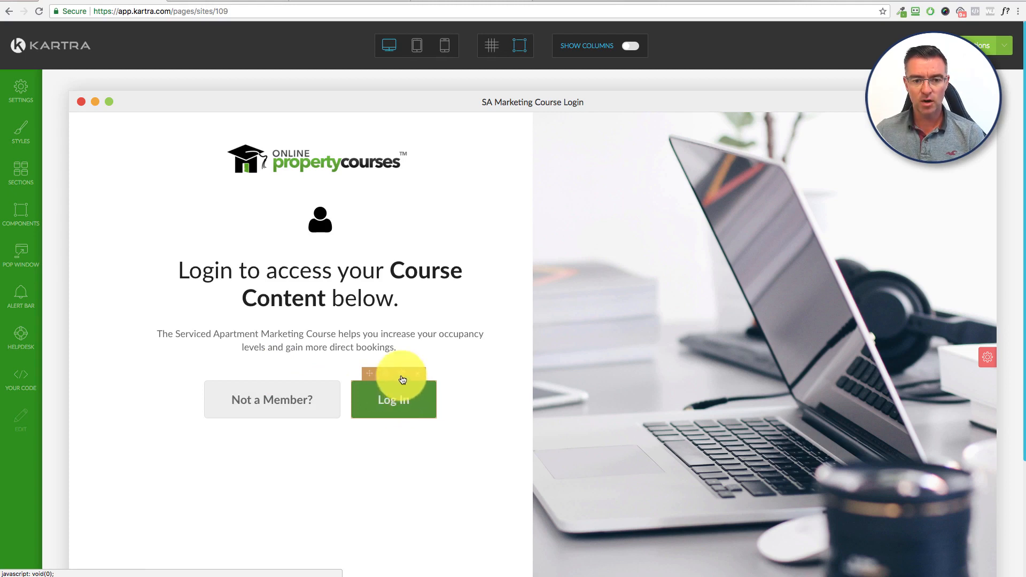
{"action": "left_click", "coordinate": [405, 410]}
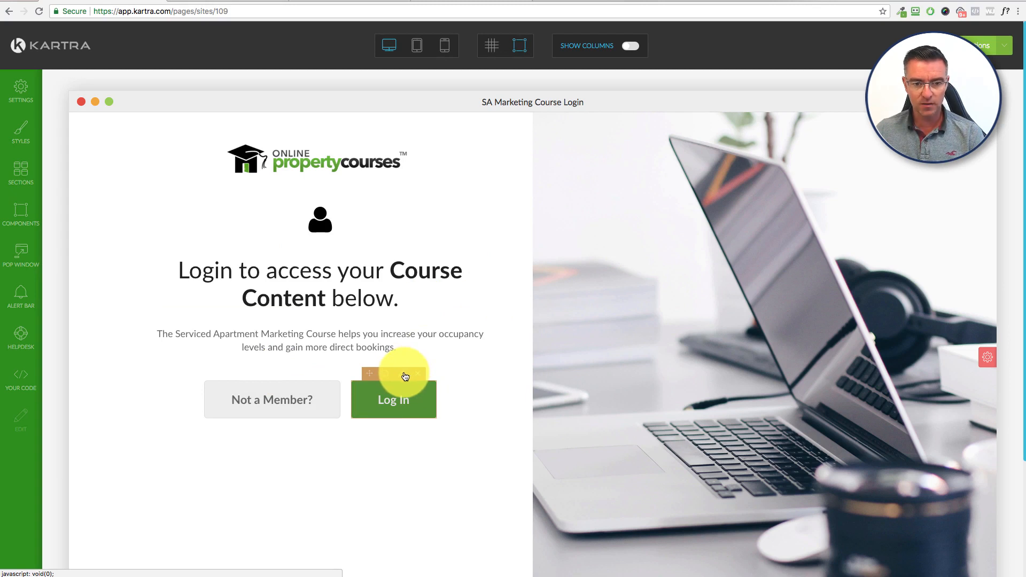
{"action": "left_click", "coordinate": [405, 376]}
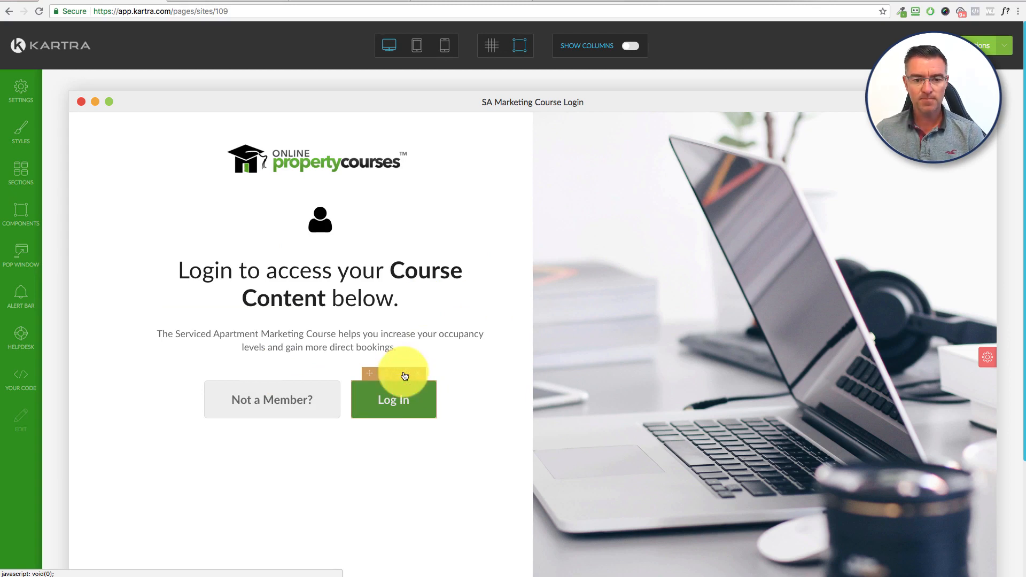
{"action": "left_click", "coordinate": [404, 376]}
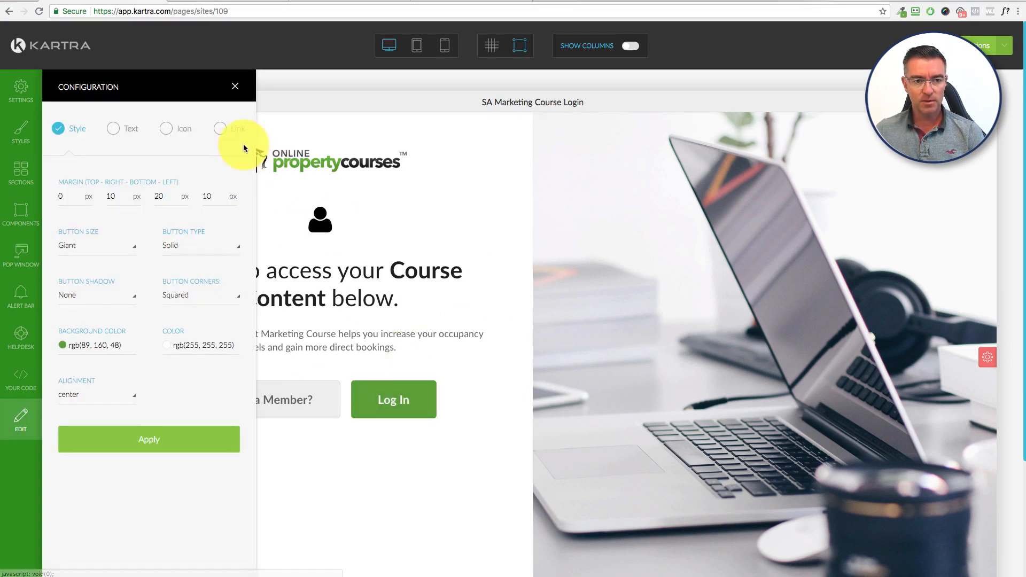
{"action": "left_click", "coordinate": [219, 131]}
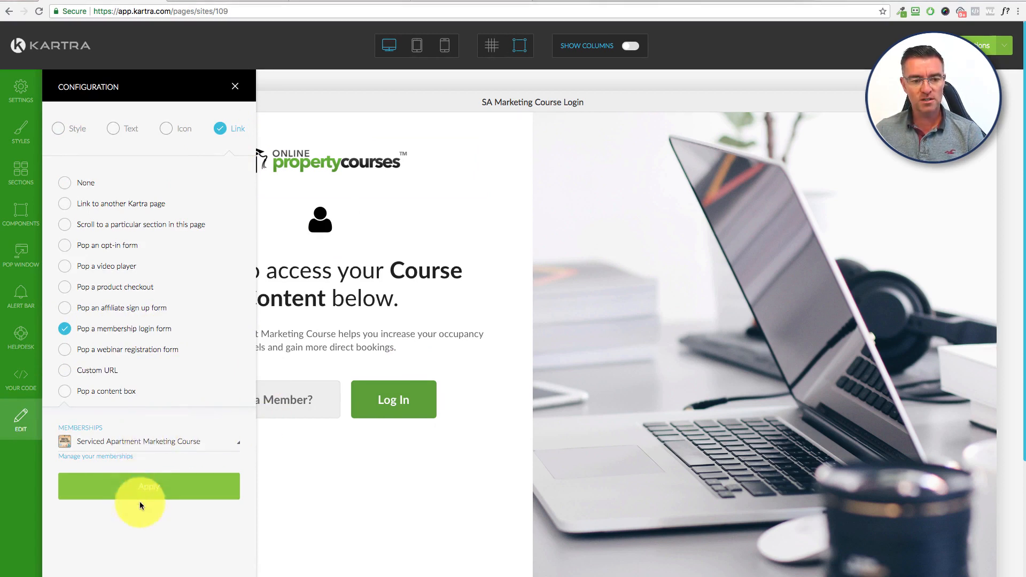
{"action": "left_click", "coordinate": [158, 485]}
{"action": "left_click", "coordinate": [236, 85]}
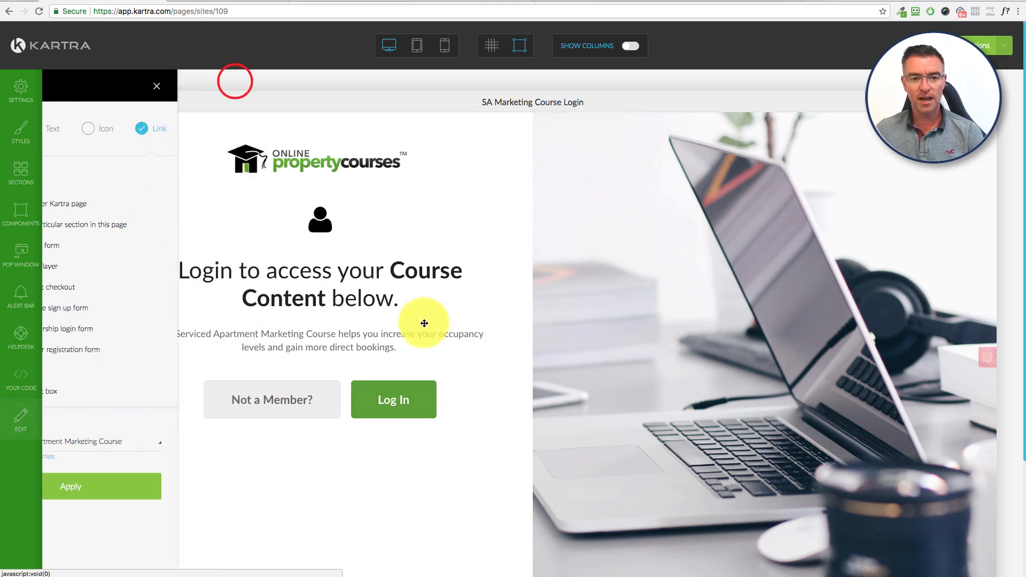
Open the login page's publishing options, get the direct page link and select it, and close the dialog.
{"action": "left_click", "coordinate": [1006, 47]}
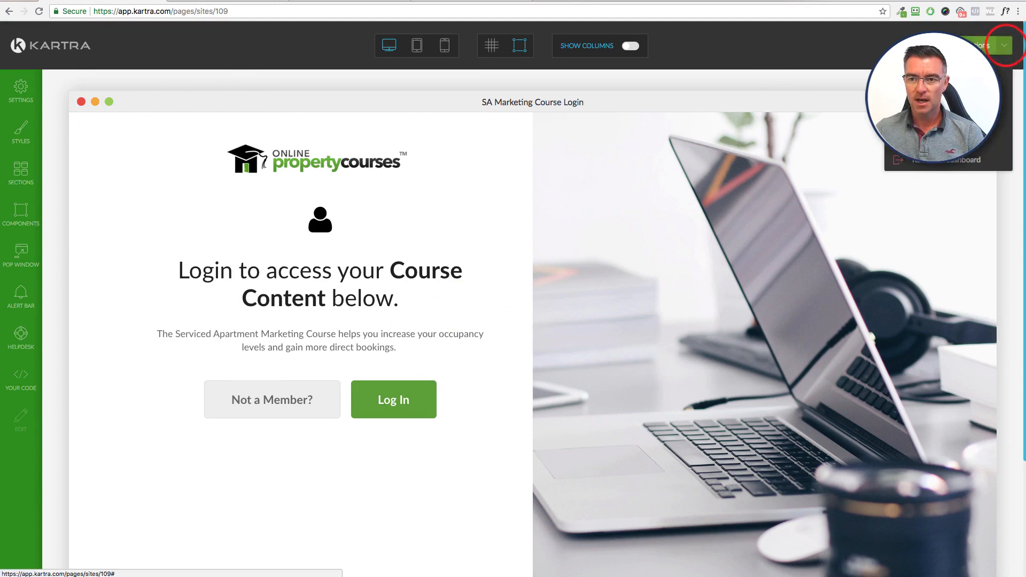
{"action": "left_click", "coordinate": [945, 75]}
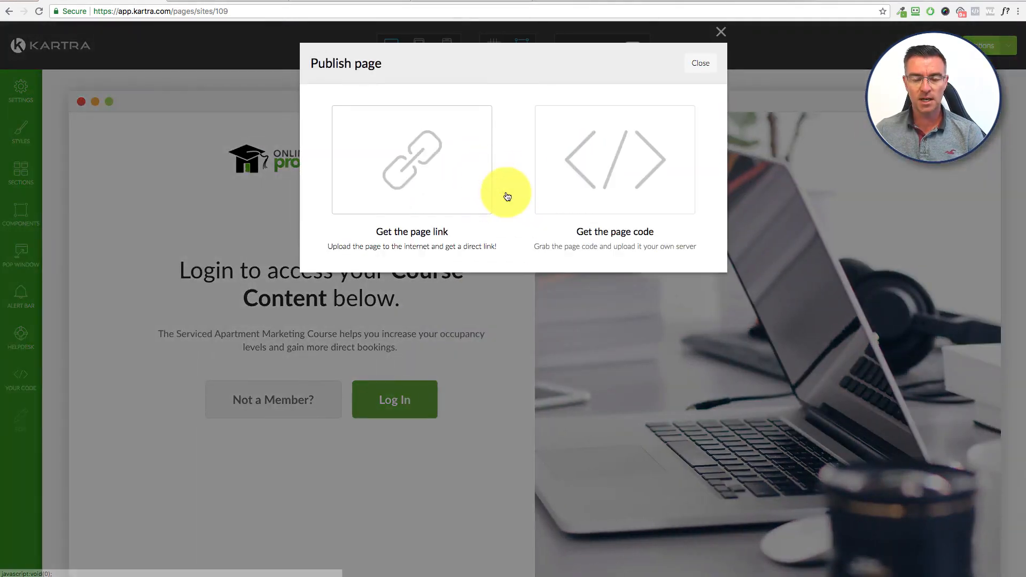
{"action": "left_click", "coordinate": [421, 160]}
{"action": "left_click", "coordinate": [466, 319]}
{"action": "left_click_drag", "start_coordinate": [466, 319], "coordinate": [332, 315]}
{"action": "left_click", "coordinate": [700, 63]}
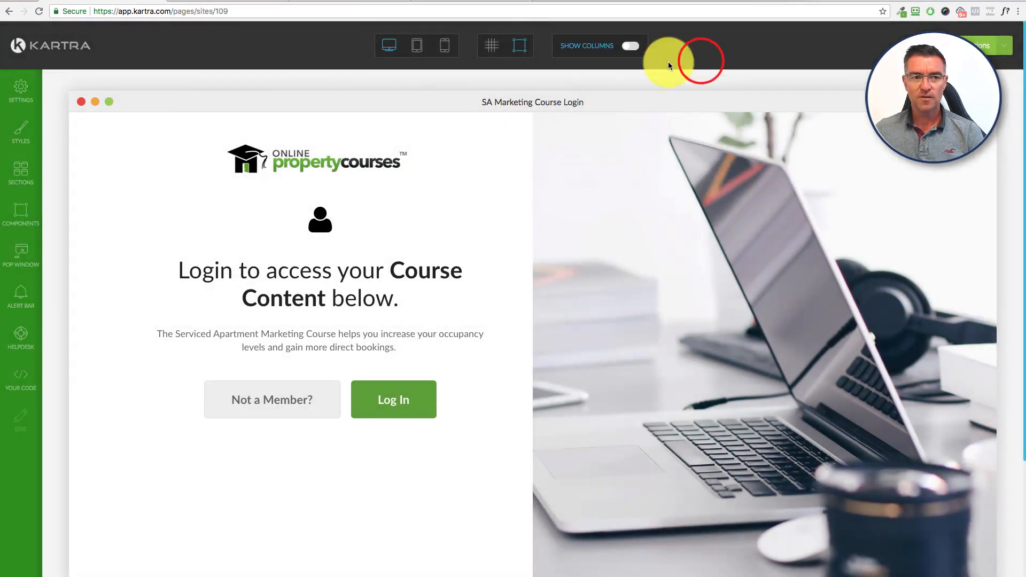
Leave the page editor and go to the Kartra dashboard.
{"action": "left_click", "coordinate": [59, 49]}
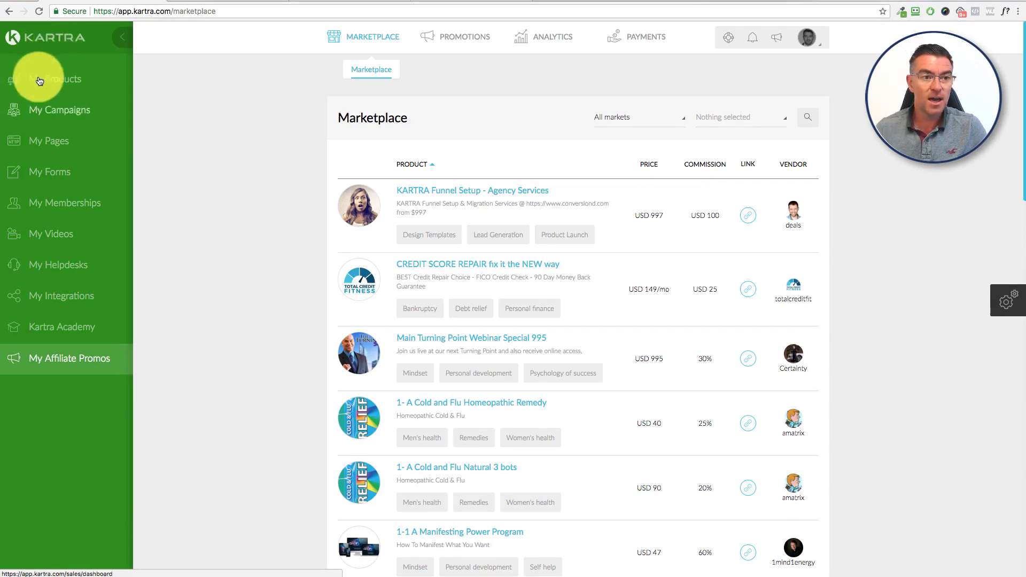
{"action": "left_click", "coordinate": [40, 40]}
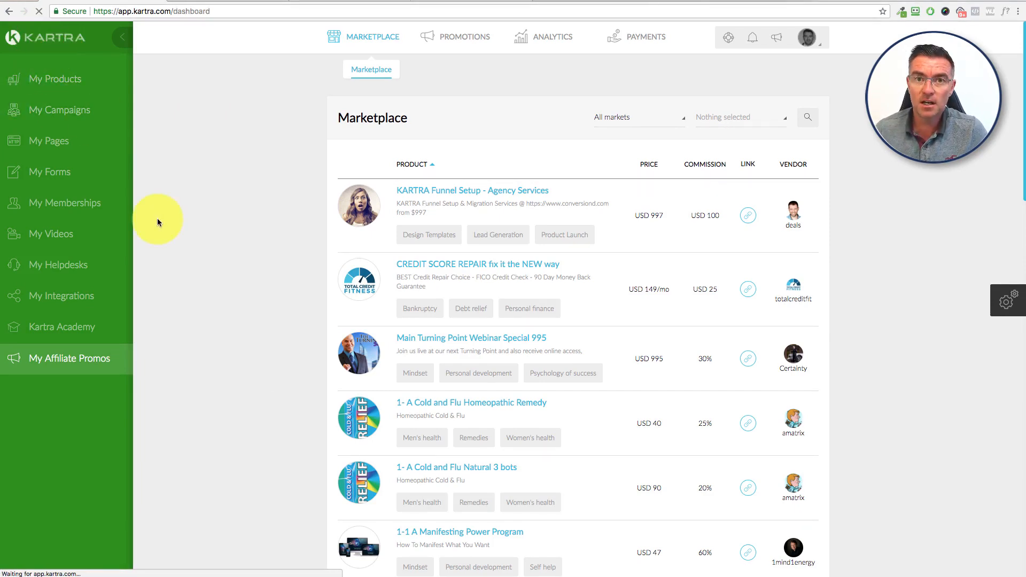